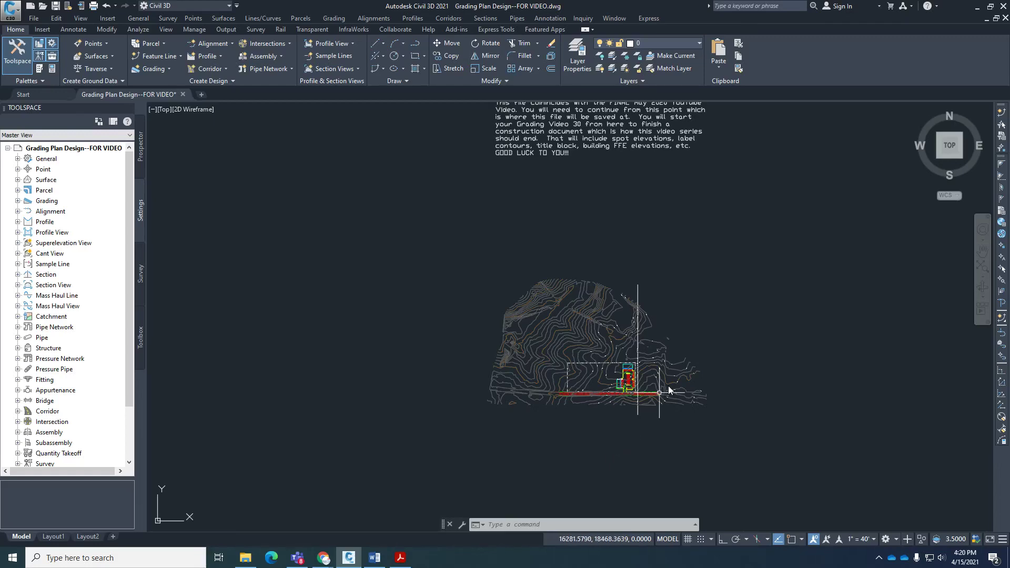
# Examine the TC/GT spot shot label and its leader in the parking area.
pyautogui.scroll(10, 626, 382)
pyautogui.scroll(4, 584, 342)
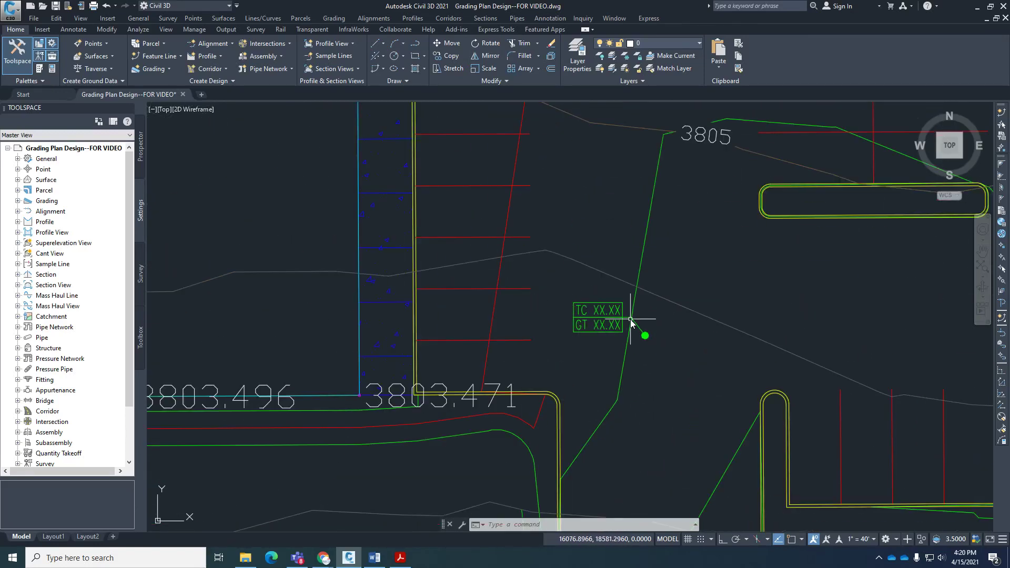
pyautogui.moveTo(632, 322)
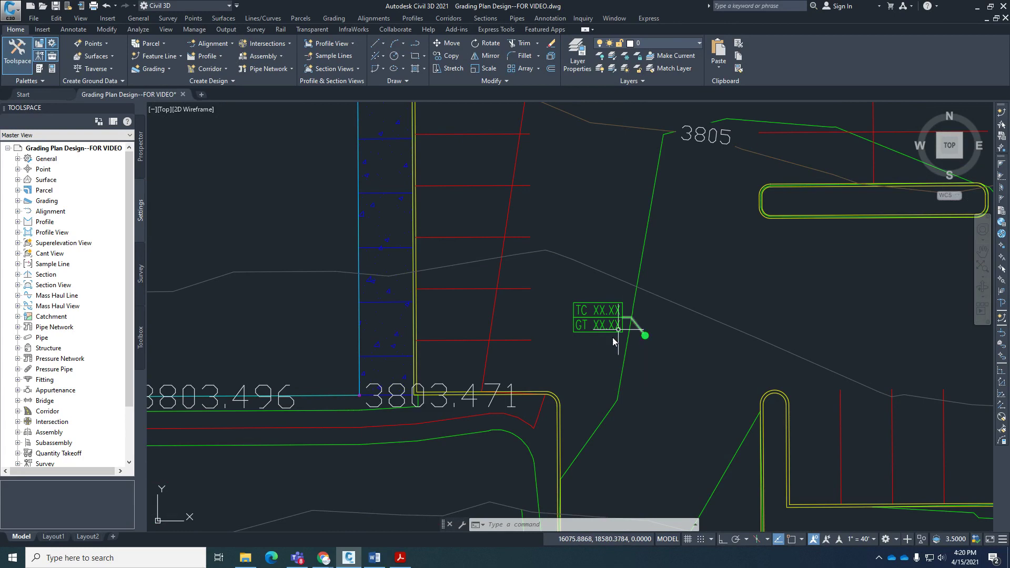
pyautogui.scroll(4, 602, 344)
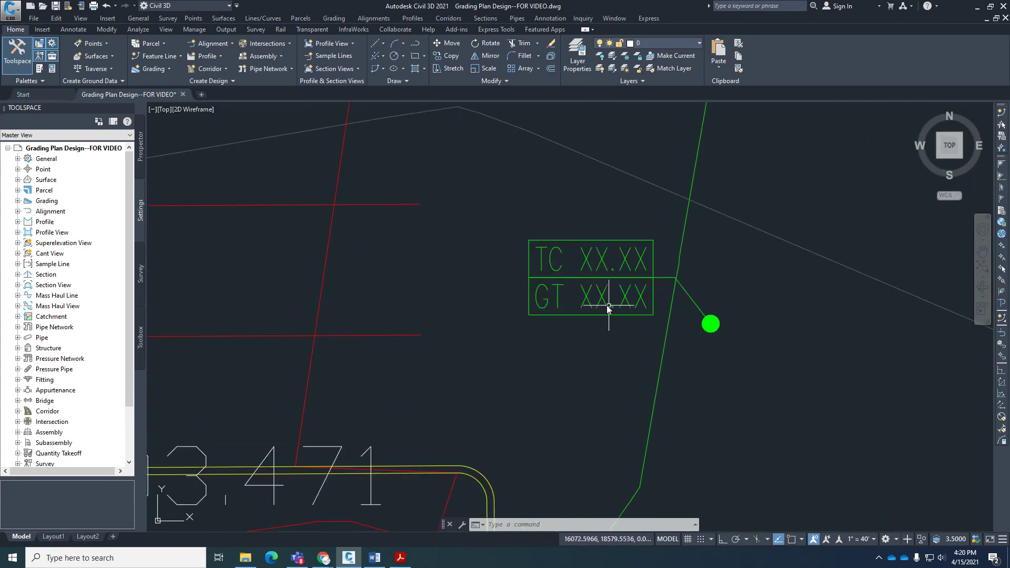
pyautogui.press('Escape')
pyautogui.press('Escape')
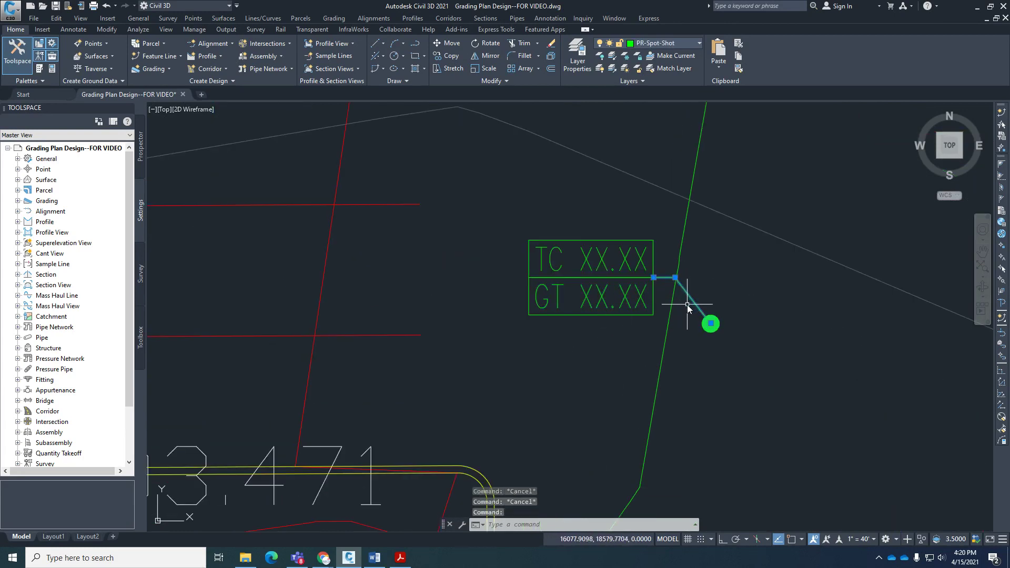
pyautogui.moveTo(629, 270)
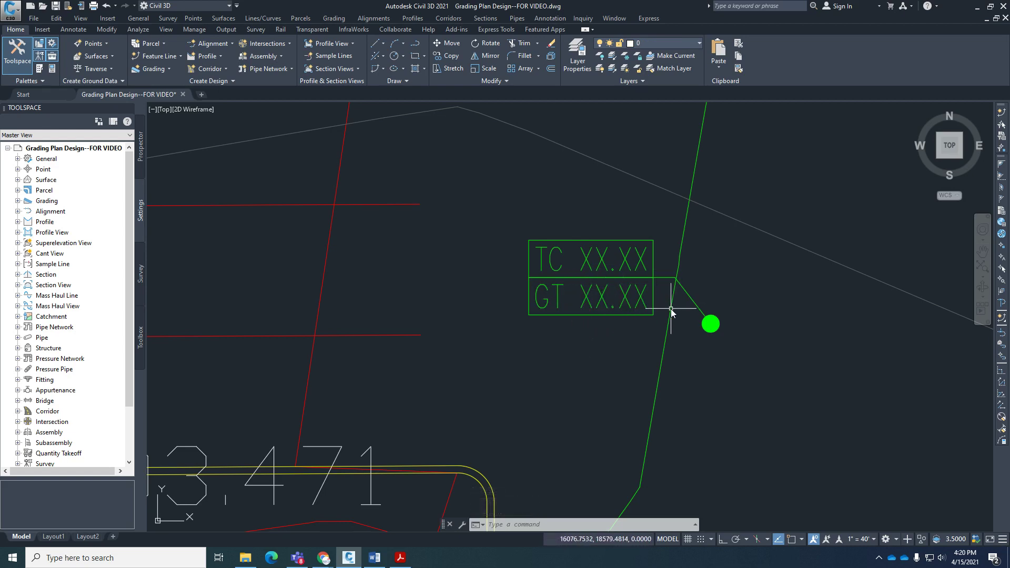
# Delete the four surface spot elevation labels at the corners of the proposed building.
pyautogui.scroll(-5, 686, 410)
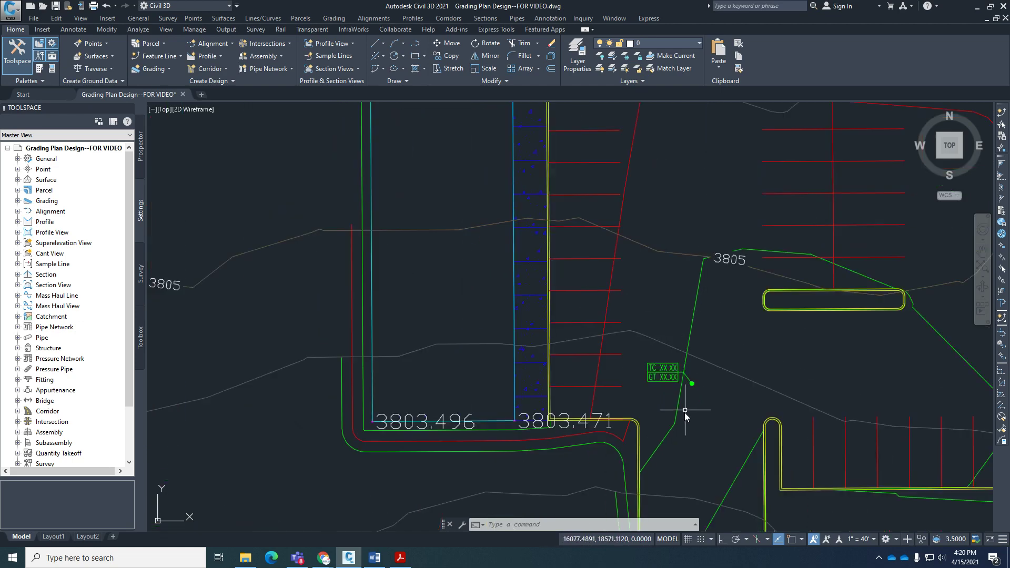
pyautogui.moveTo(685, 415); pyautogui.dragTo(737, 505, button='middle')
pyautogui.scroll(1, 526, 212)
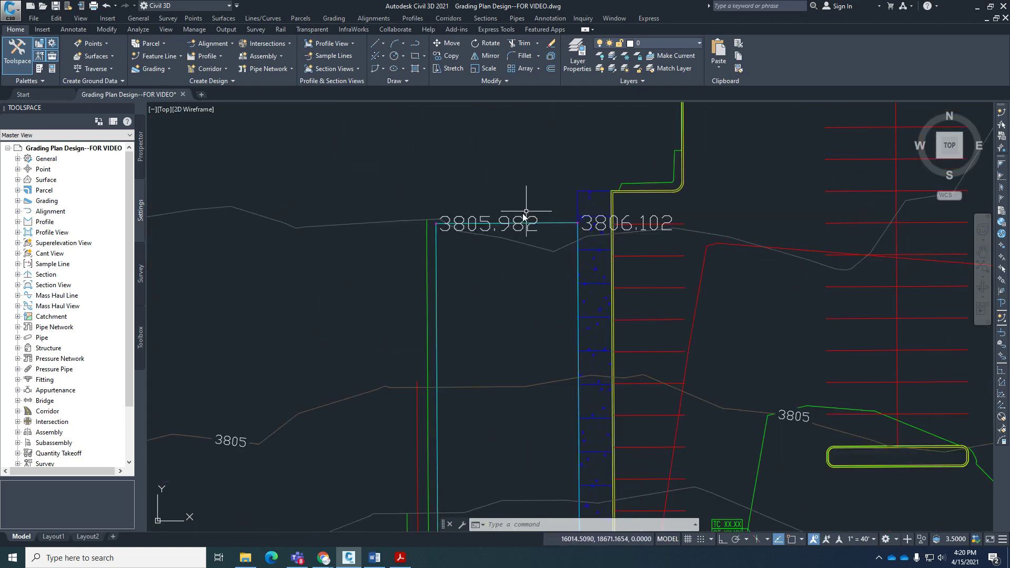
pyautogui.click(524, 216)
pyautogui.click(624, 222)
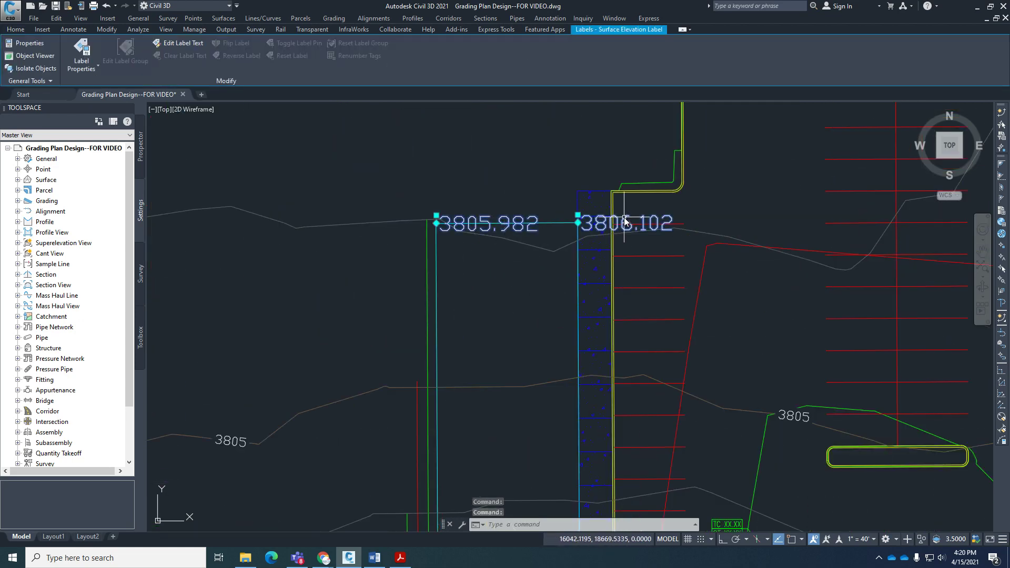
pyautogui.scroll(-2, 457, 202)
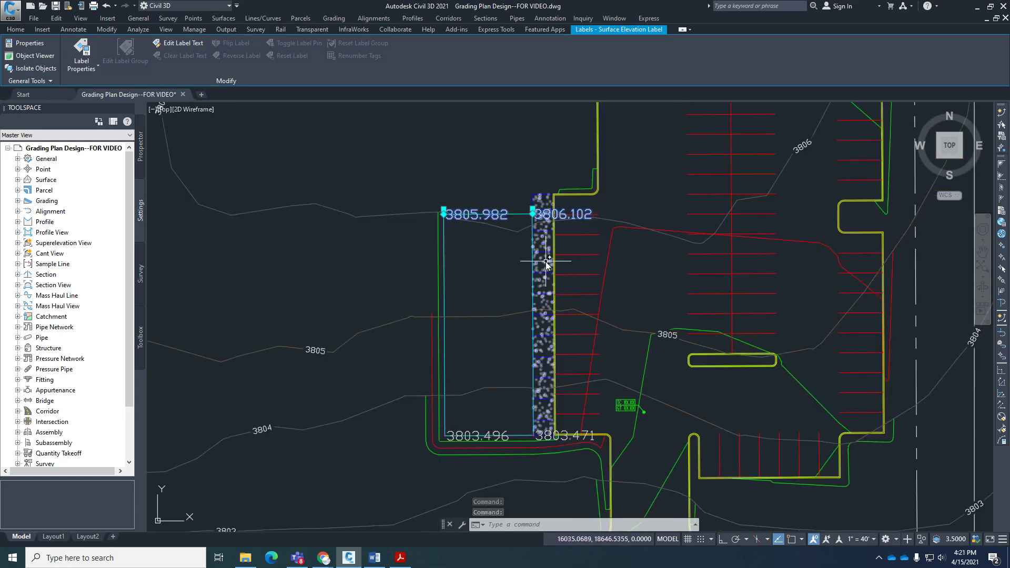
pyautogui.press('Delete')
pyautogui.click(521, 434)
pyautogui.press('Delete')
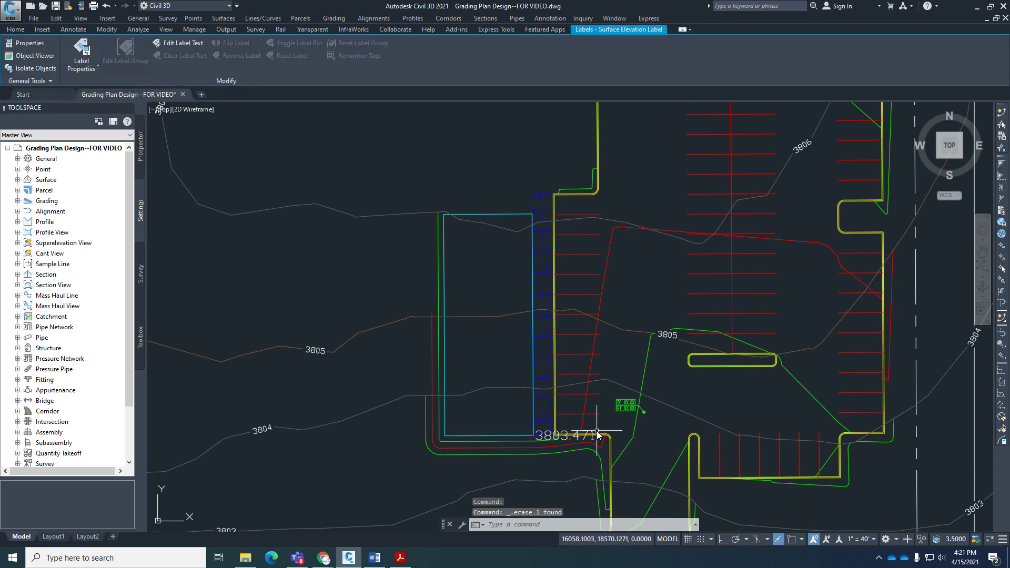
pyautogui.click(597, 434)
pyautogui.press('Delete')
# Thaw the 3d-feature lines layer.
pyautogui.scroll(4, 613, 442)
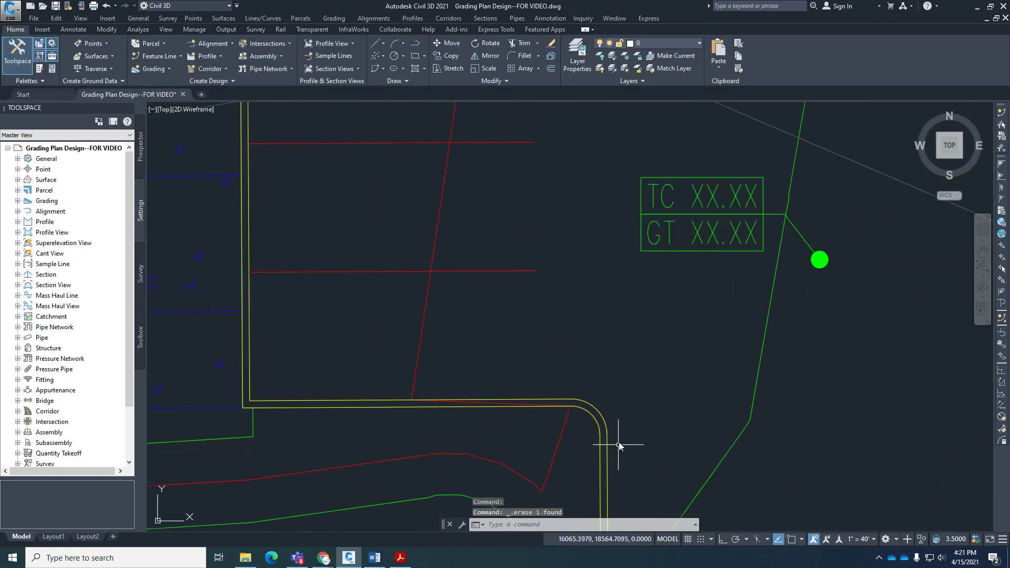
pyautogui.press('Escape')
pyautogui.write('la')
pyautogui.press('Return')
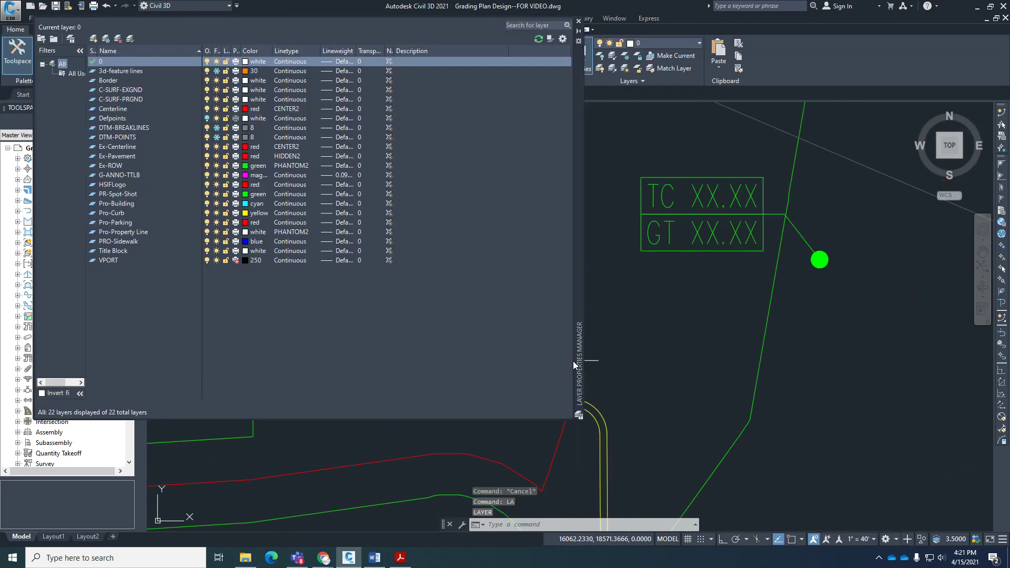
pyautogui.click(216, 71)
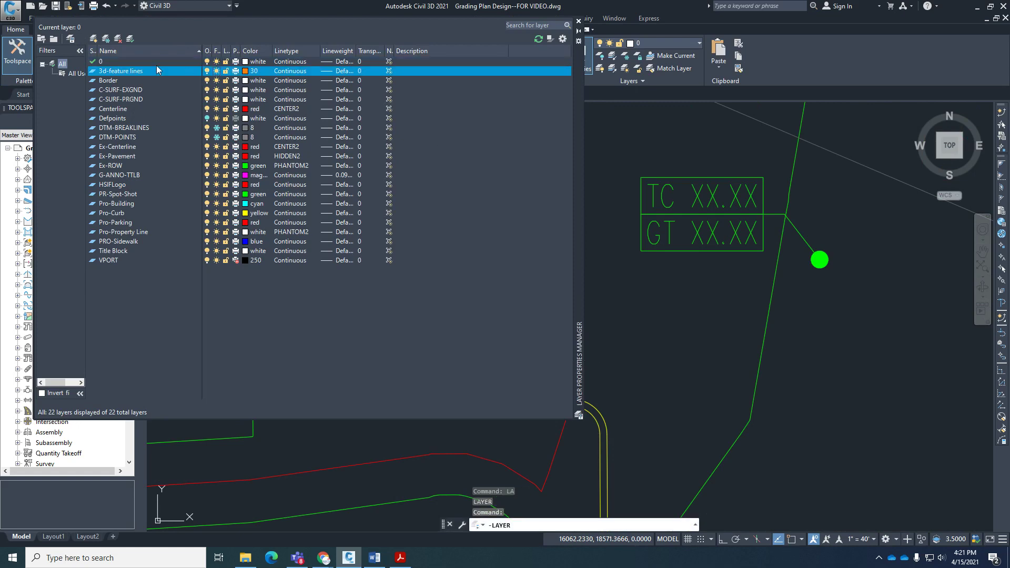
pyautogui.click(579, 21)
# Query the coordinates and elevation of the feature line's endpoint where the curb return begins, using the ID command with an endpoint snap.
pyautogui.scroll(5, 564, 402)
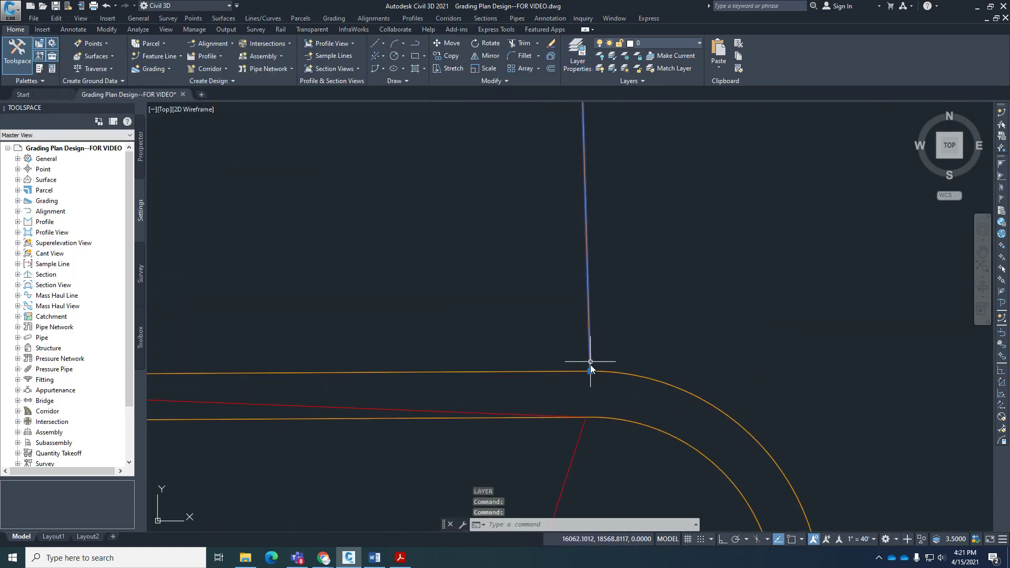
pyautogui.click(591, 372)
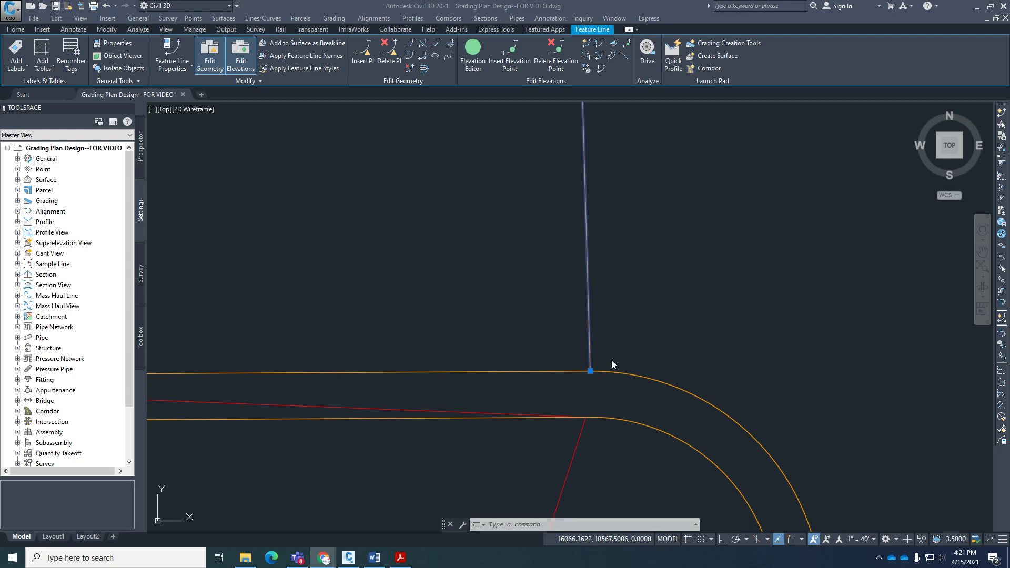
pyautogui.press('Escape')
pyautogui.press('Escape')
pyautogui.press('Escape')
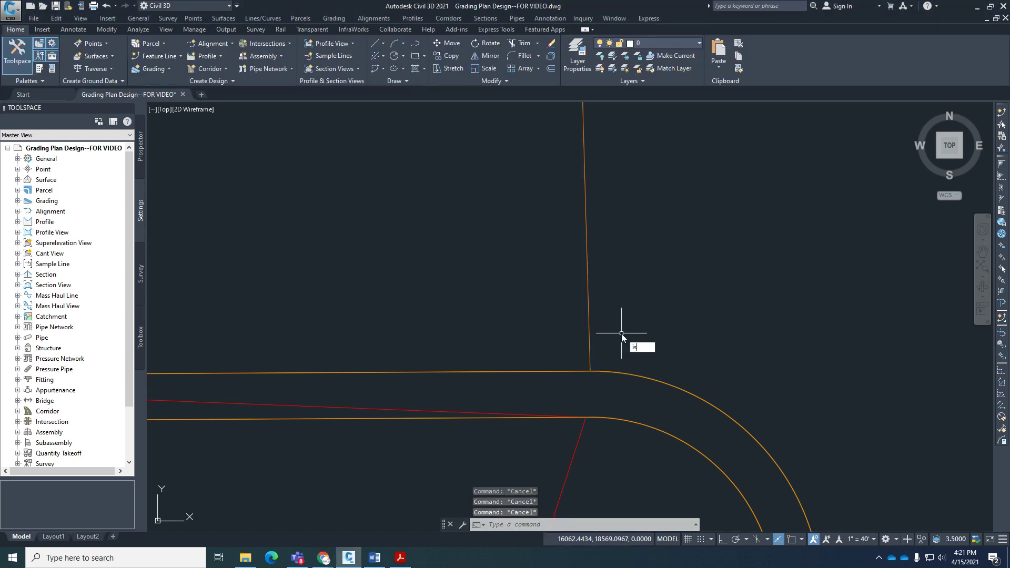
pyautogui.write('ID')
pyautogui.press('Return')
pyautogui.write('end')
pyautogui.press('Return')
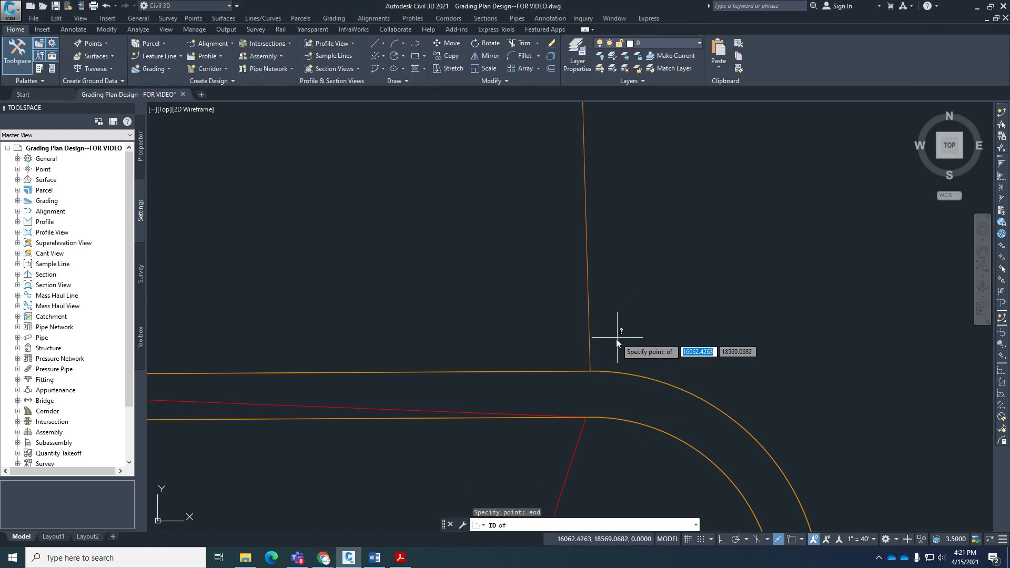
pyautogui.click(588, 354)
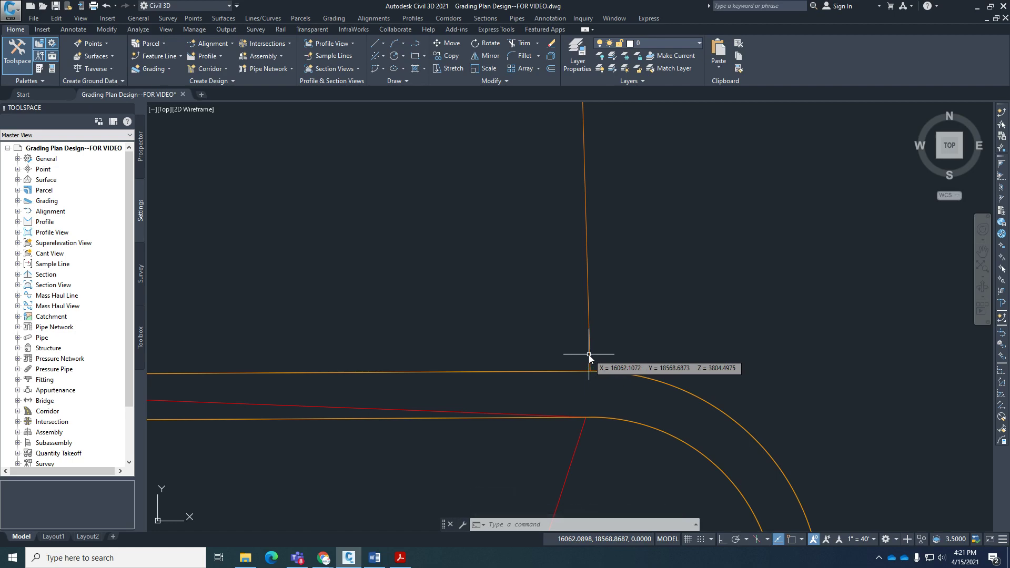
pyautogui.press('Escape')
pyautogui.press('Escape')
pyautogui.press('Escape')
# Add a spot elevation label from the PR-GND surface, snapped to the feature line's endpoint at the start of the curb return.
pyautogui.scroll(-5, 588, 417)
pyautogui.scroll(3, 626, 415)
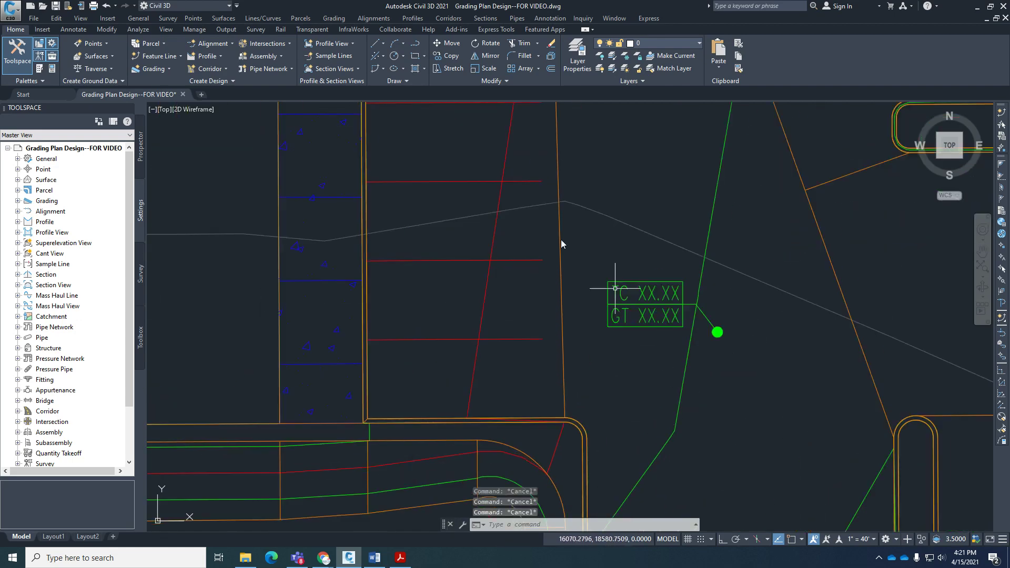
pyautogui.click(229, 19)
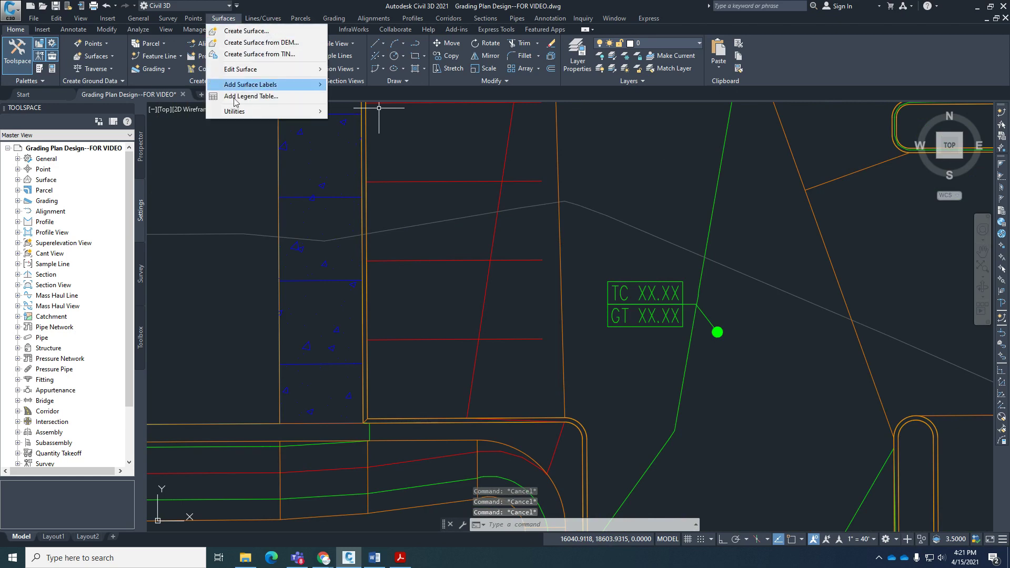
pyautogui.moveTo(288, 84)
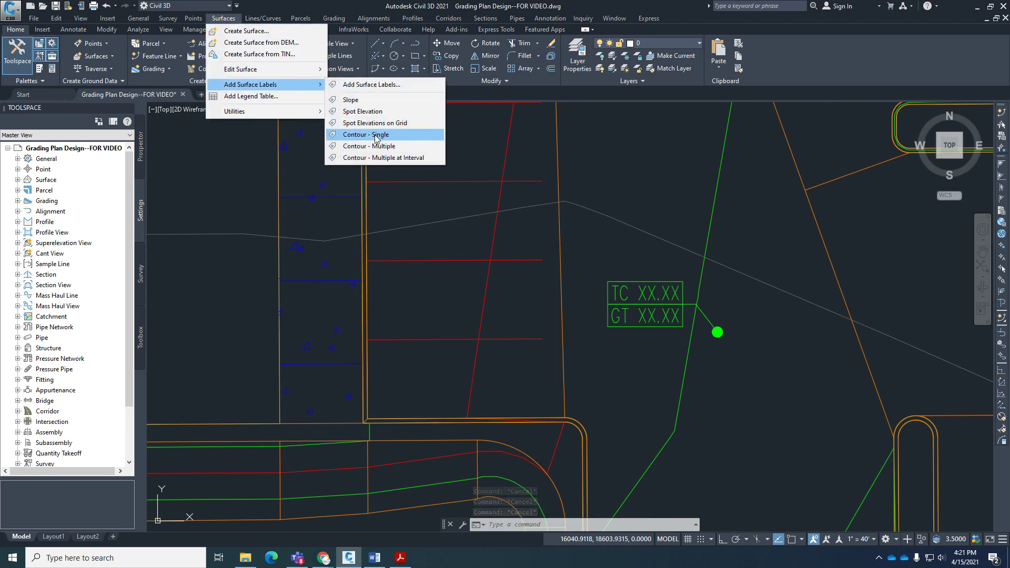
pyautogui.click(372, 112)
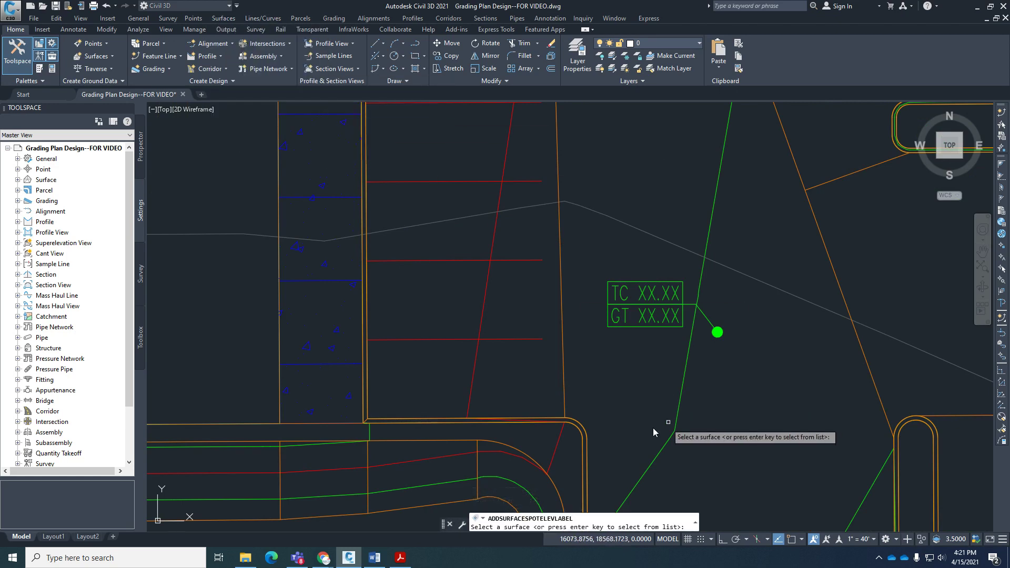
pyautogui.scroll(3, 592, 427)
pyautogui.scroll(-4, 572, 371)
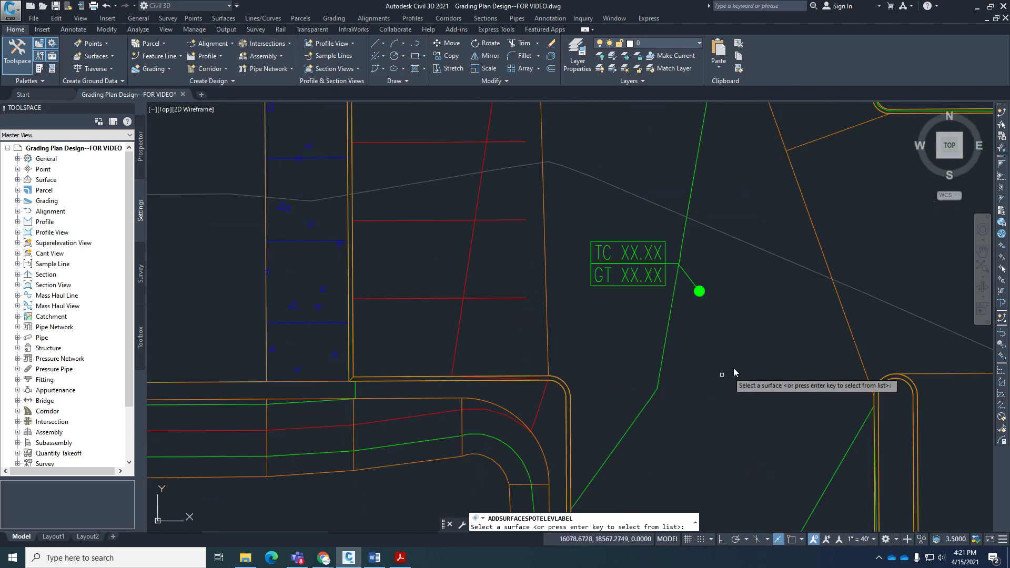
pyautogui.scroll(-3, 703, 404)
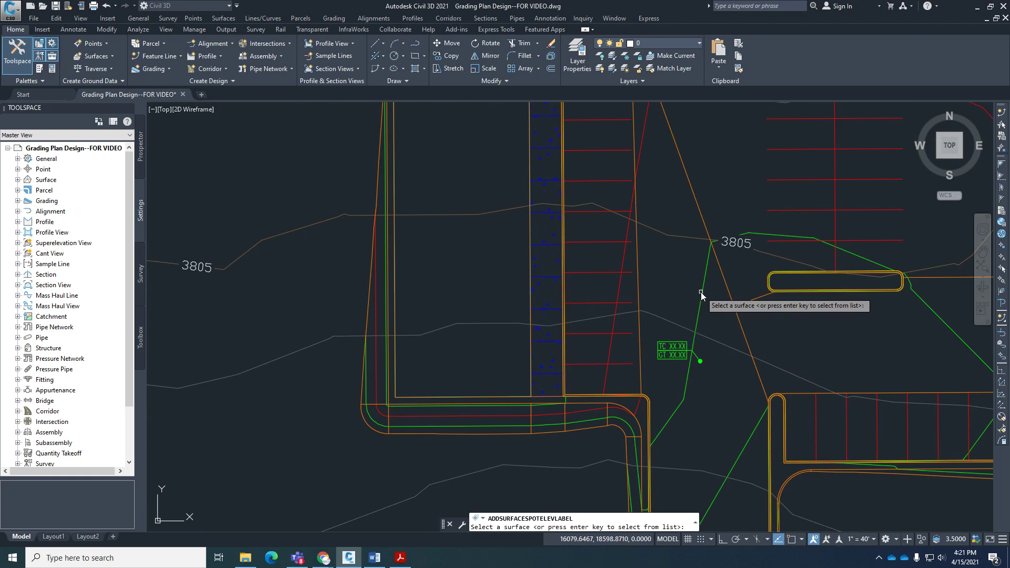
pyautogui.press('Return')
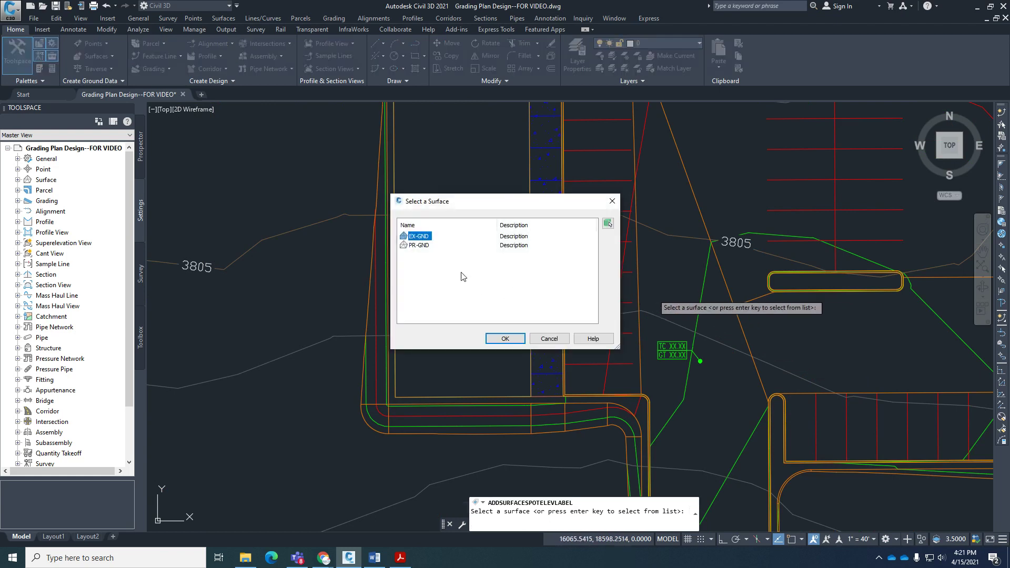
pyautogui.click(429, 246)
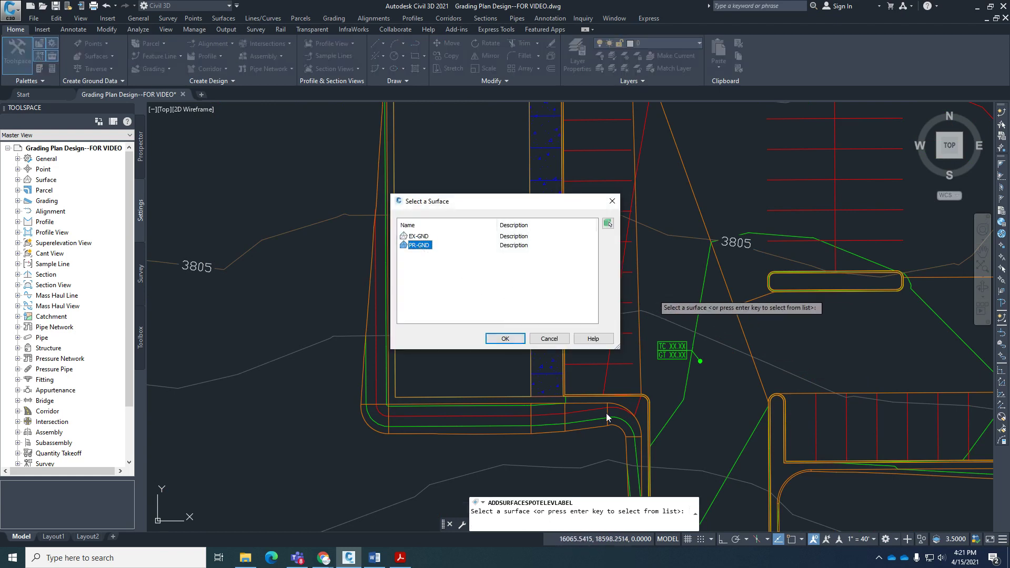
pyautogui.click(505, 338)
pyautogui.scroll(5, 635, 398)
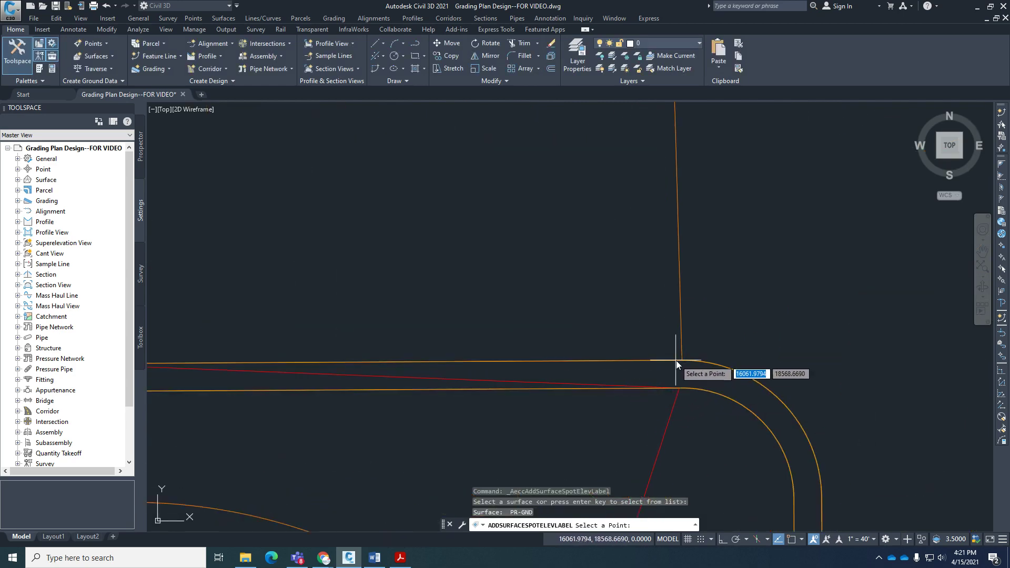
pyautogui.write('end')
pyautogui.press('Return')
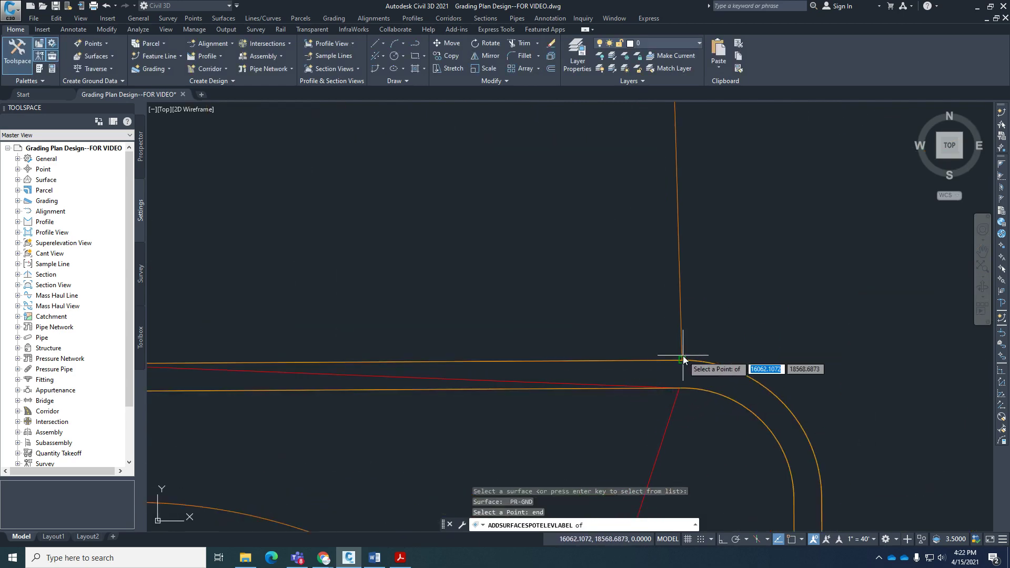
pyautogui.click(683, 355)
pyautogui.scroll(-5, 526, 350)
pyautogui.press('Escape')
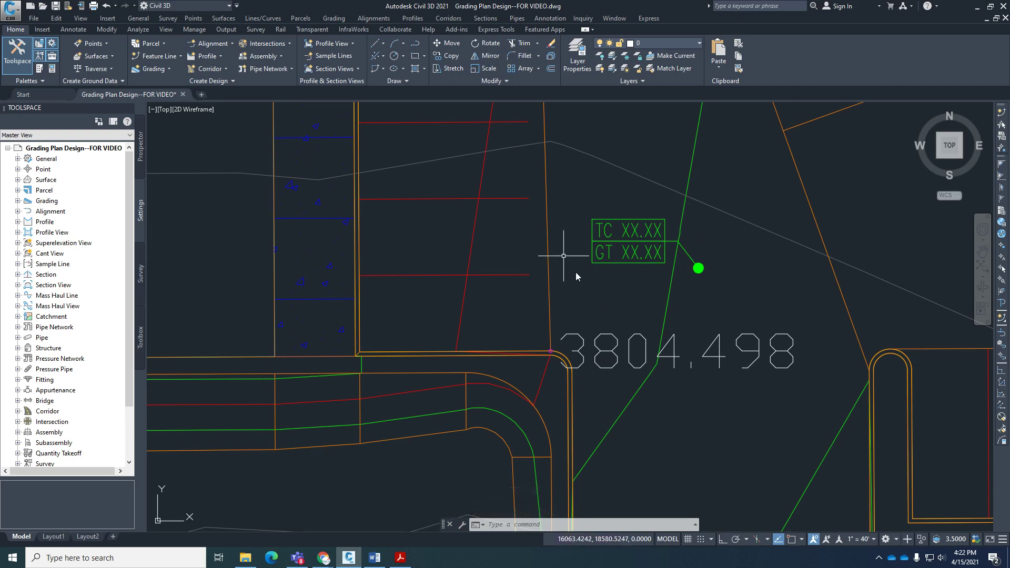
# Search Windows for "epic" and launch the matching application.
pyautogui.click(152, 553)
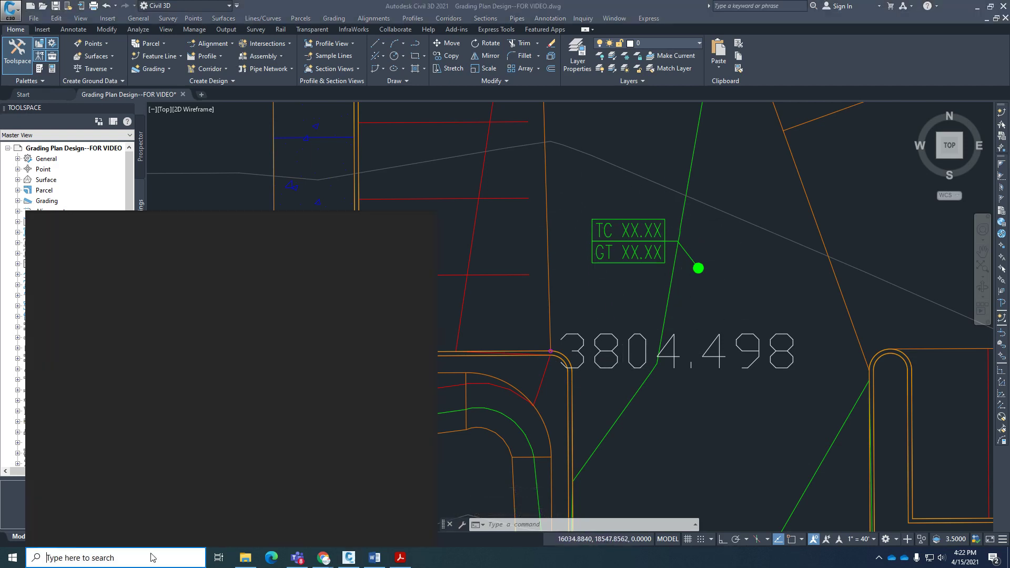
pyautogui.write('epic')
pyautogui.click(74, 271)
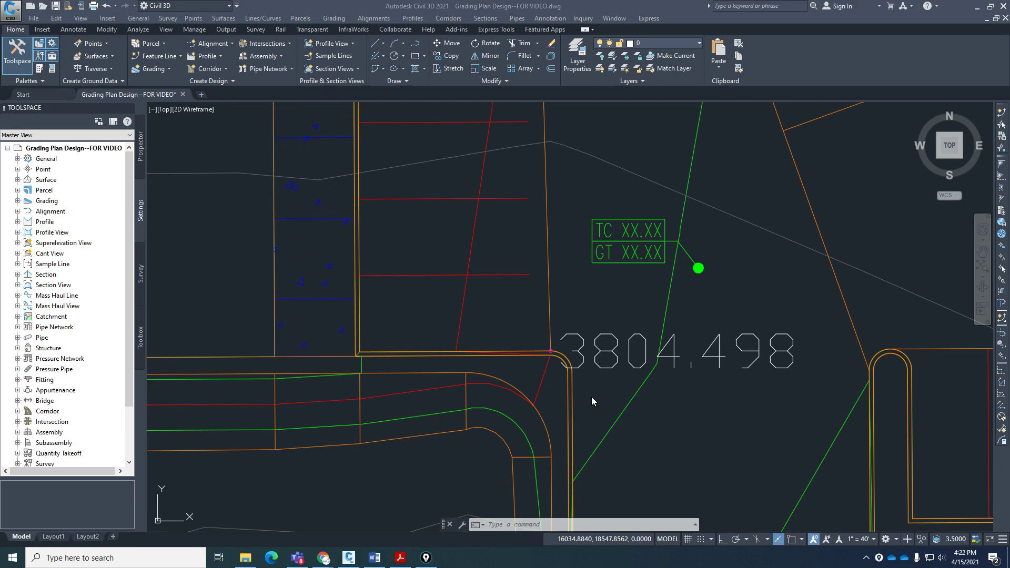
pyautogui.click(719, 427)
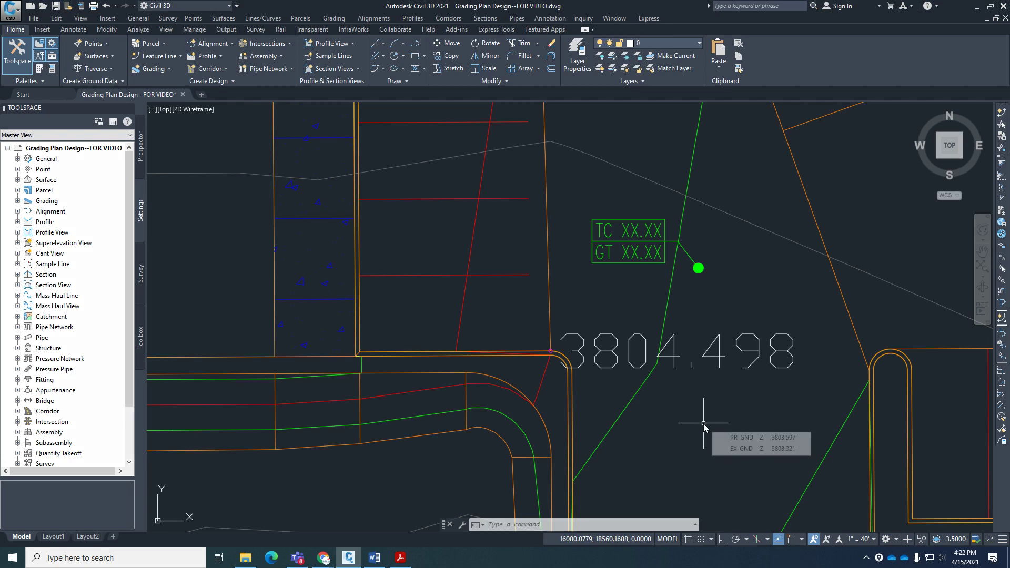
pyautogui.click(642, 336)
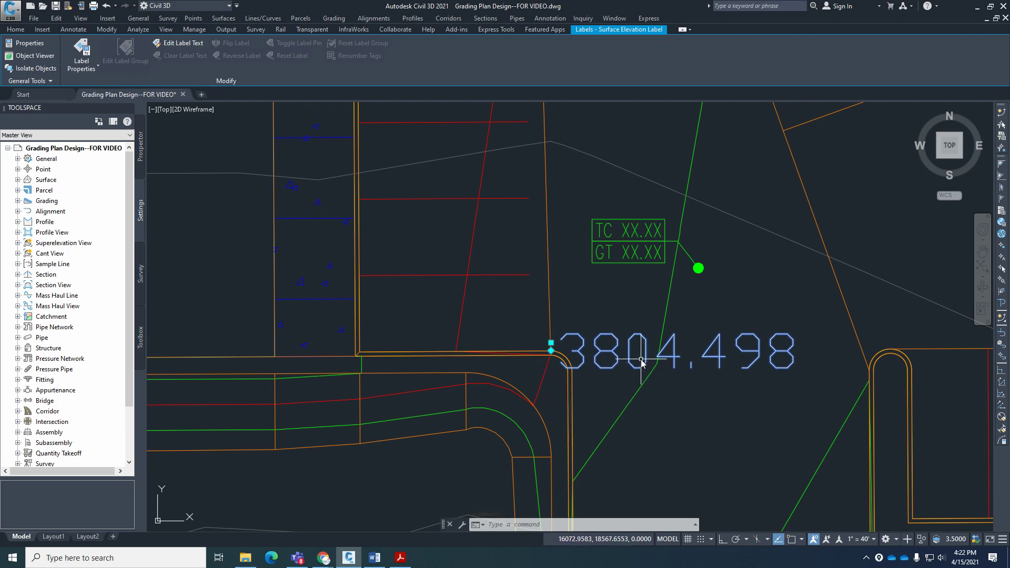
pyautogui.press('Escape')
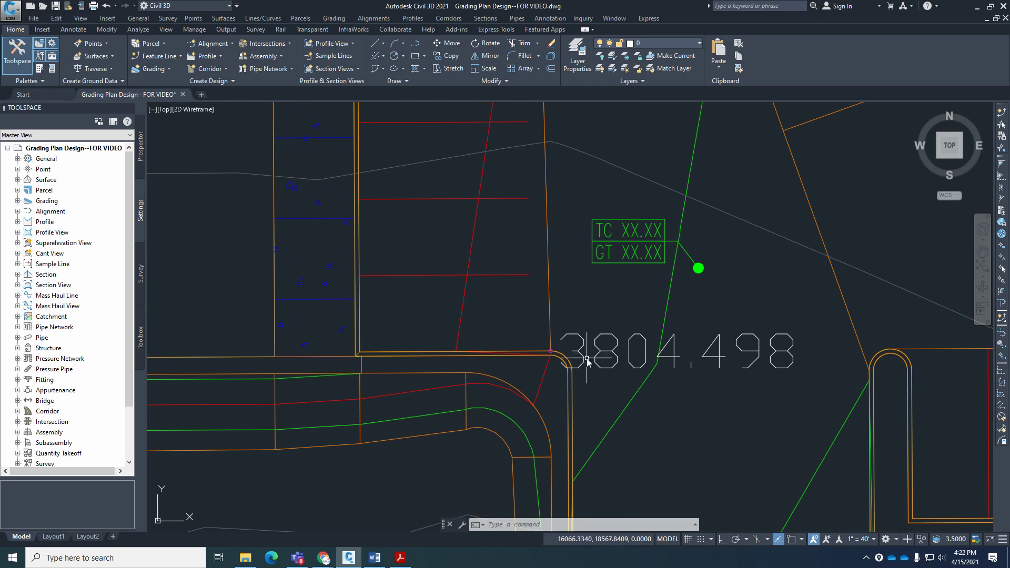
# Start adding labels with Surface as the feature and Spot Elevation as the label type.
pyautogui.click(68, 30)
pyautogui.click(24, 69)
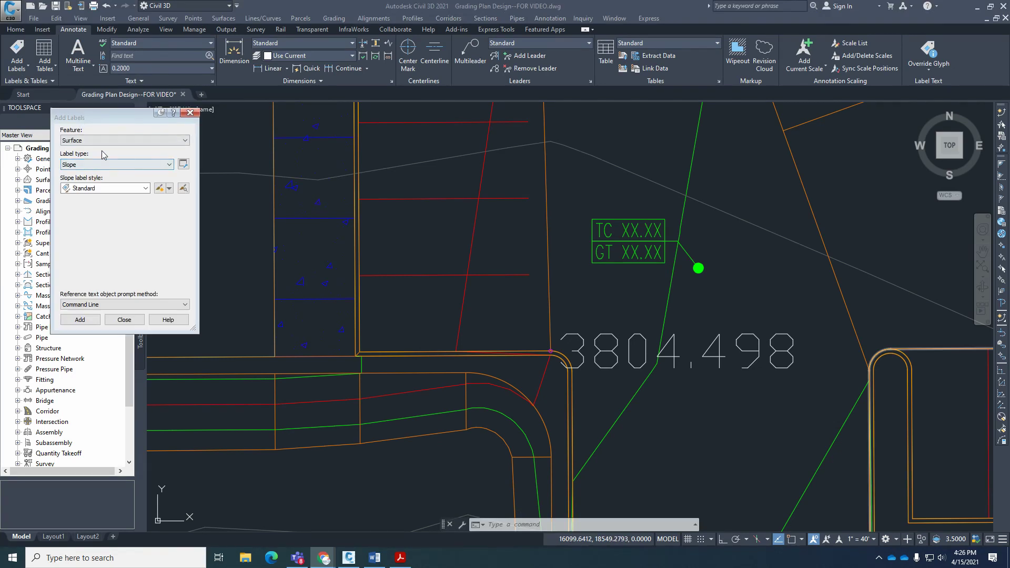
pyautogui.click(96, 141)
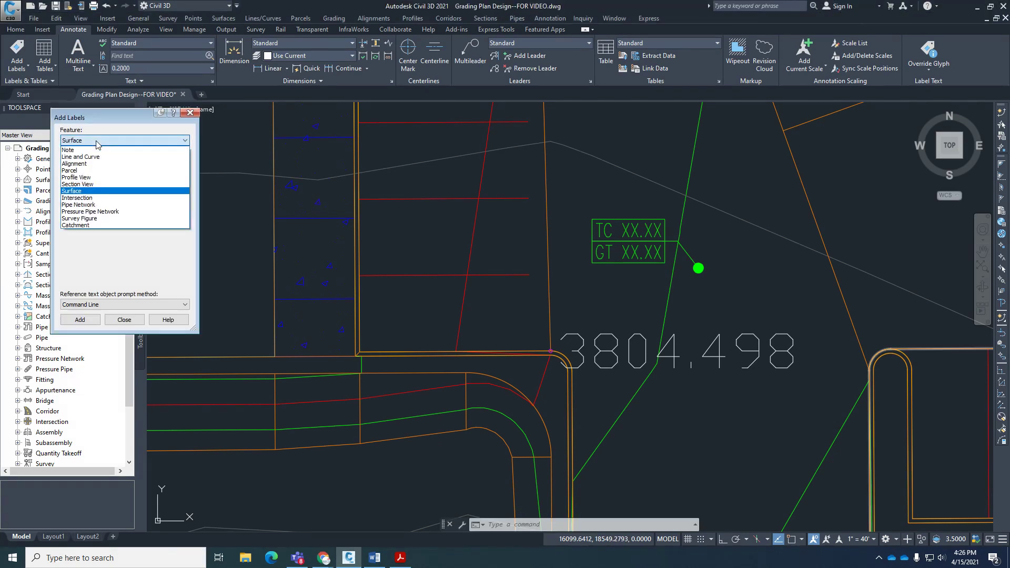
pyautogui.click(78, 190)
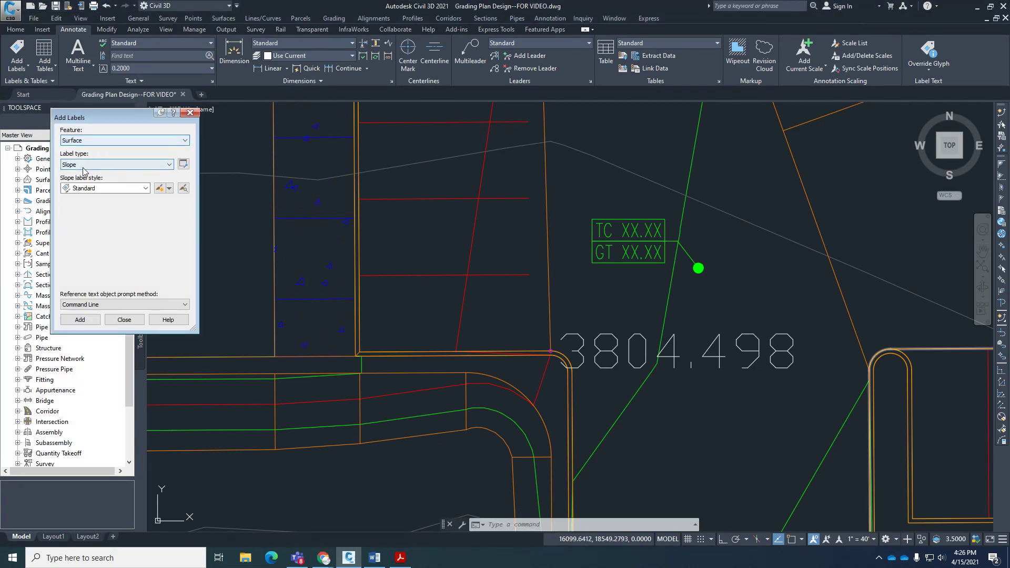
pyautogui.click(89, 164)
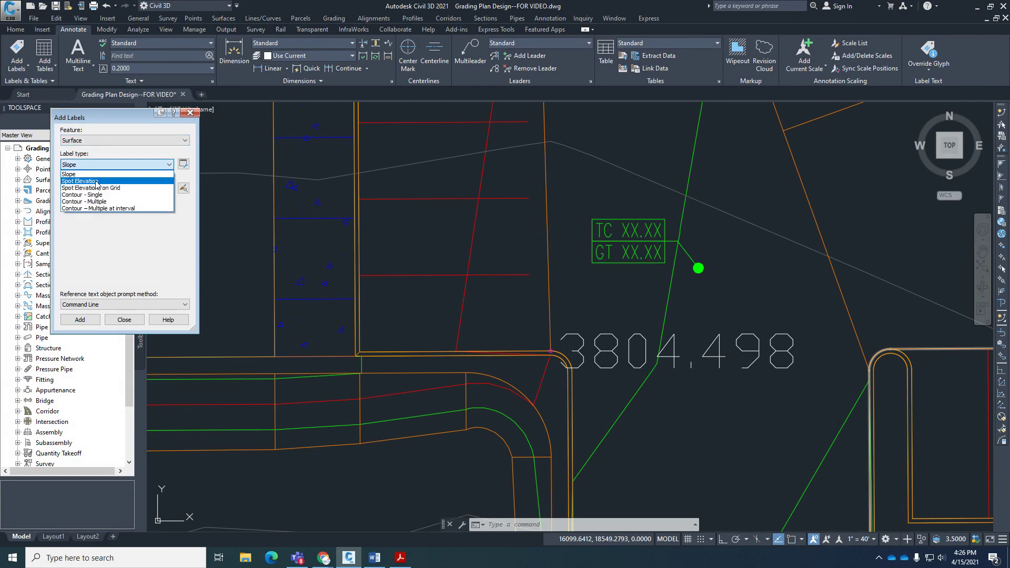
pyautogui.click(97, 182)
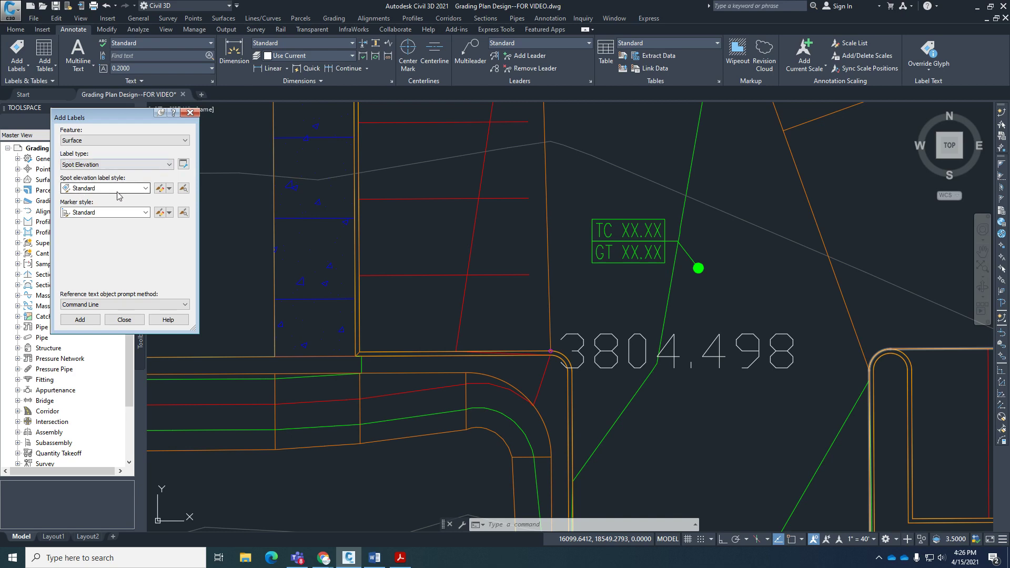
# Check which spot elevation label styles and marker styles are available for the new label.
pyautogui.click(144, 188)
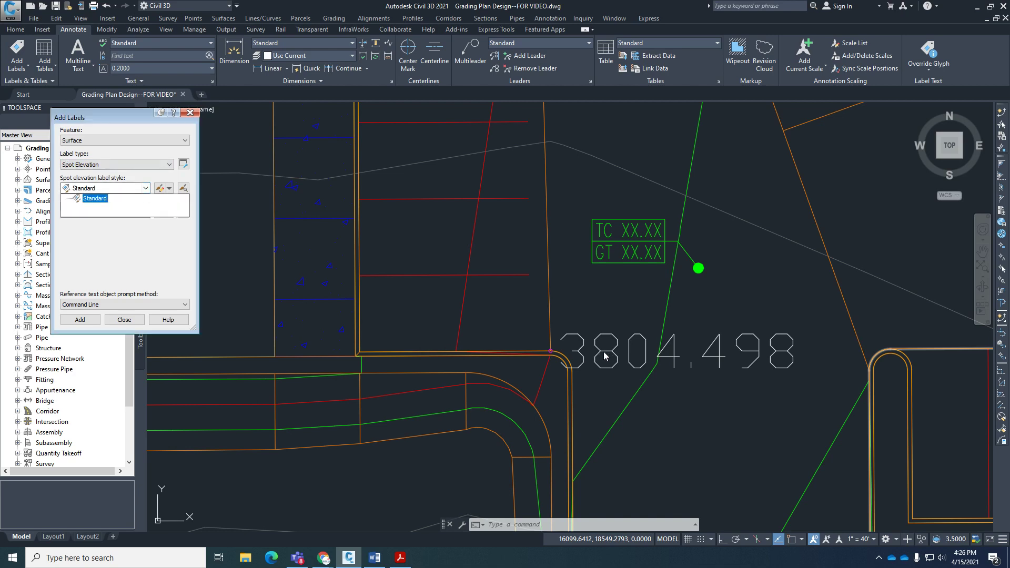
pyautogui.click(53, 257)
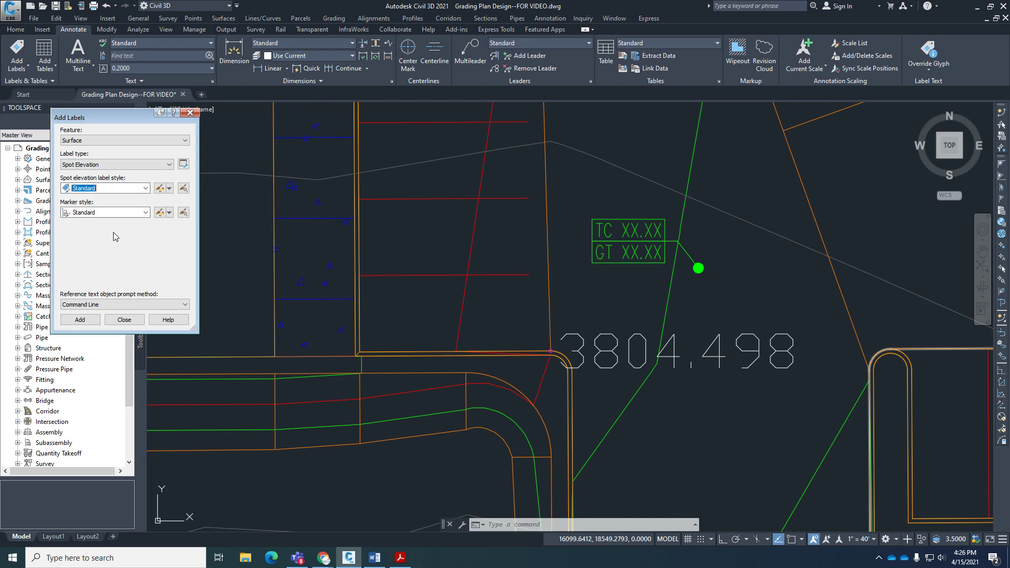
pyautogui.click(145, 212)
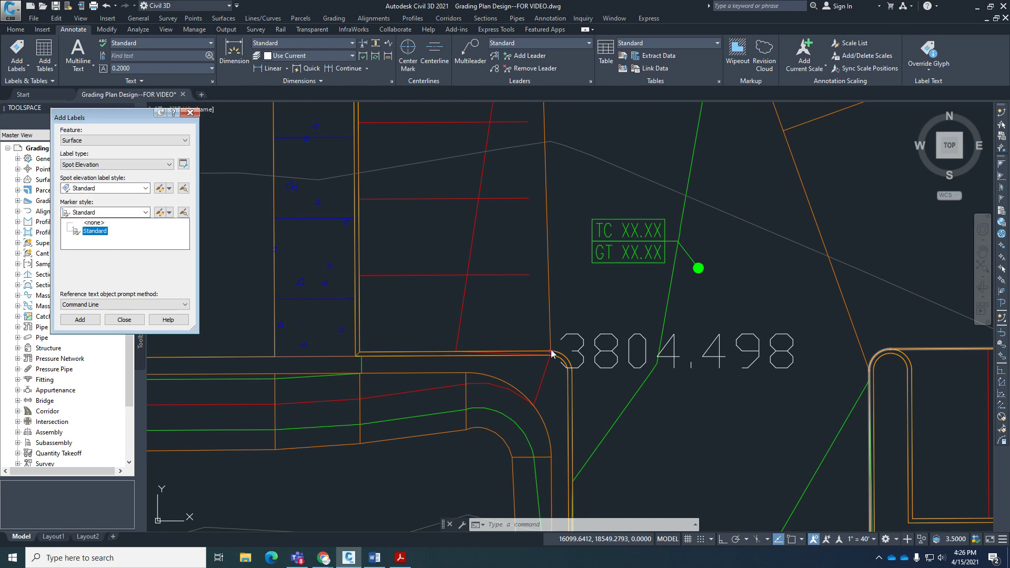
pyautogui.click(143, 288)
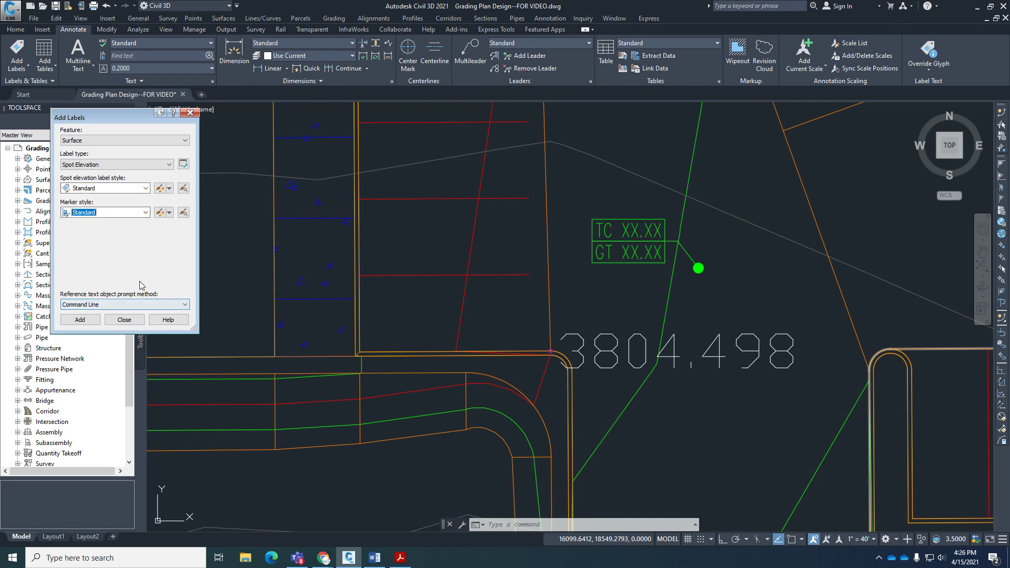
pyautogui.click(146, 189)
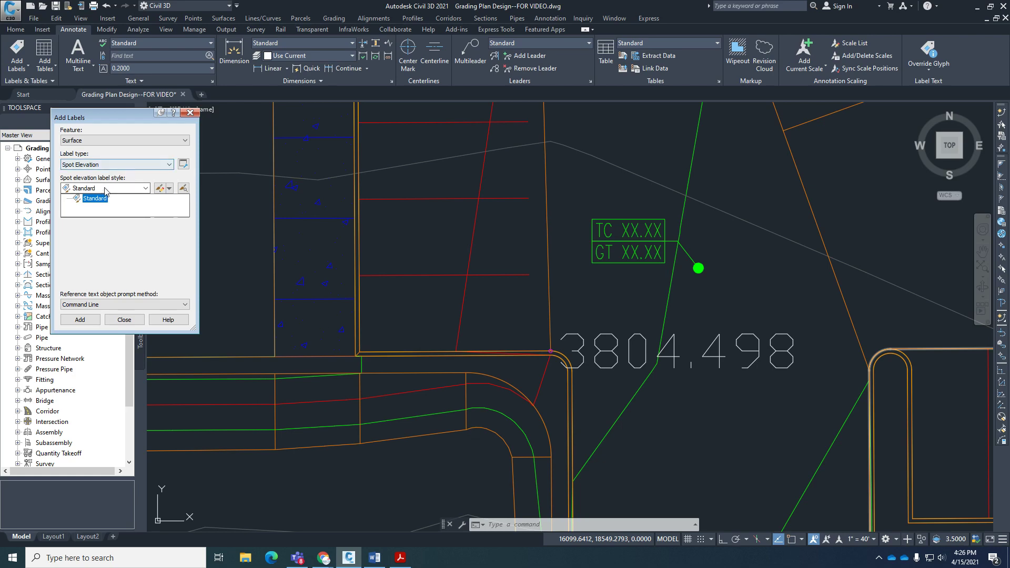
# Create a new surface spot elevation label style named "Prop Spot Elevation".
pyautogui.click(168, 189)
pyautogui.click(179, 202)
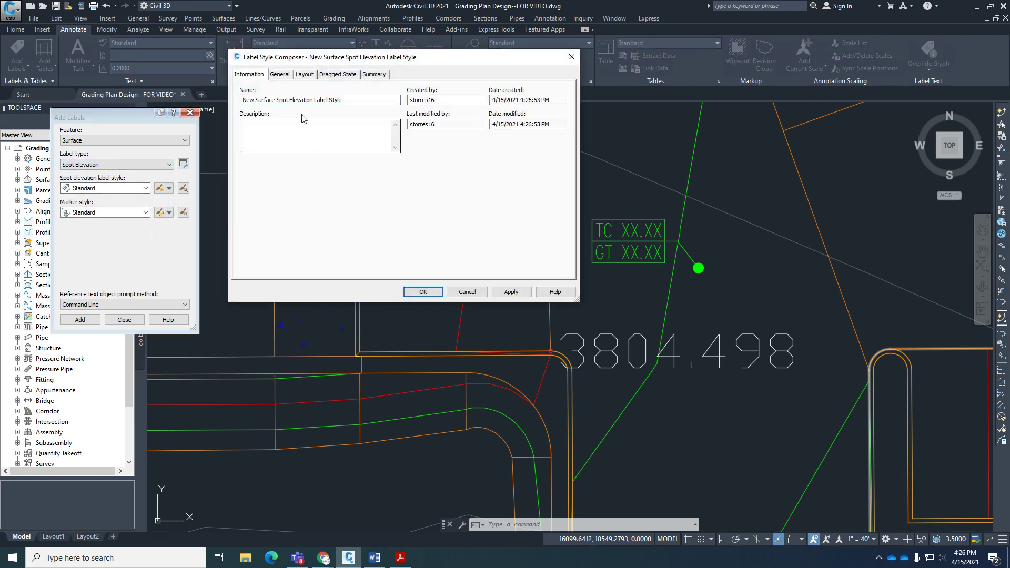
pyautogui.click(344, 100)
pyautogui.moveTo(265, 100); pyautogui.dragTo(379, 113)
pyautogui.press('Delete')
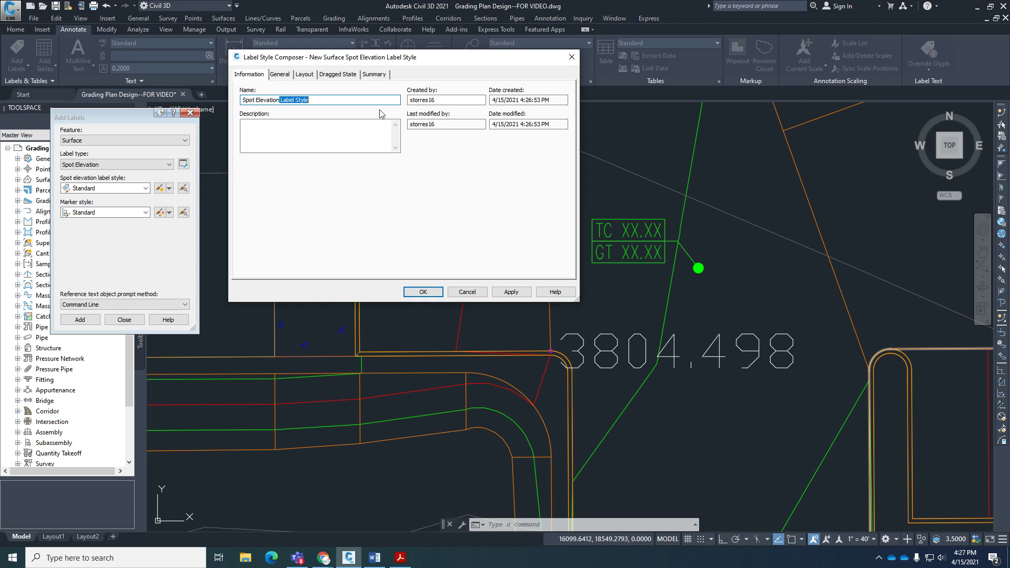
pyautogui.press('Delete')
pyautogui.write('Prop')
# Assign the PR-Spot-Shot layer to the Prop Spot Elevation label style.
pyautogui.click(280, 75)
pyautogui.moveTo(489, 64); pyautogui.dragTo(424, 65)
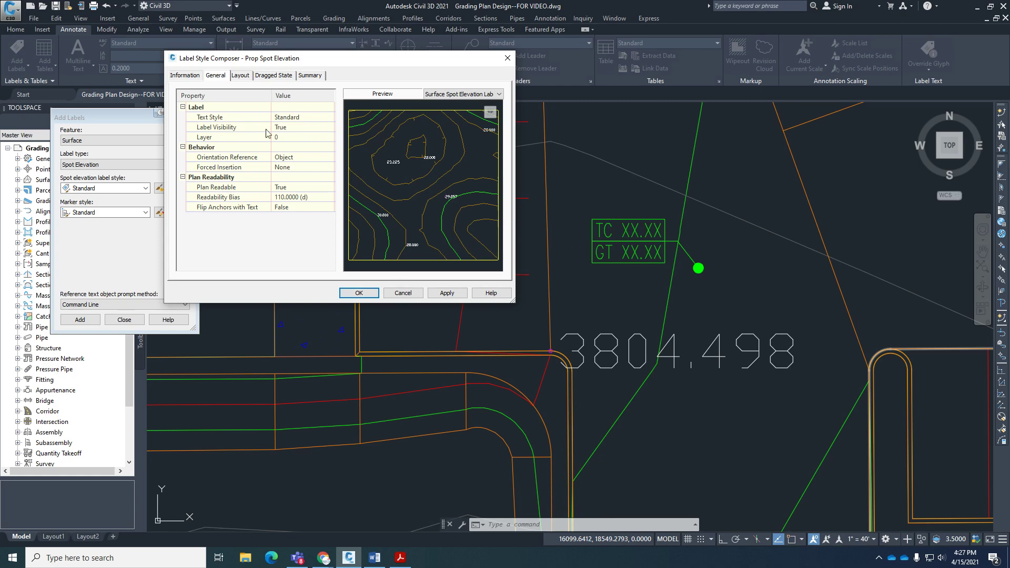
pyautogui.click(311, 138)
pyautogui.click(331, 138)
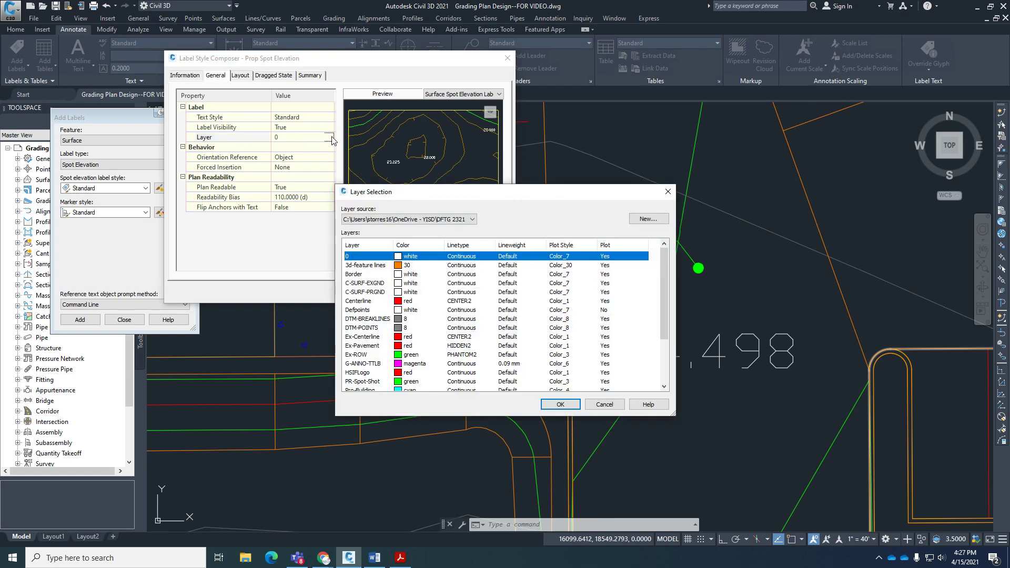
pyautogui.click(363, 381)
pyautogui.click(560, 404)
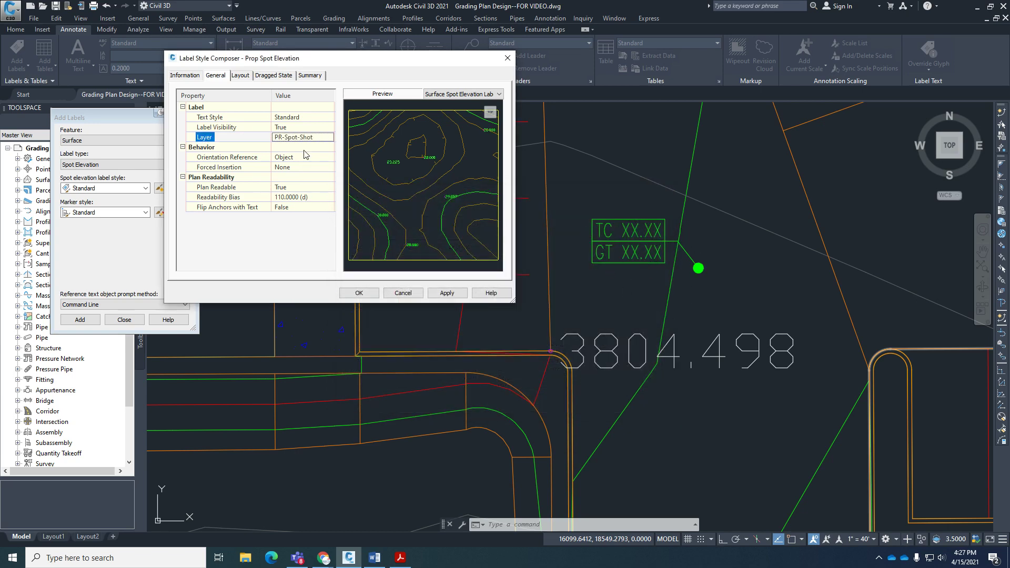
pyautogui.click(328, 138)
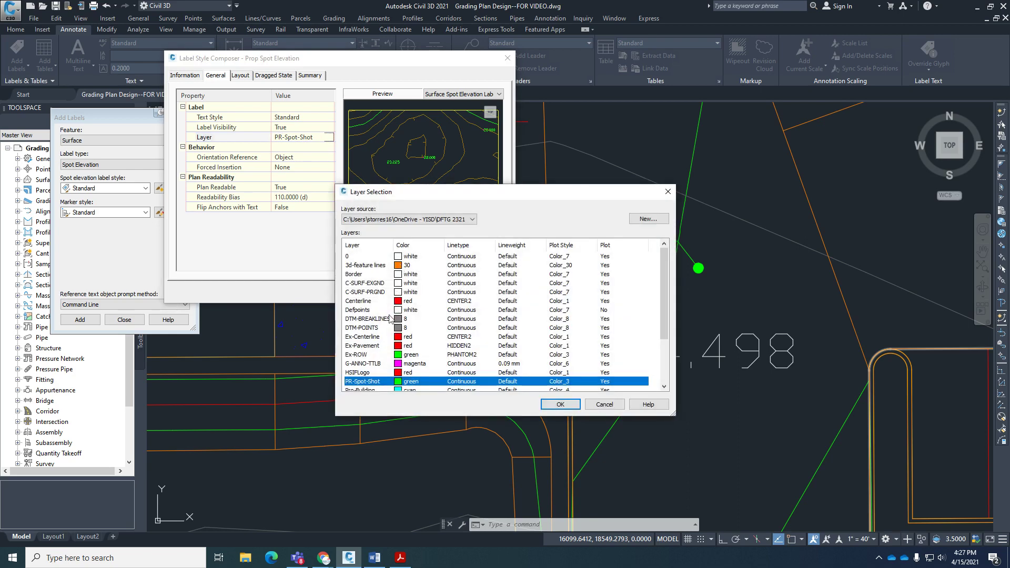
pyautogui.click(552, 407)
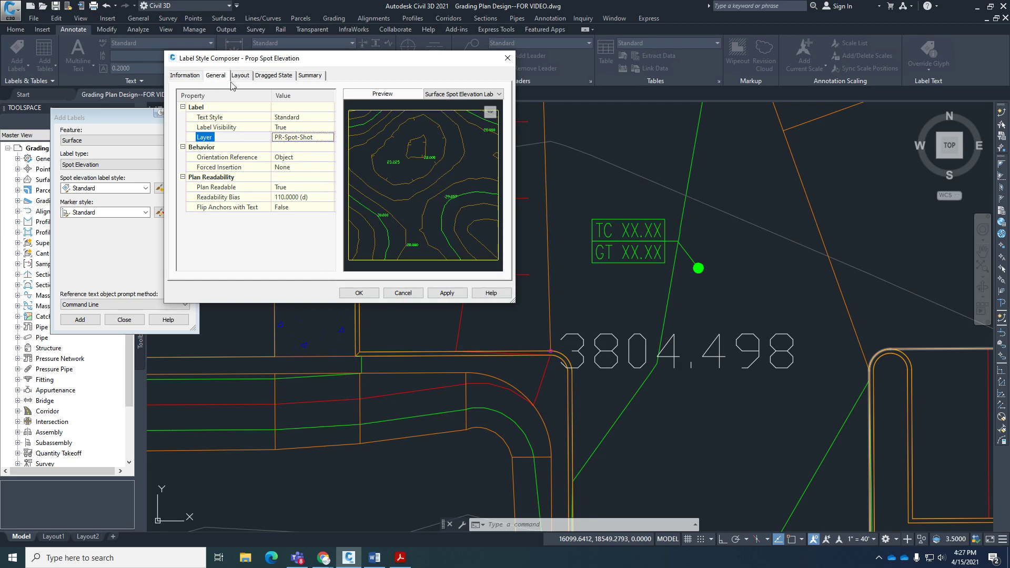
# Open the contents of the style's Surface Elevation text component for editing and select its elevation field.
pyautogui.click(240, 76)
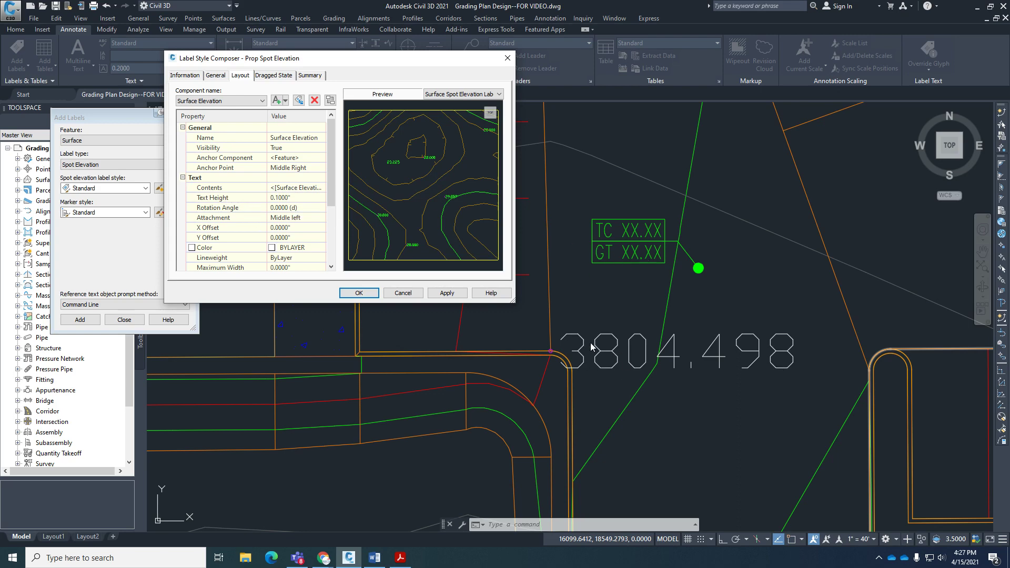
pyautogui.click(294, 188)
pyautogui.click(322, 188)
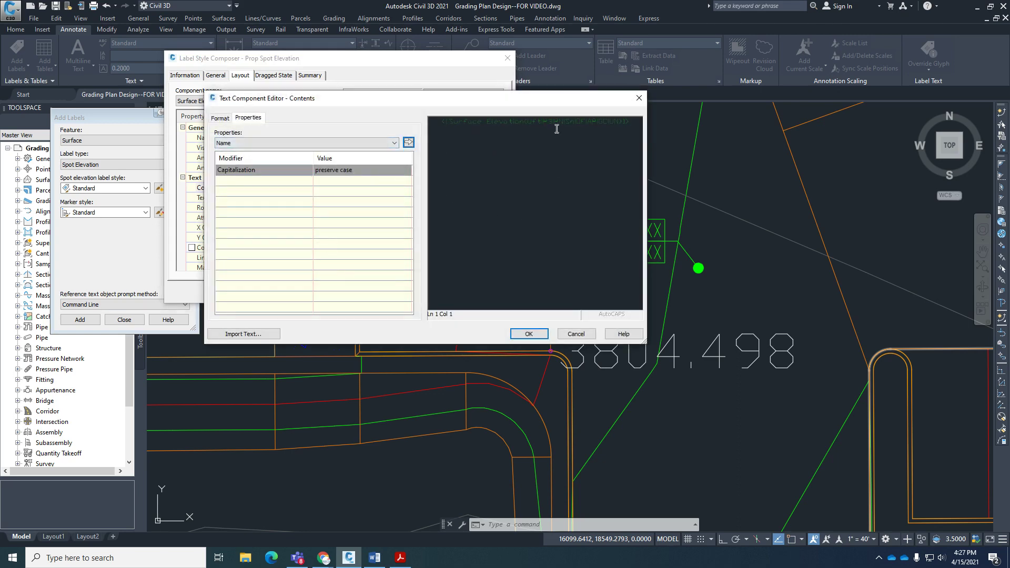
pyautogui.click(555, 123)
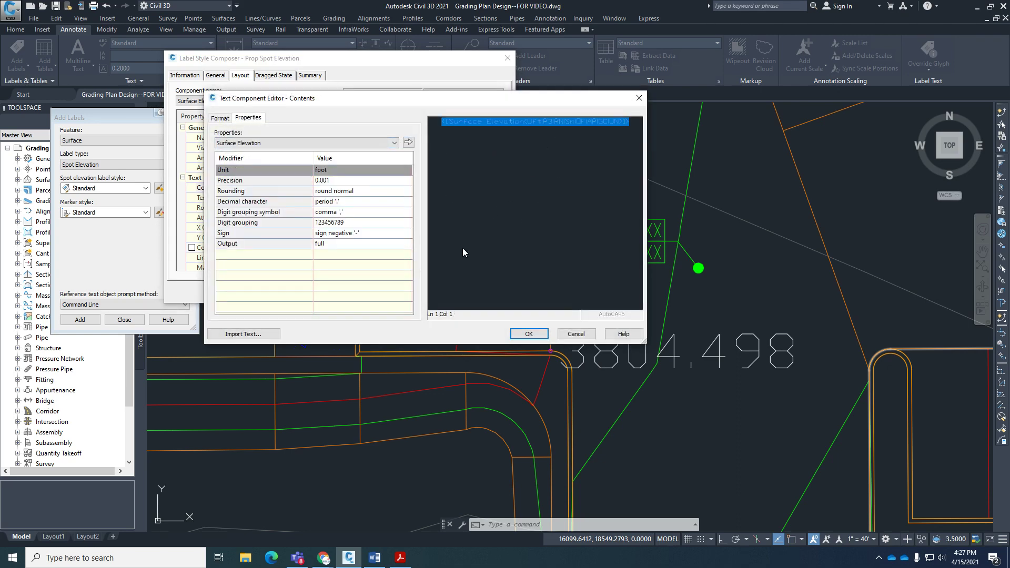
# Try to set the precision of the existing Surface Elevation field to 0.01.
pyautogui.click(270, 145)
pyautogui.click(270, 144)
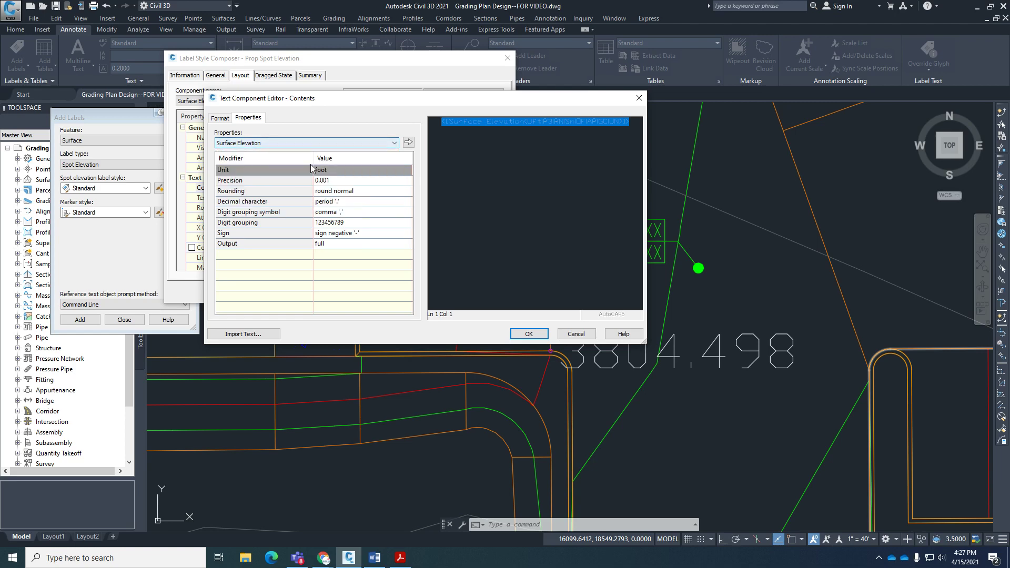
pyautogui.click(356, 182)
pyautogui.click(357, 181)
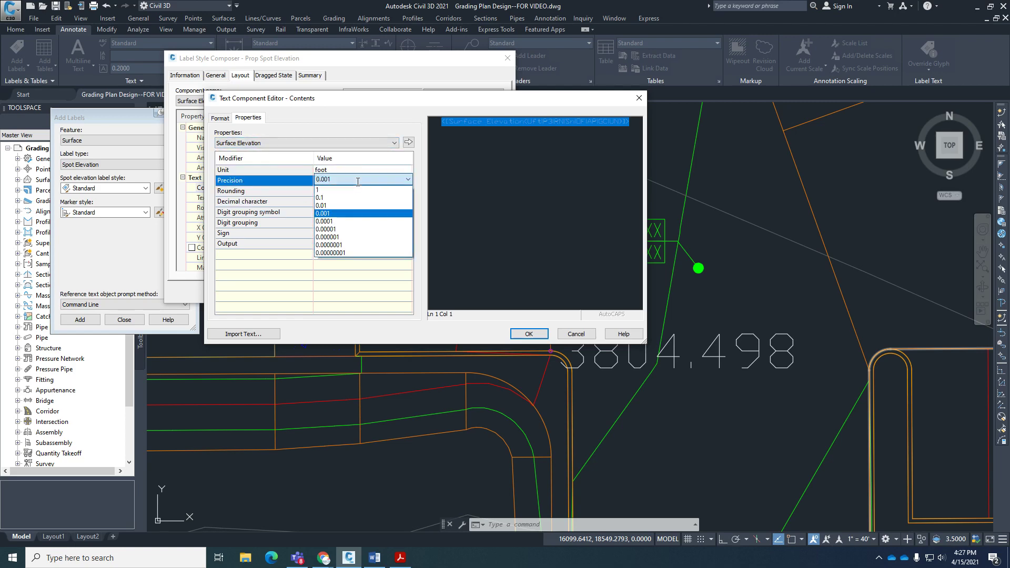
pyautogui.click(335, 206)
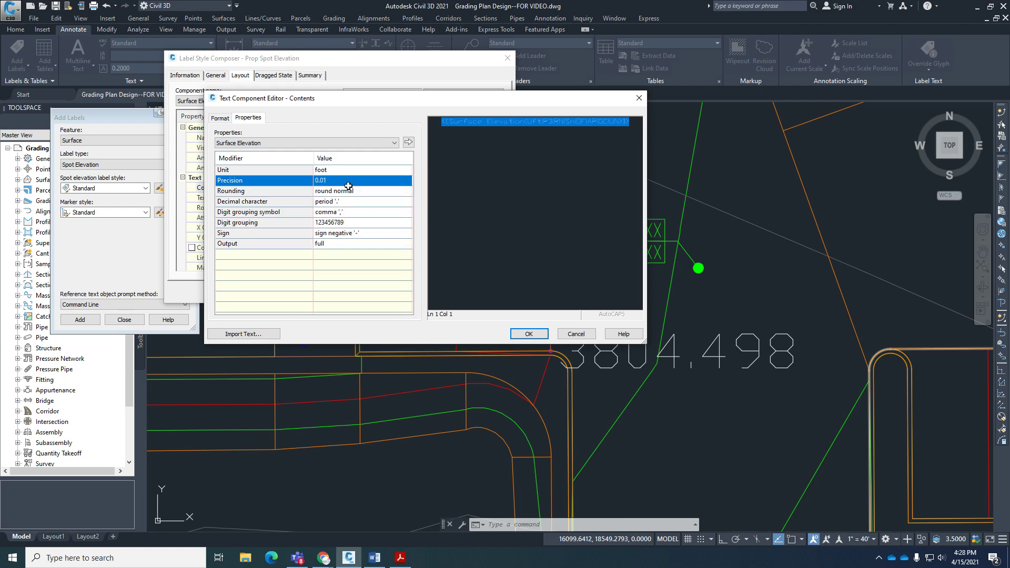
# Replace the contents with a newly inserted Surface Elevation field at 0.01 precision and save the label style.
pyautogui.click(509, 123)
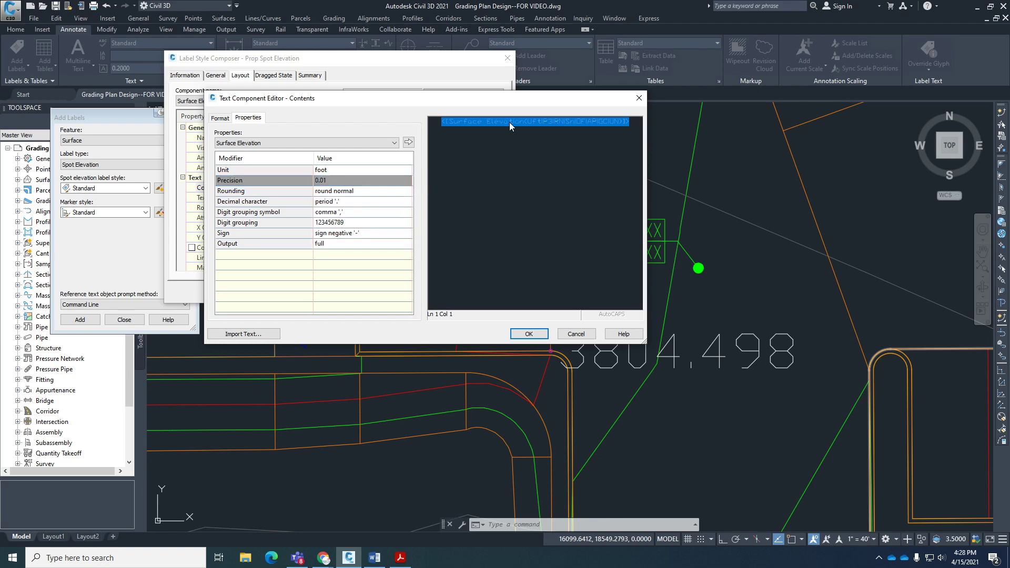
pyautogui.press('Delete')
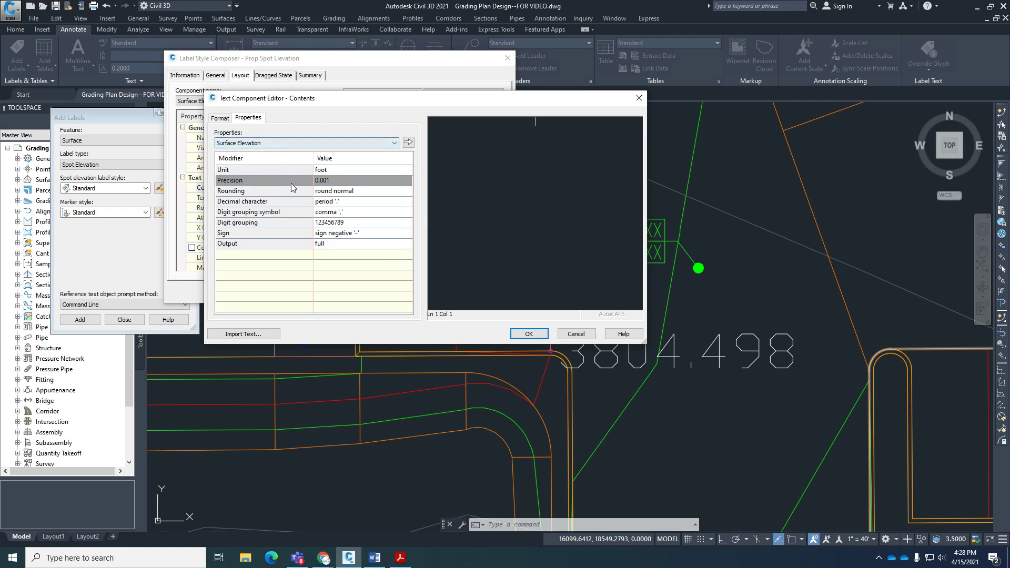
pyautogui.click(363, 180)
pyautogui.click(369, 200)
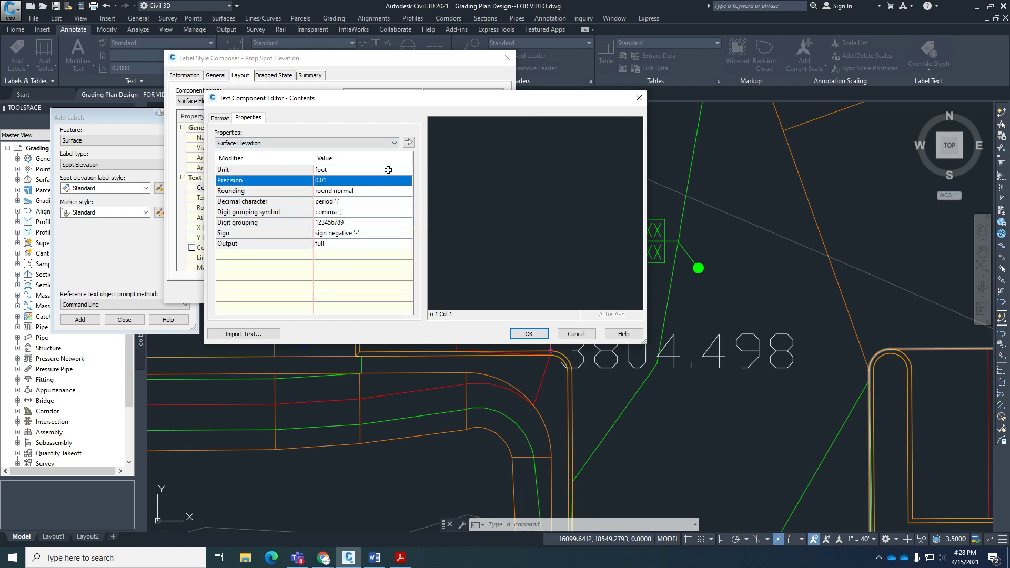
pyautogui.click(408, 143)
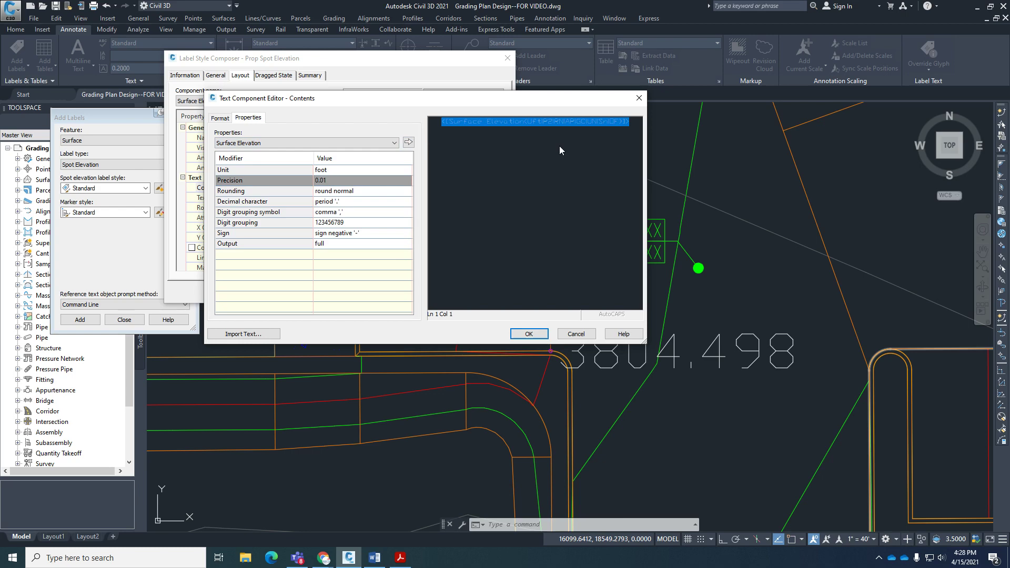
pyautogui.click(529, 334)
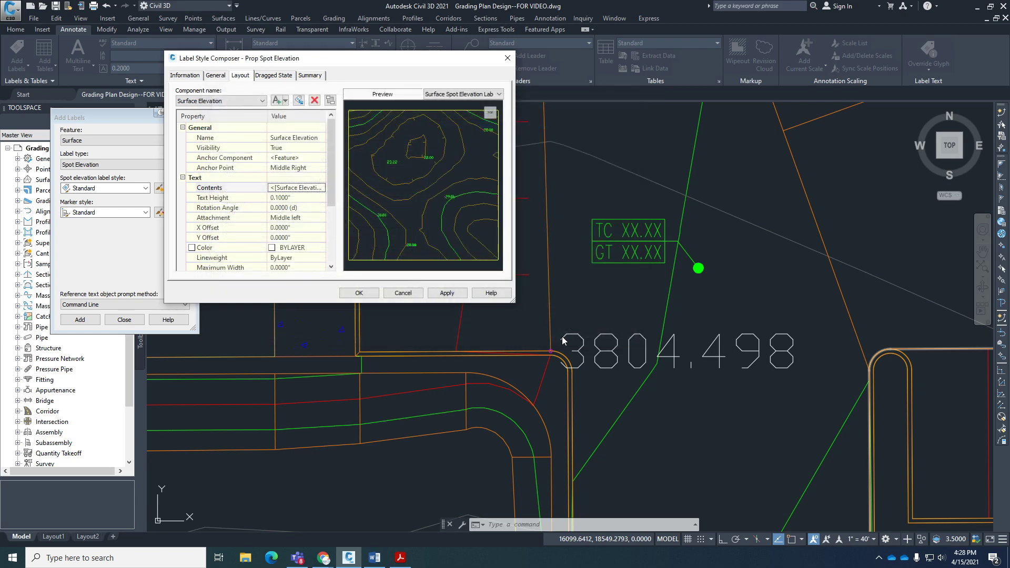
pyautogui.click(447, 293)
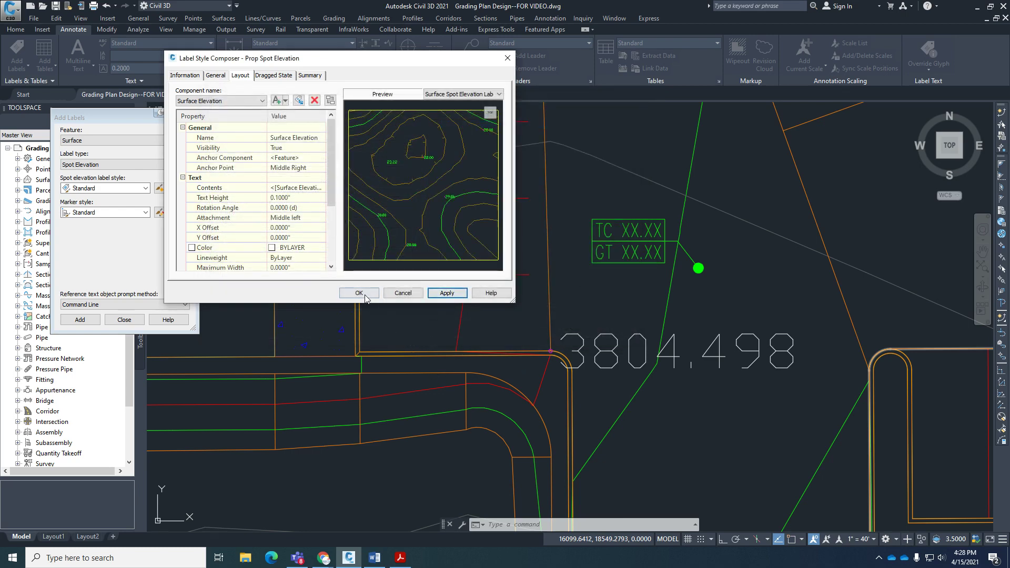
pyautogui.click(359, 293)
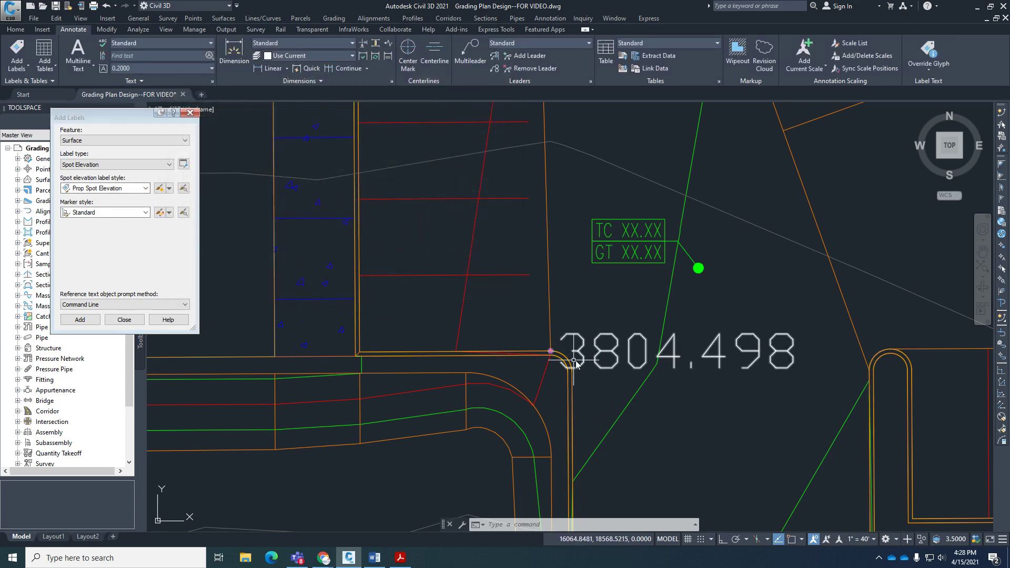
# Close the label settings and delete the old three-decimal spot elevation label at the start of the curb return.
pyautogui.click(608, 352)
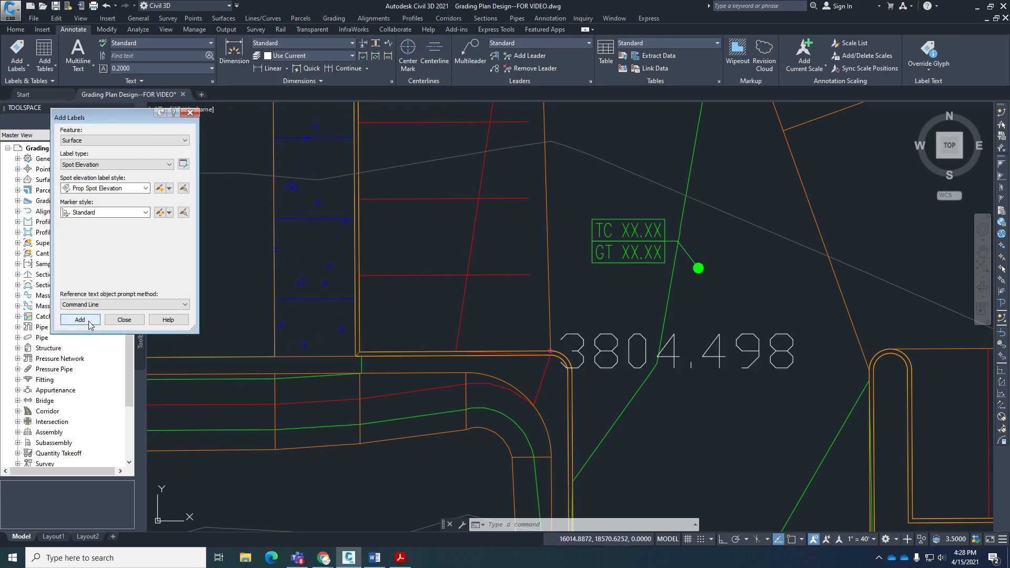
pyautogui.click(124, 319)
pyautogui.click(573, 347)
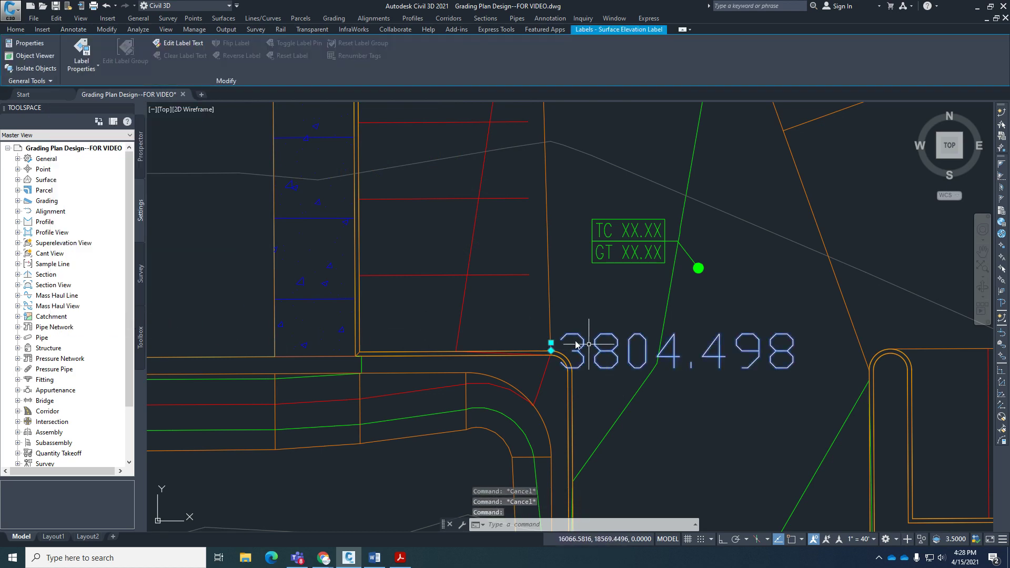
pyautogui.press('Delete')
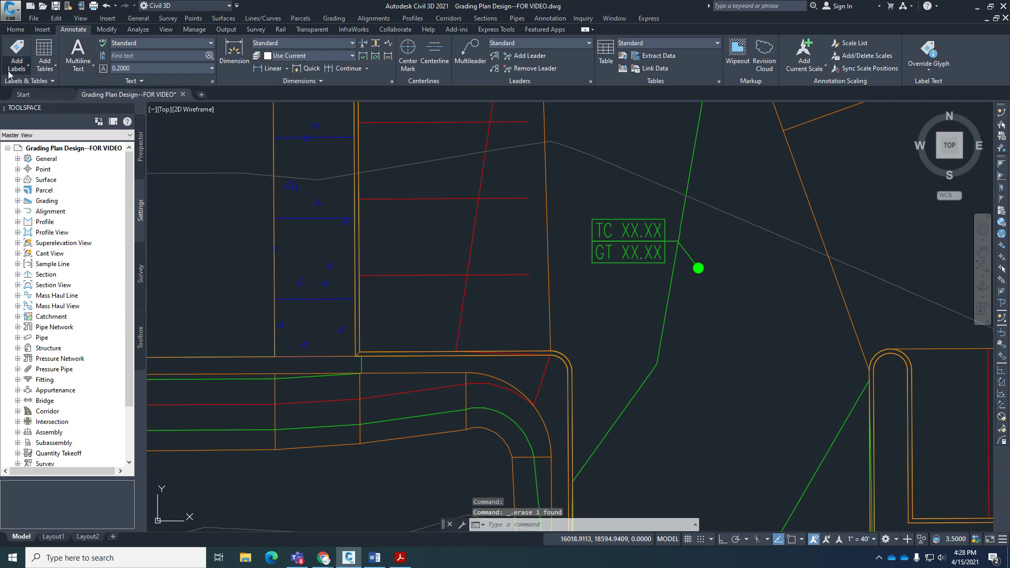
# Start adding surface labels of type Spot Elevation with the Prop Spot Elevation label style and Standard marker style.
pyautogui.click(19, 75)
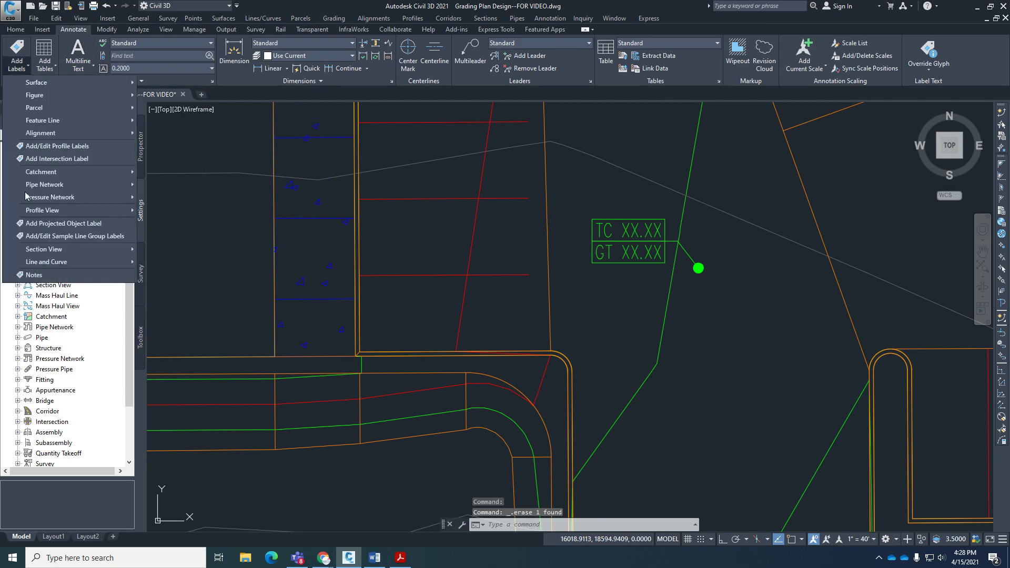
pyautogui.click(37, 273)
pyautogui.click(101, 140)
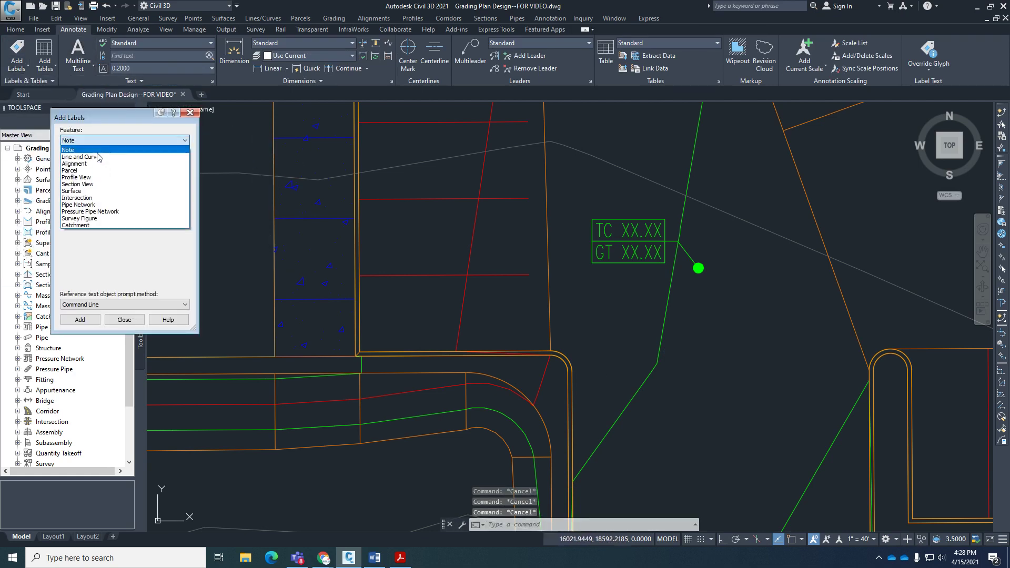
pyautogui.click(106, 190)
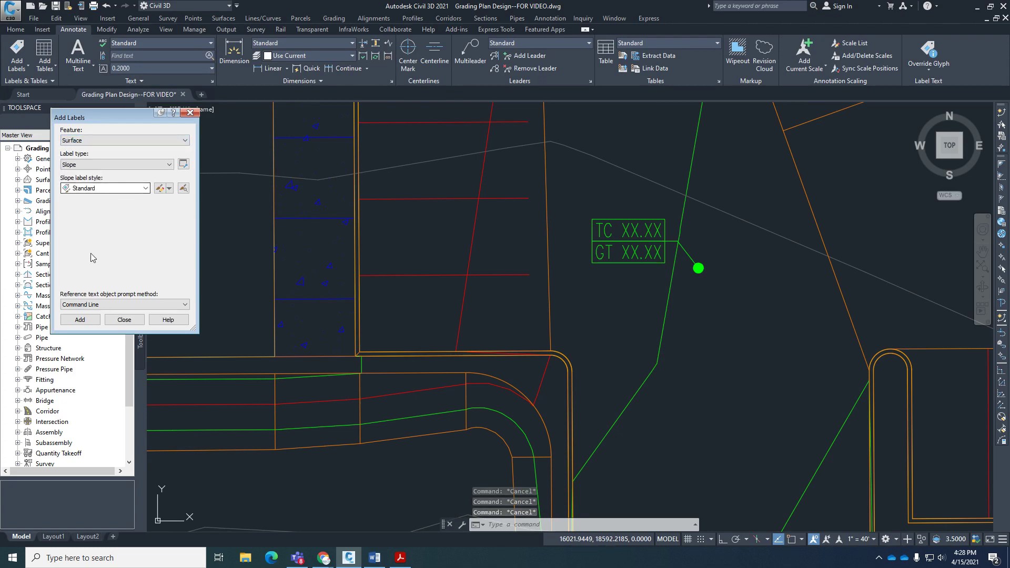
pyautogui.click(100, 164)
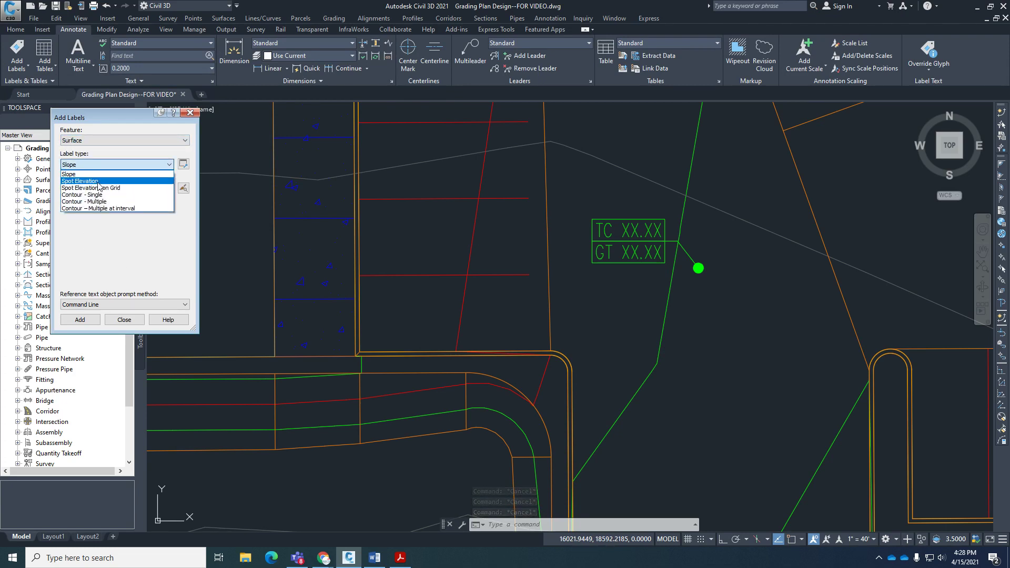
pyautogui.click(98, 181)
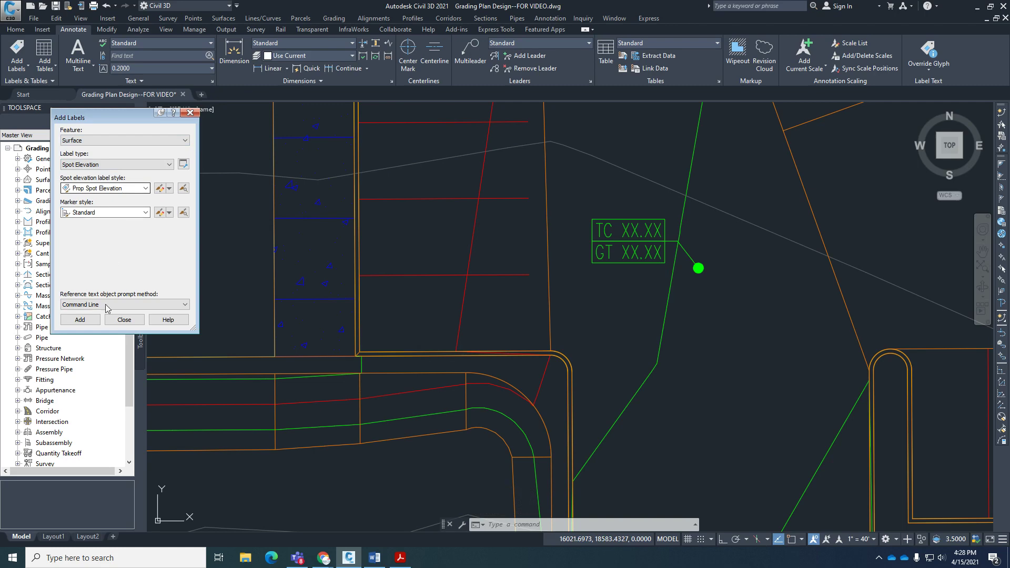
pyautogui.click(79, 319)
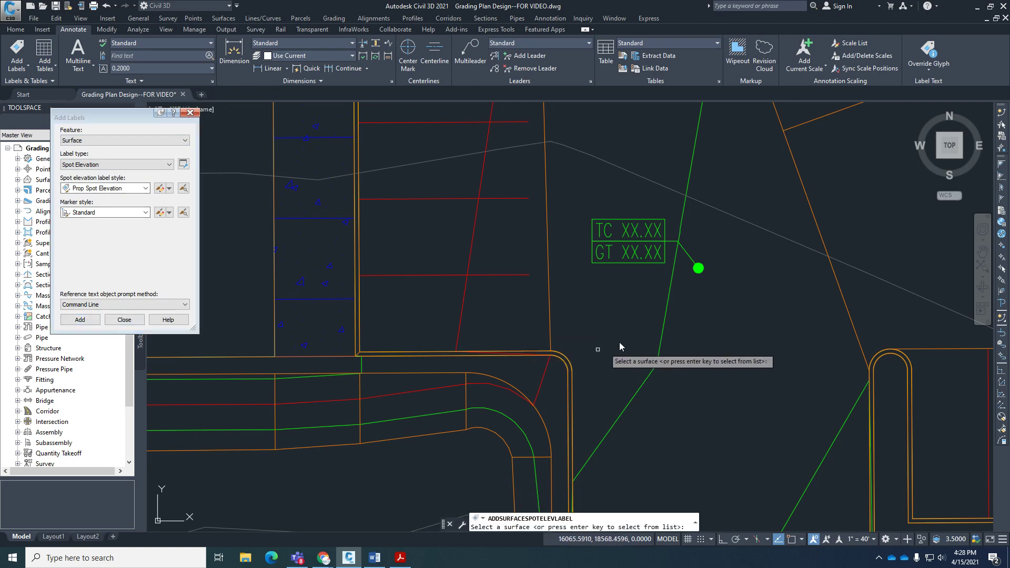
# Place a spot elevation label for the PR-GND surface at the endpoint where the curb return begins, using the endpoint snap.
pyautogui.scroll(-3, 627, 346)
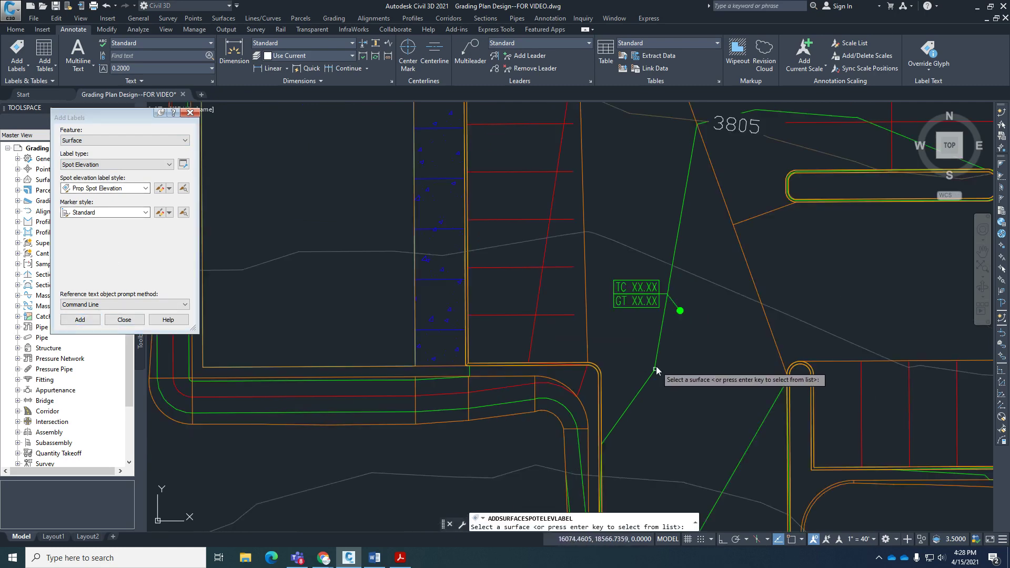
pyautogui.click(672, 270)
pyautogui.scroll(5, 637, 373)
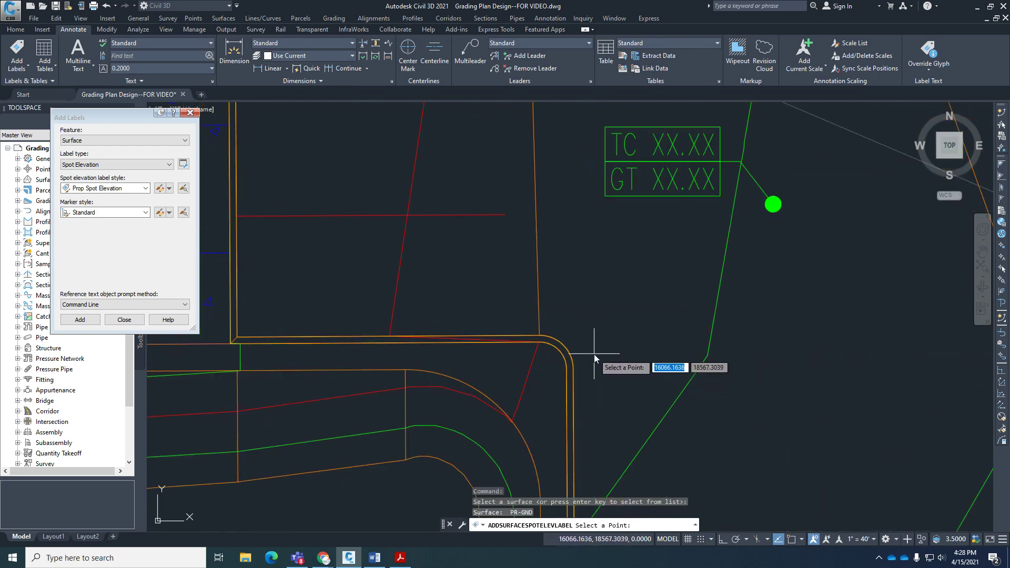
pyautogui.write('end')
pyautogui.press('Return')
pyautogui.scroll(4, 585, 346)
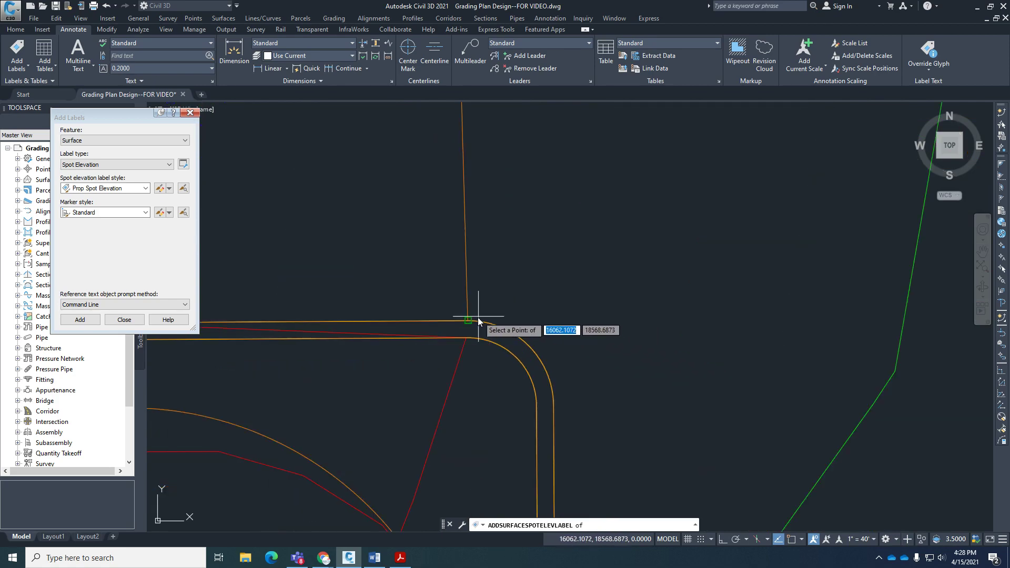
pyautogui.scroll(-4, 445, 290)
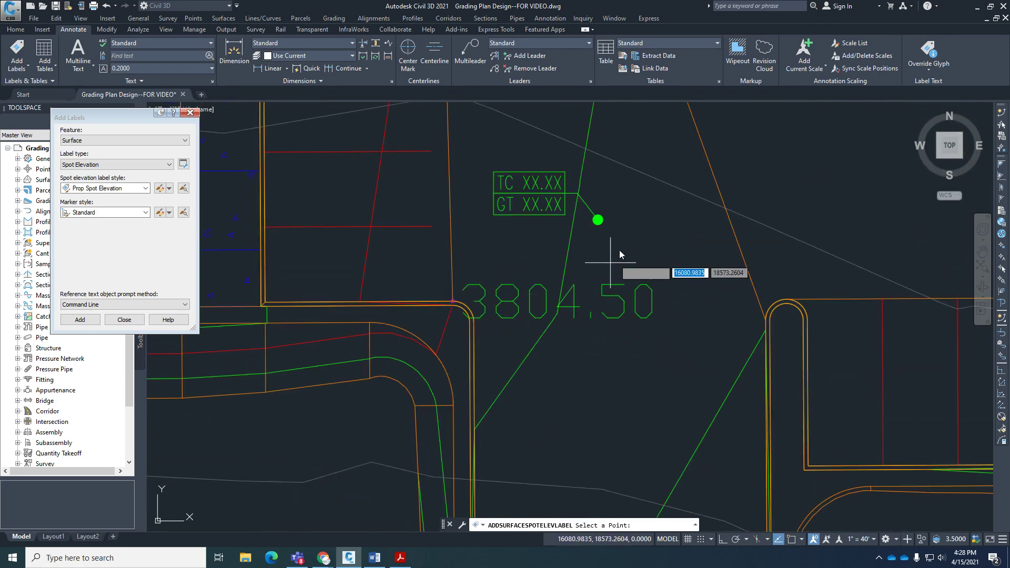
pyautogui.scroll(-2, 596, 304)
pyautogui.scroll(4, 580, 252)
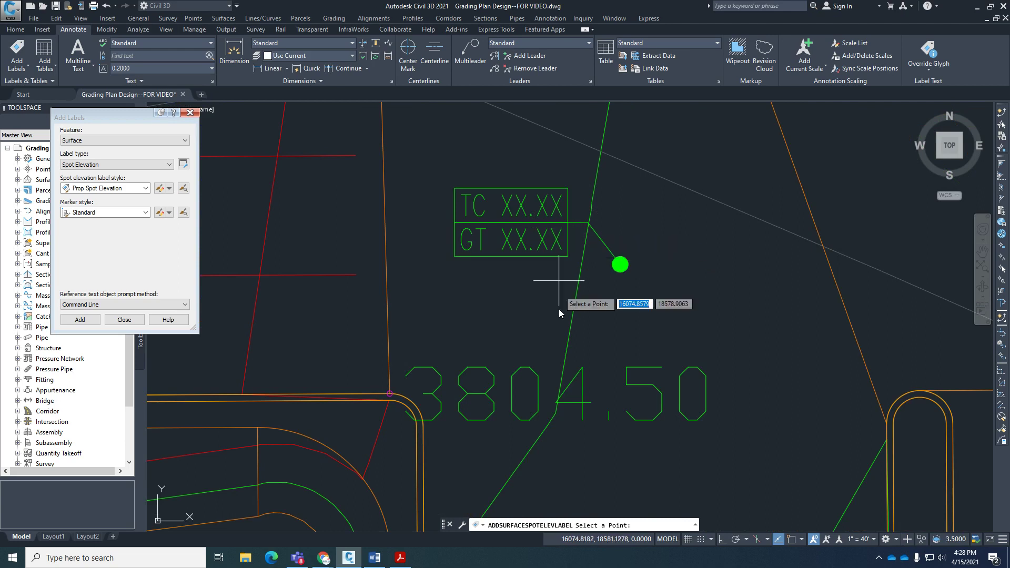
pyautogui.moveTo(597, 394)
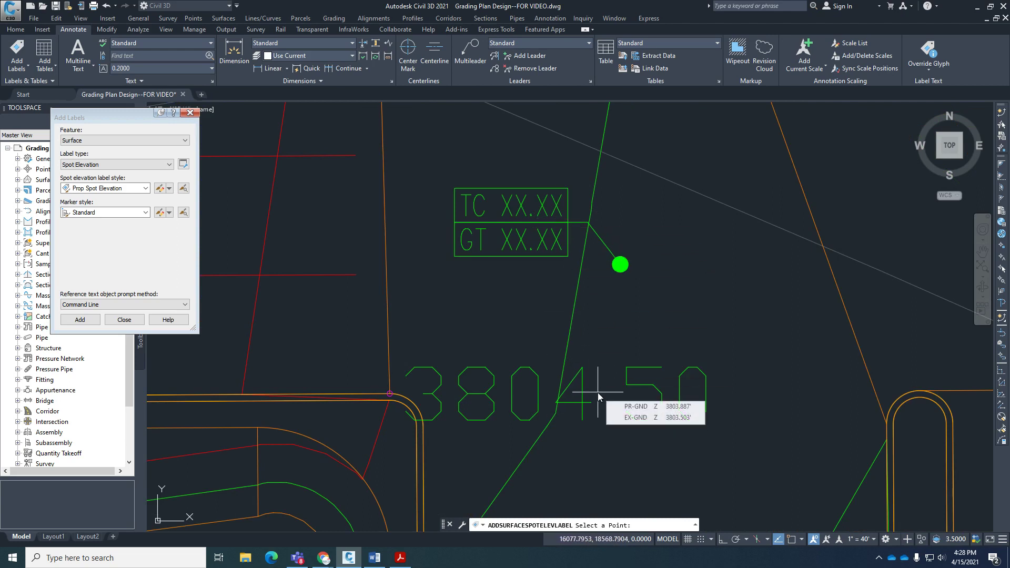
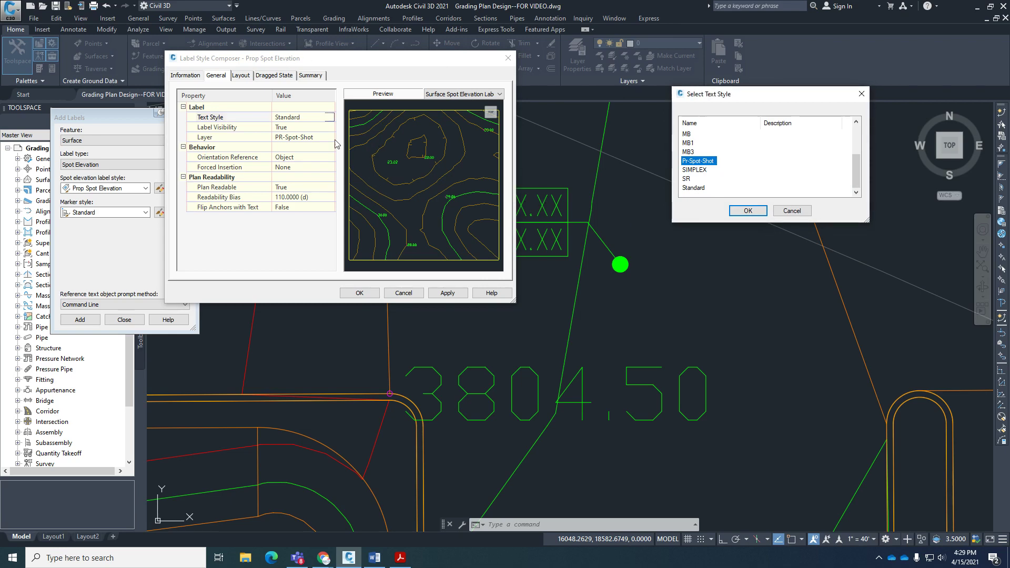
# Apply the Pr-Spot-Shot text style to the Prop Spot Elevation label style and move the composer window clear of the label.
pyautogui.click(756, 214)
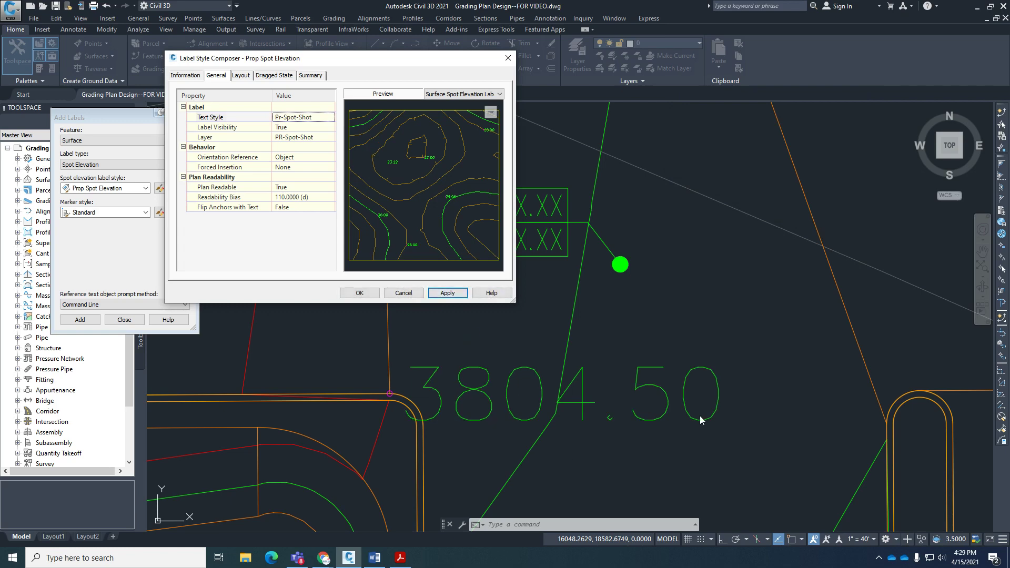
pyautogui.moveTo(436, 63); pyautogui.dragTo(863, 68)
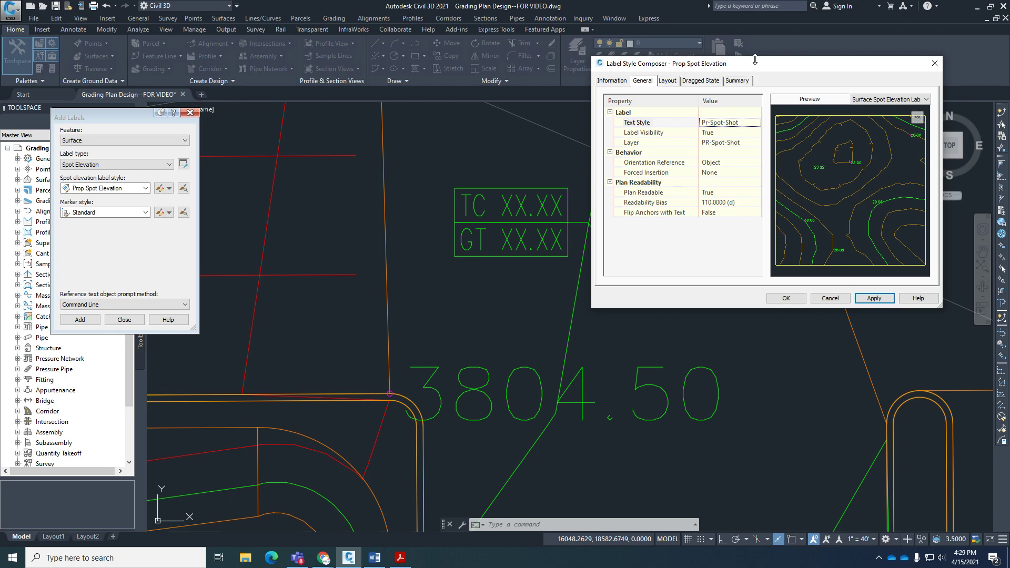
pyautogui.moveTo(758, 57); pyautogui.dragTo(805, 59)
# Compare the label style's Layout and Dragged State settings, including text height and leader properties, and close the style composer.
pyautogui.click(673, 84)
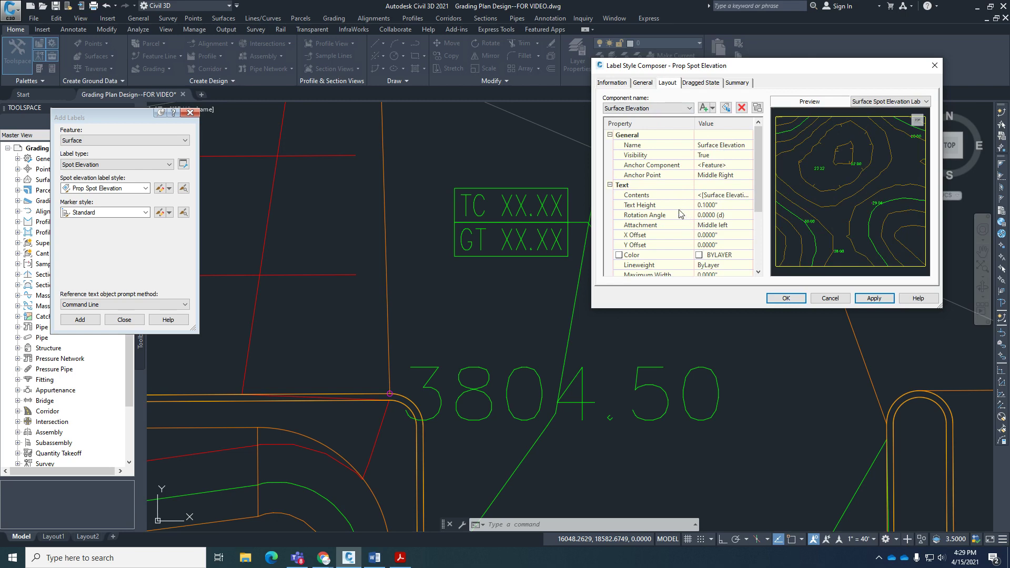
pyautogui.click(702, 84)
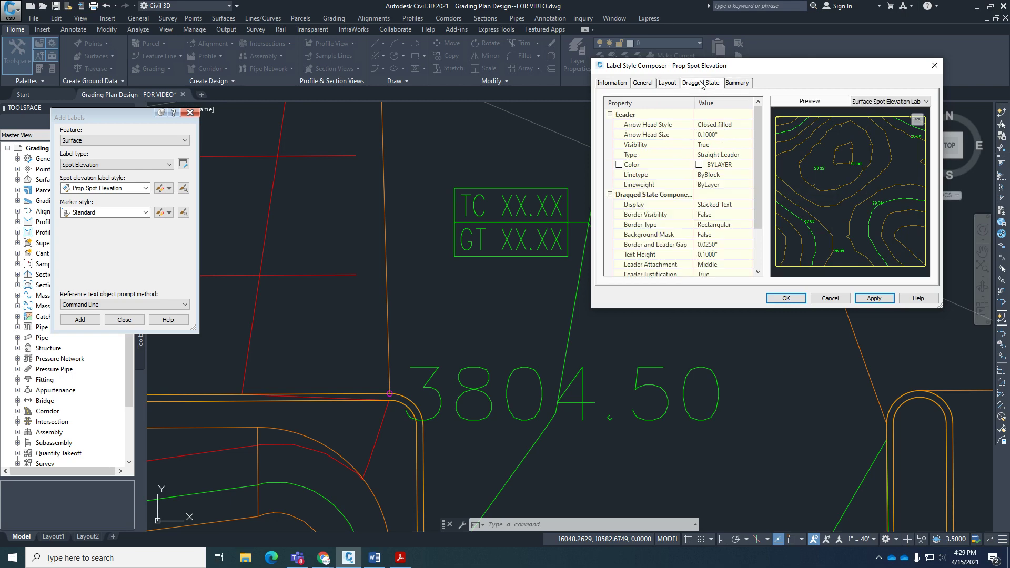
pyautogui.click(674, 87)
pyautogui.click(704, 86)
pyautogui.click(667, 83)
pyautogui.click(705, 85)
pyautogui.click(668, 83)
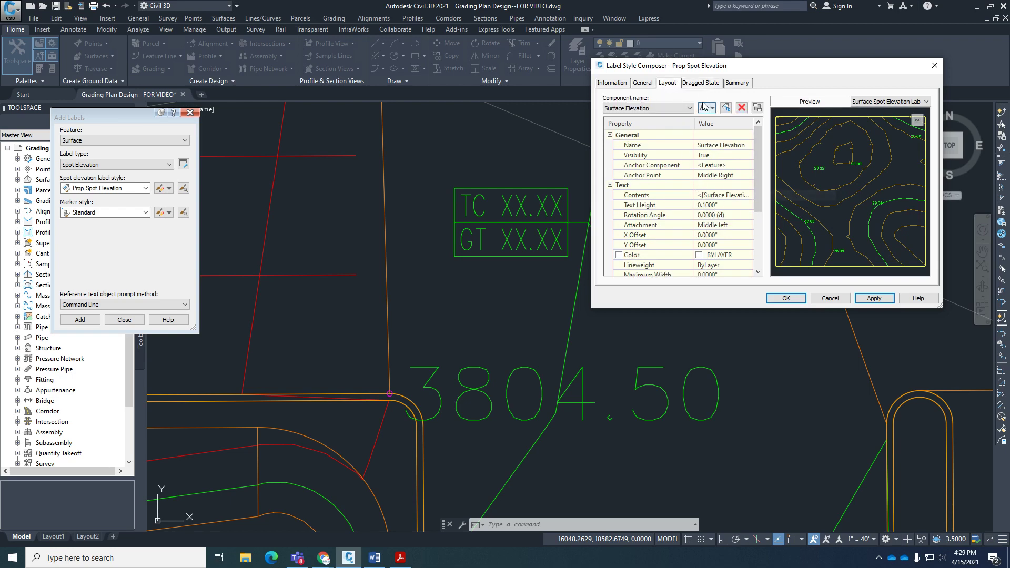
pyautogui.click(702, 84)
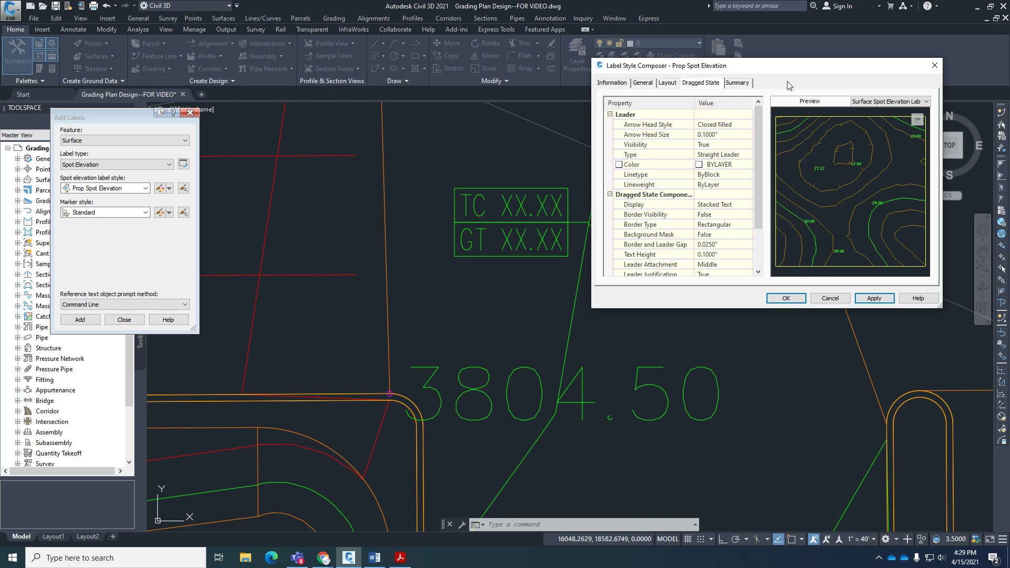
pyautogui.moveTo(804, 71); pyautogui.dragTo(858, 67)
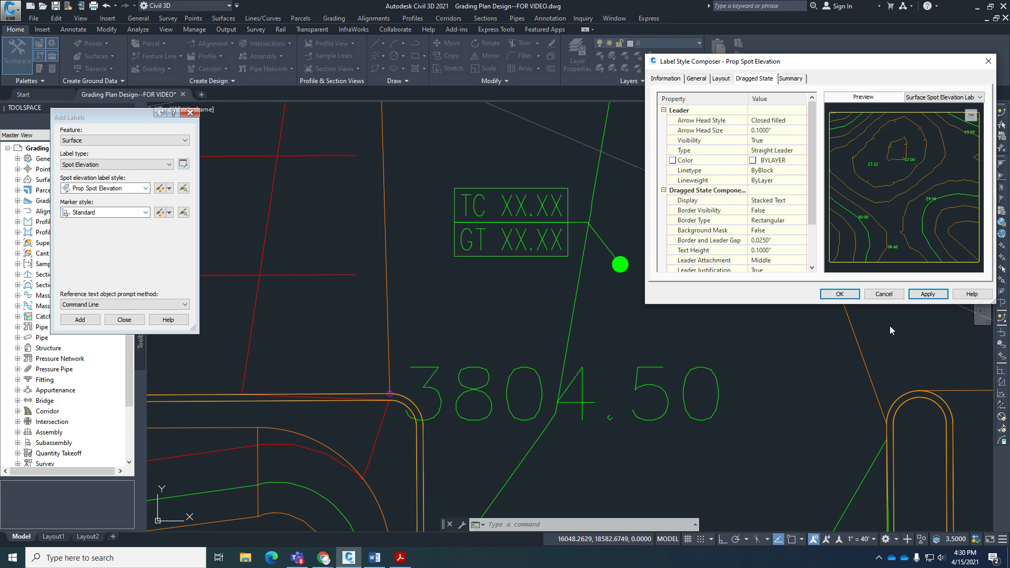
pyautogui.click(840, 294)
# Pull the new spot elevation label up and to the right of its curb point so it shows a leader.
pyautogui.click(539, 357)
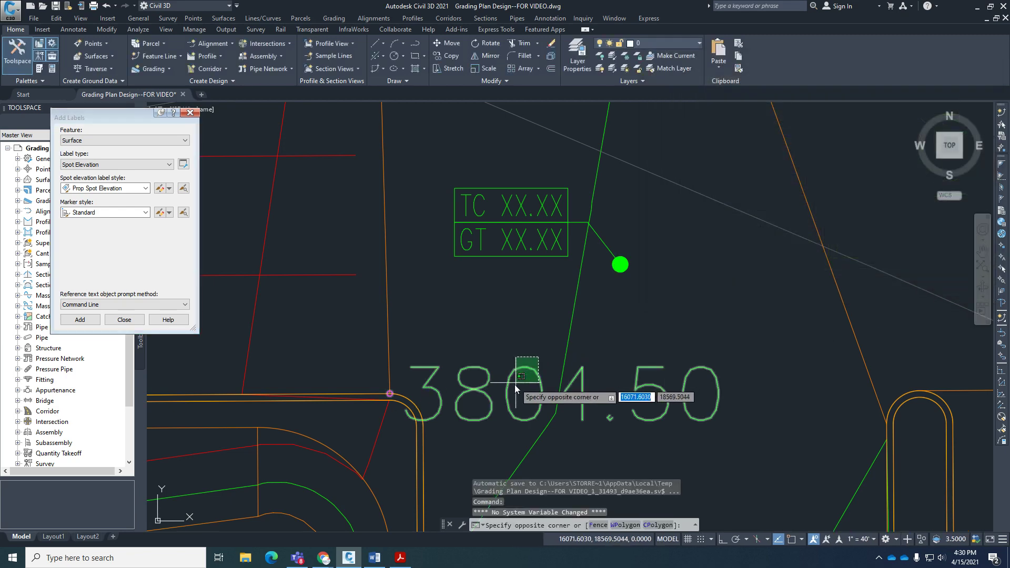
pyautogui.click(515, 384)
pyautogui.click(390, 387)
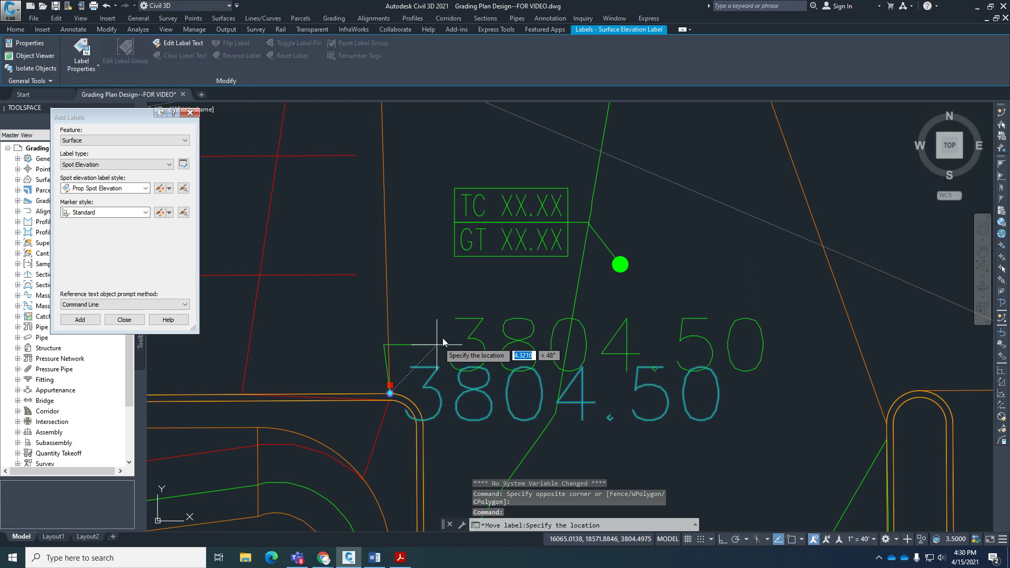
pyautogui.click(492, 299)
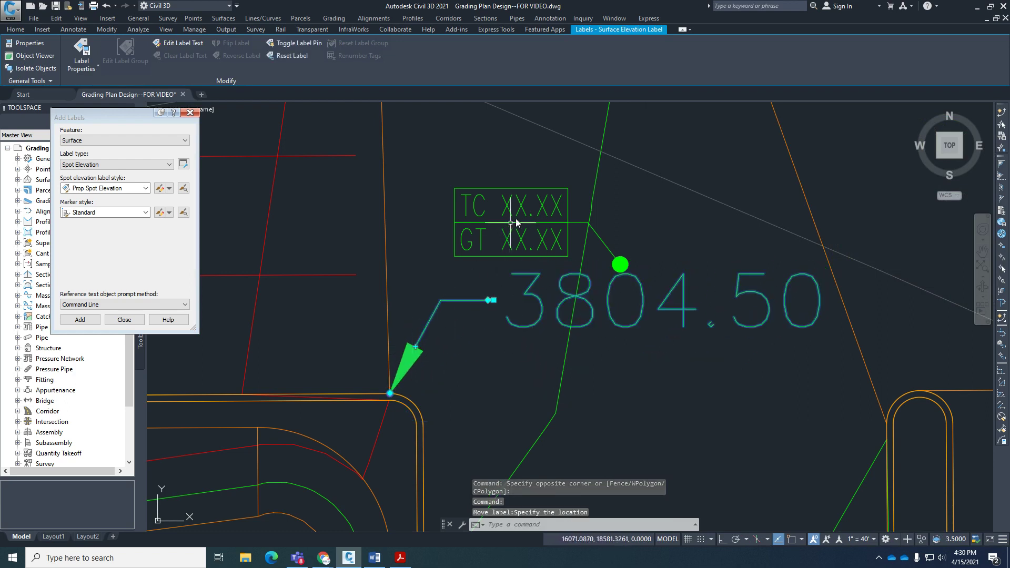
pyautogui.press('Escape')
pyautogui.press('Escape')
pyautogui.press('Escape')
# Move the TC/GT sample callout and its leader about 3 units up, clear of the spot elevation label.
pyautogui.click(448, 176)
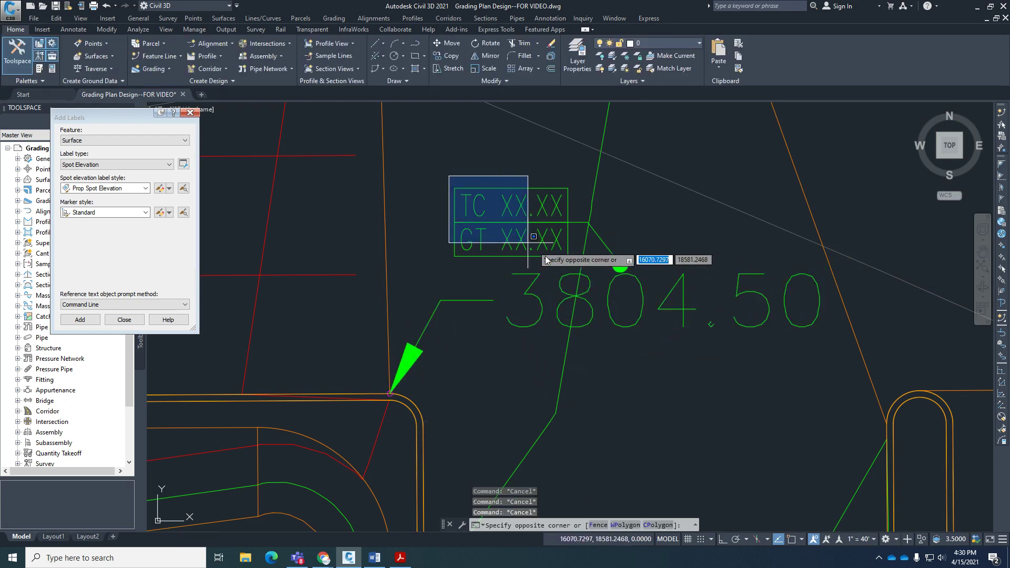
pyautogui.click(637, 282)
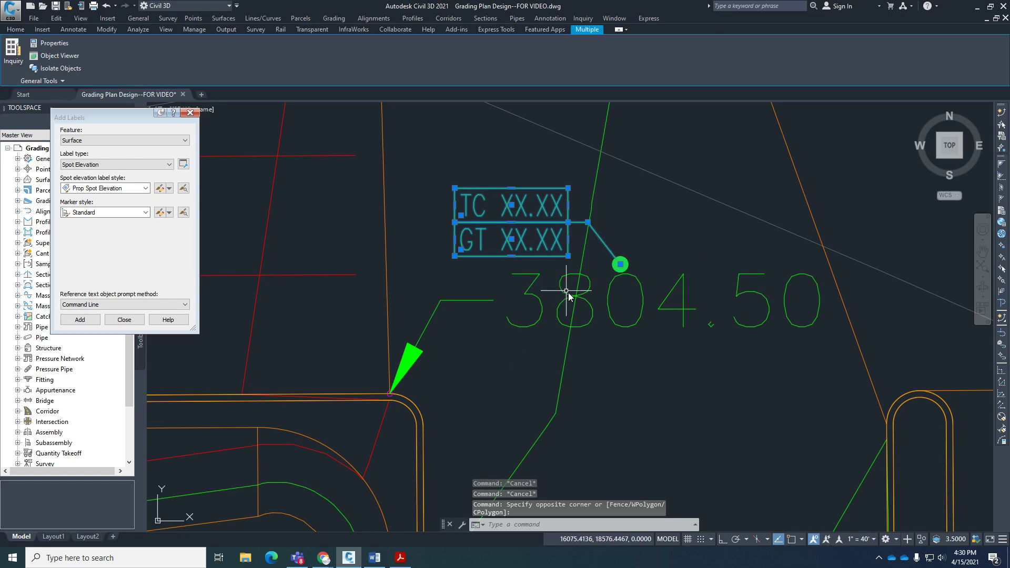
pyautogui.write('m')
pyautogui.press('Return')
pyautogui.click(694, 430)
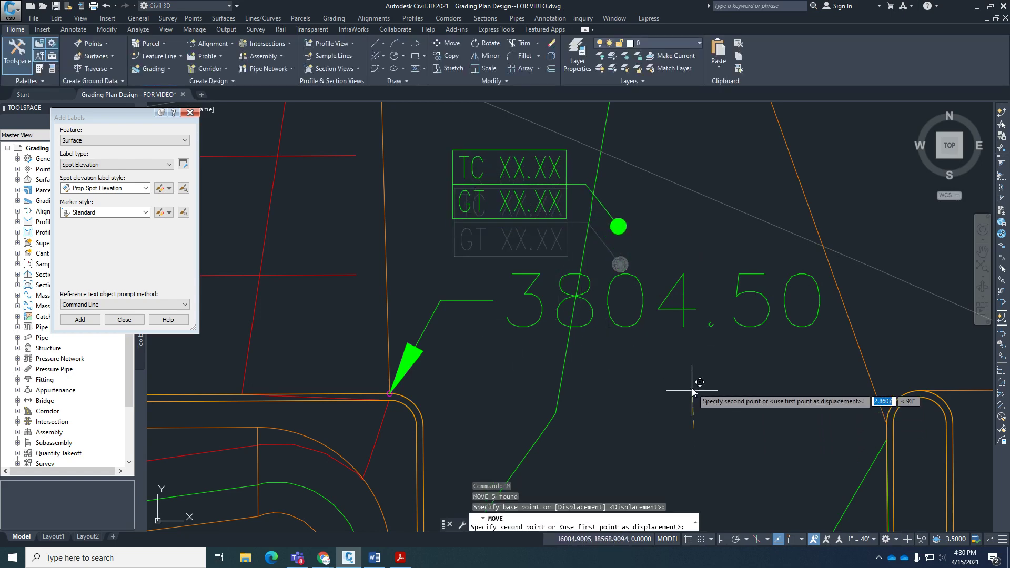
pyautogui.click(692, 390)
# Reopen the Prop Spot Elevation style and set its dragged state leader arrow head style to Dot.
pyautogui.click(169, 188)
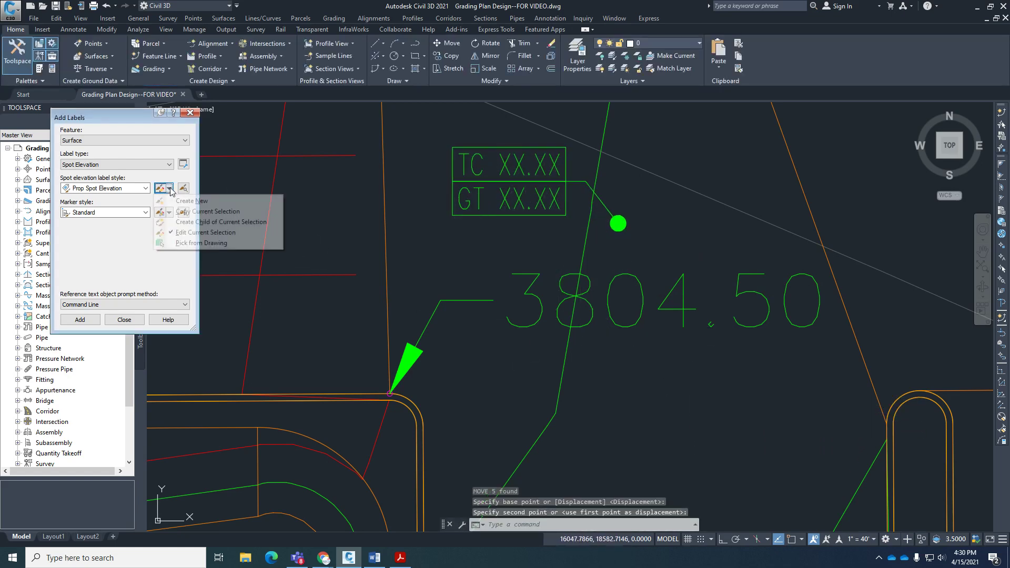
pyautogui.click(190, 232)
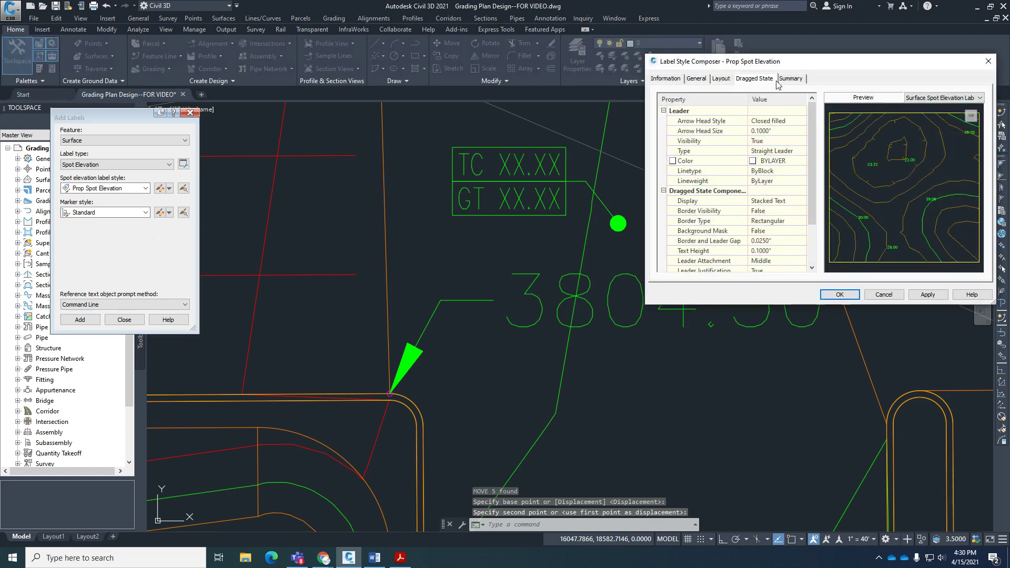
pyautogui.click(721, 78)
pyautogui.click(754, 78)
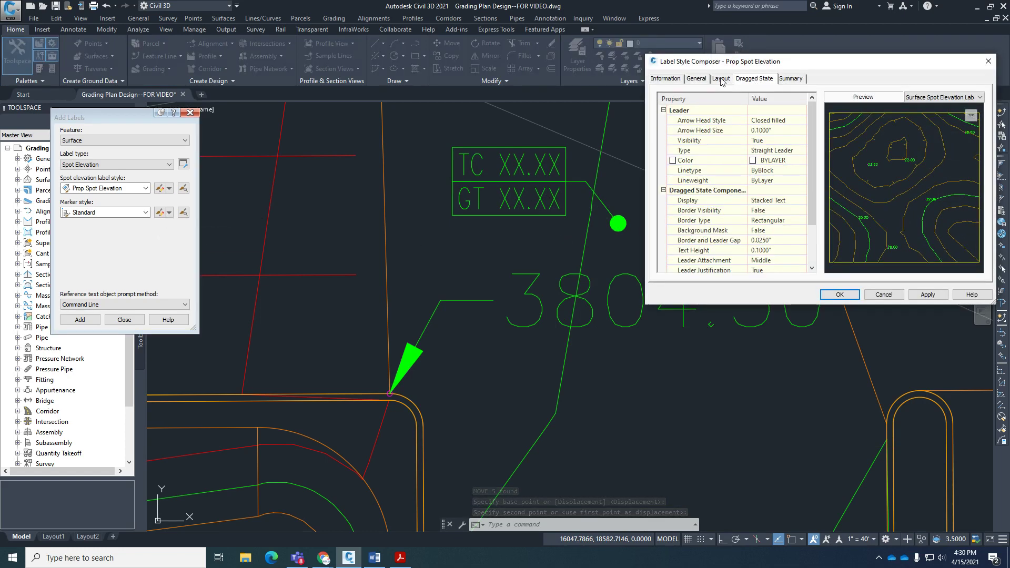
pyautogui.click(720, 78)
pyautogui.click(754, 79)
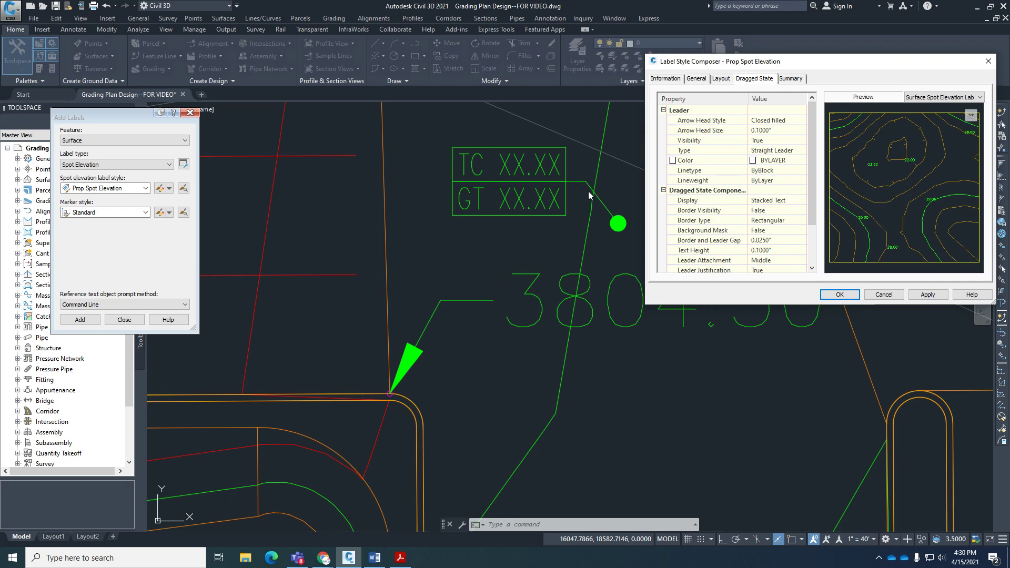
pyautogui.click(776, 121)
pyautogui.click(803, 120)
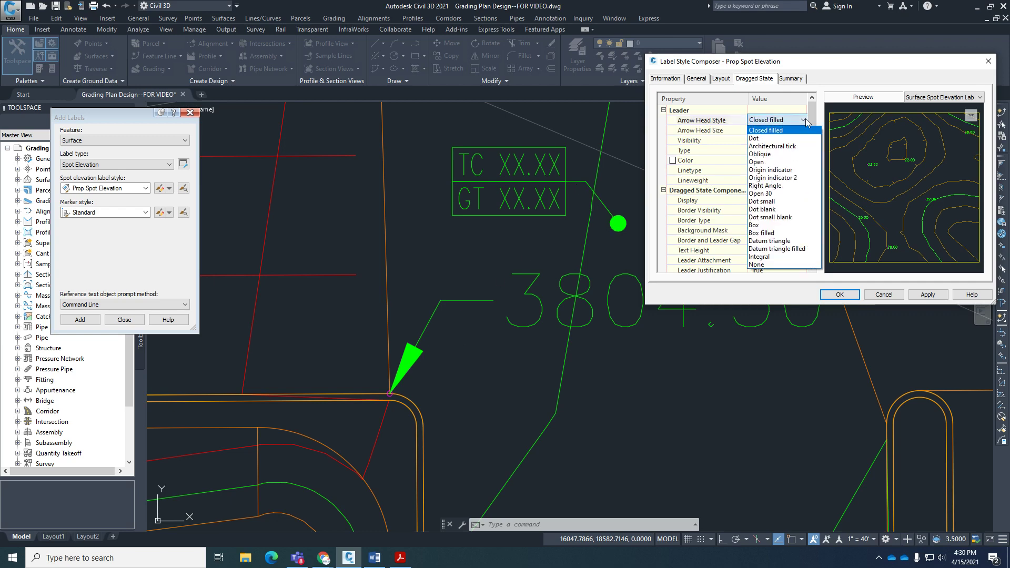
pyautogui.click(785, 138)
pyautogui.click(928, 294)
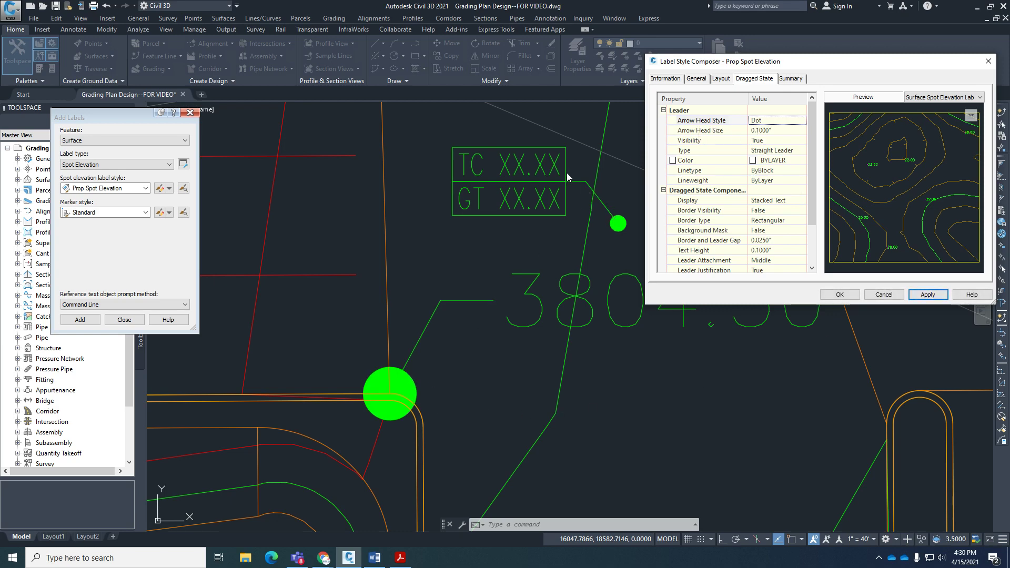
# Set the dragged state leader's arrow head size to 0.06" and apply the change.
pyautogui.click(777, 131)
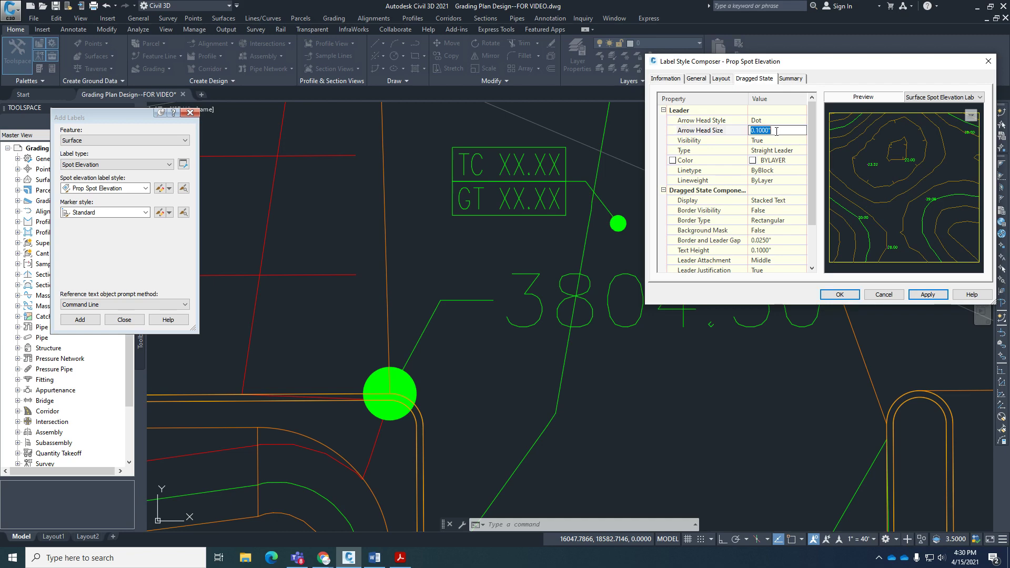
pyautogui.write('.06')
pyautogui.click(928, 295)
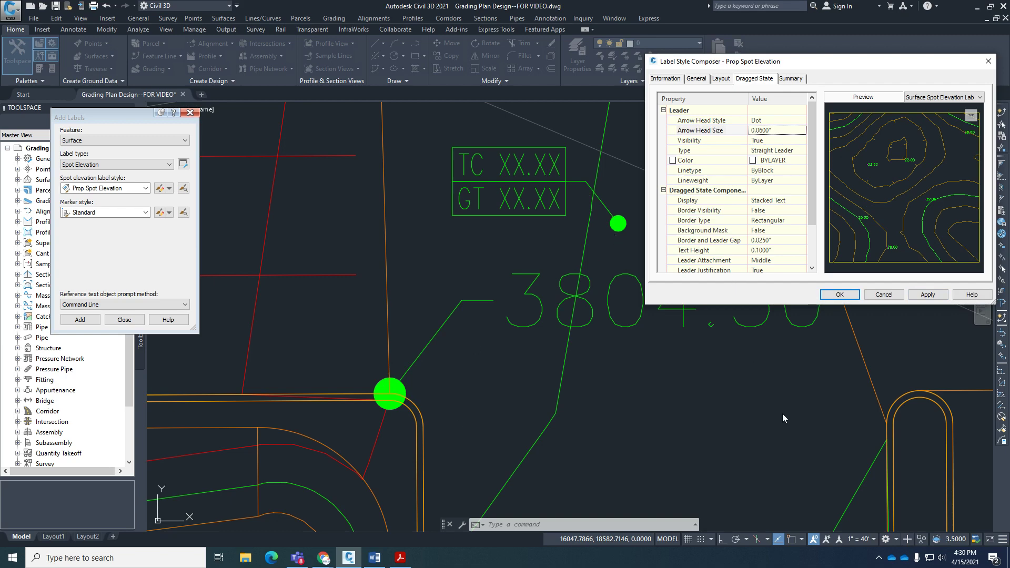
# Find and launch the Epic Pen screen annotation app.
pyautogui.click(169, 559)
pyautogui.write('epic')
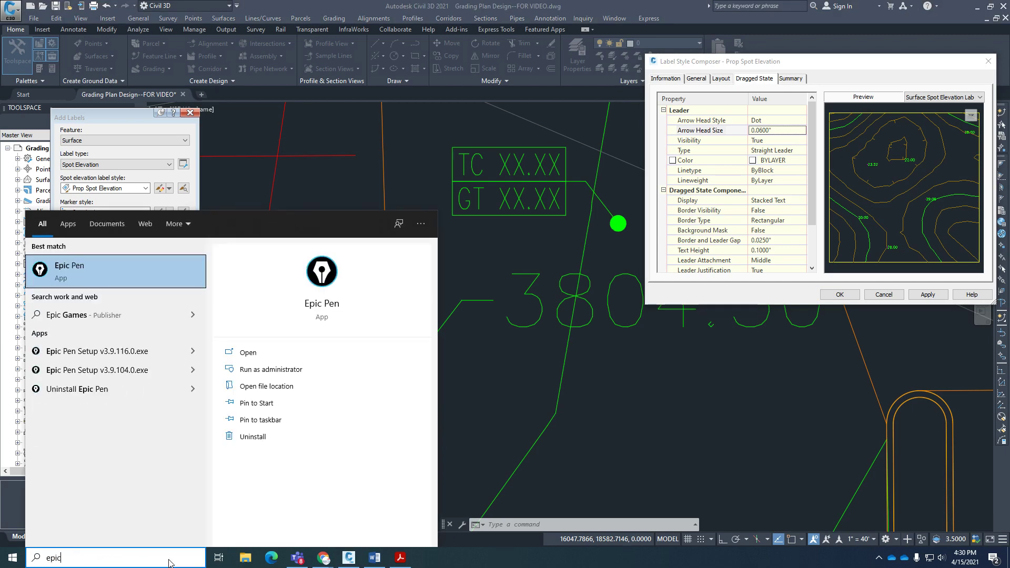
pyautogui.click(67, 269)
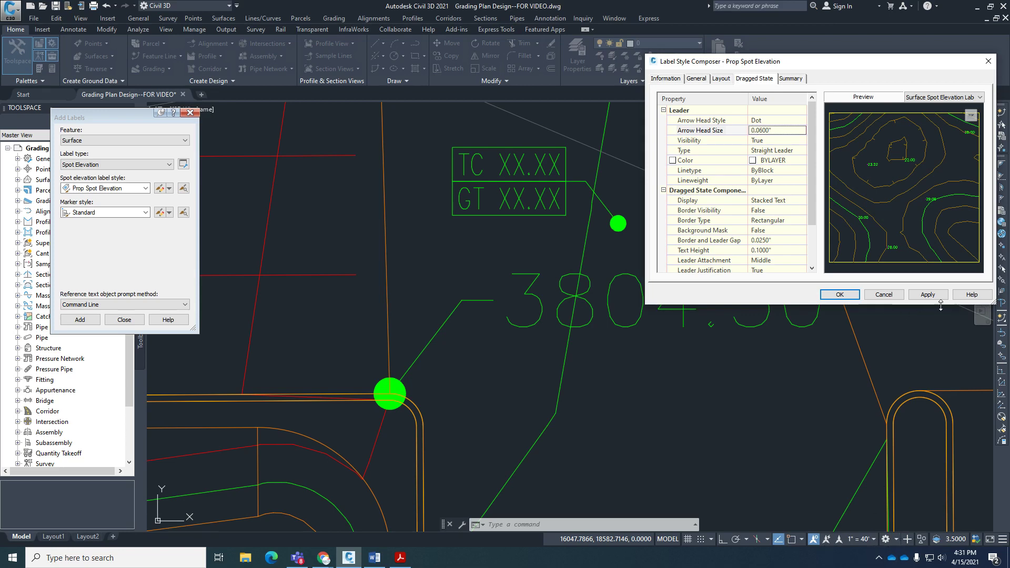
# Accept the label style changes and set the model's annotation scale to 1" = 20', checking the drawing in Layout1.
pyautogui.click(839, 294)
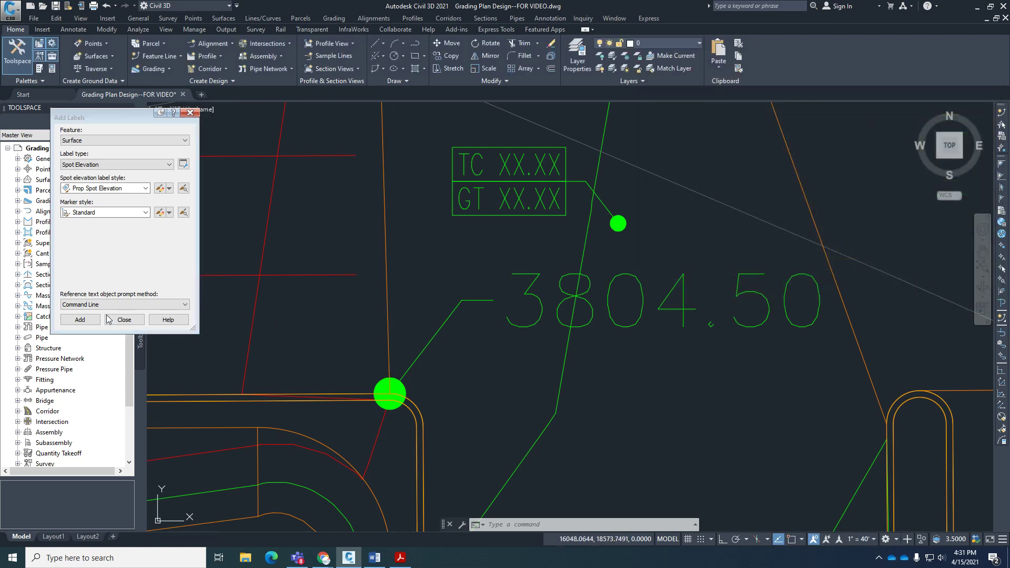
pyautogui.press('Escape')
pyautogui.press('Escape')
pyautogui.press('Escape')
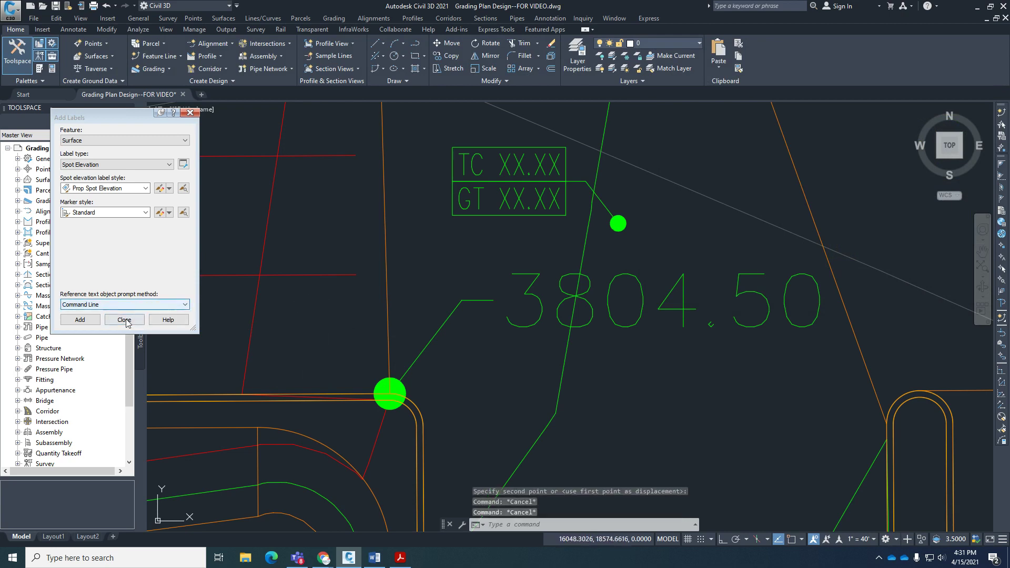
pyautogui.click(865, 540)
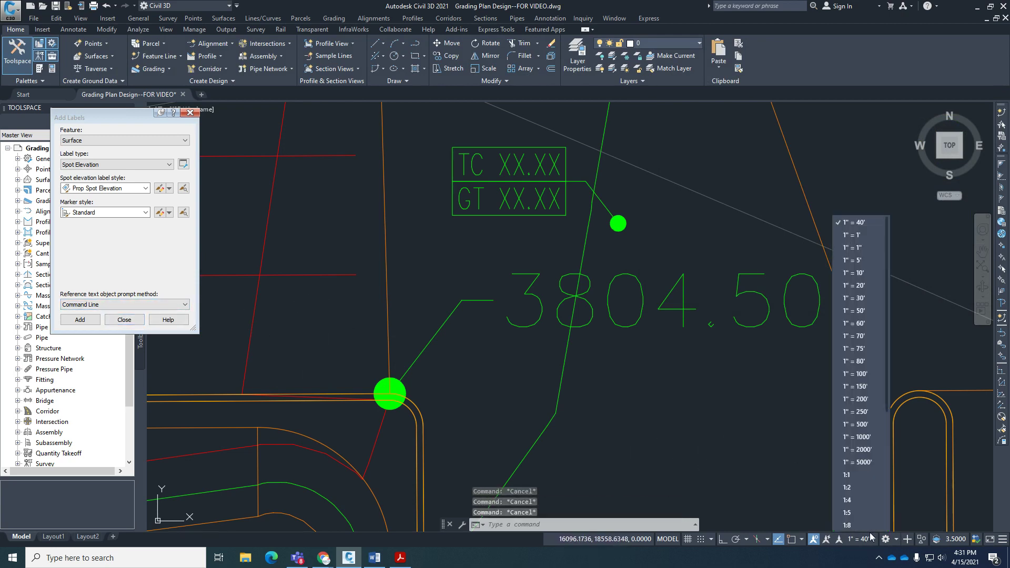
pyautogui.click(855, 285)
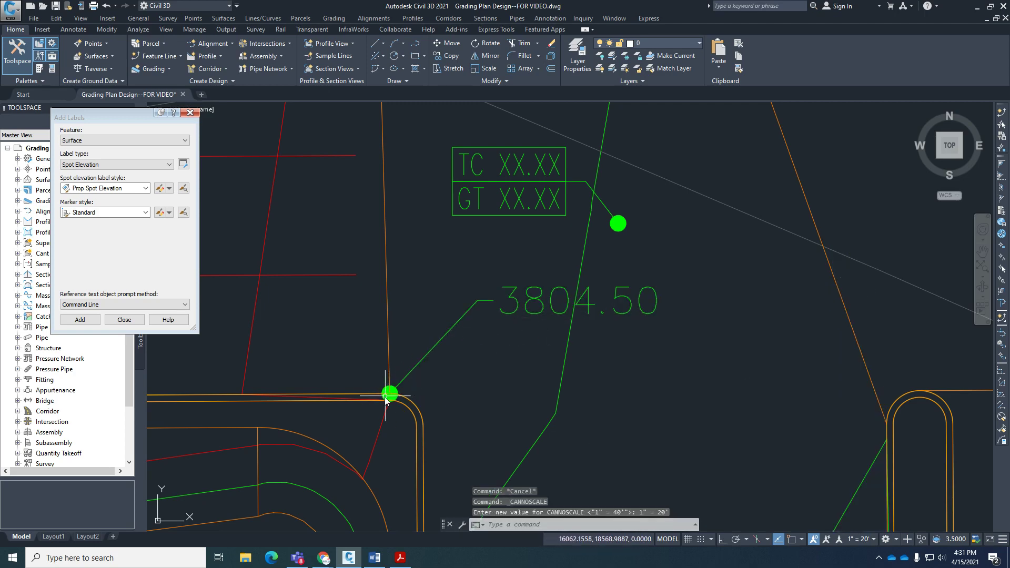
pyautogui.click(53, 537)
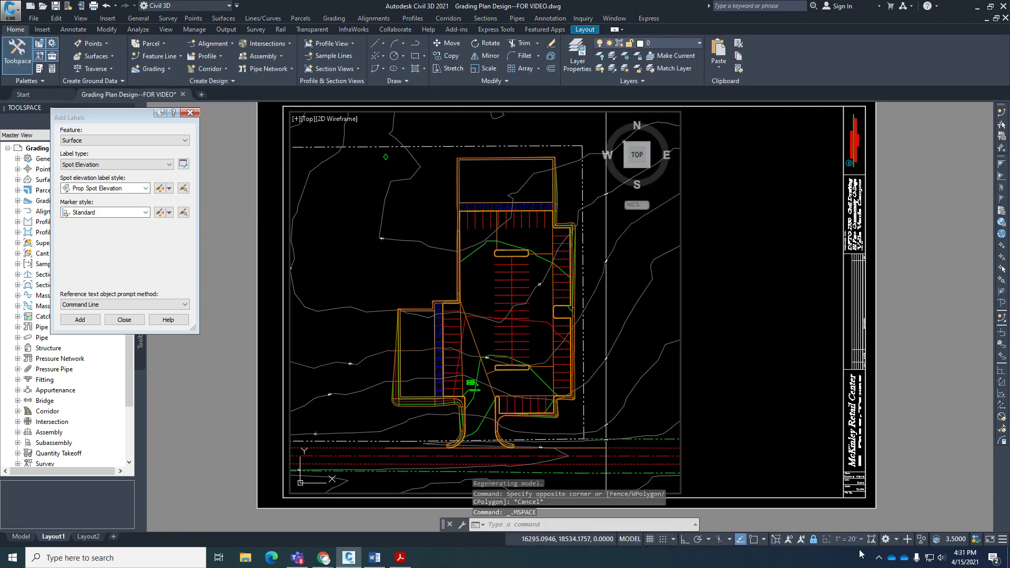
pyautogui.click(22, 537)
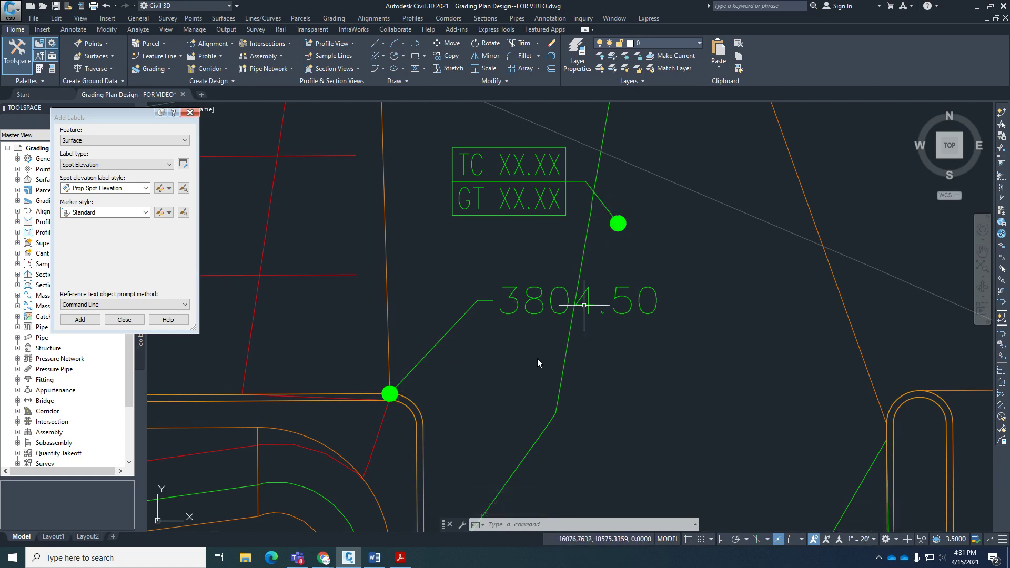
# Reopen the Prop Spot Elevation style, set its dragged state border visibility to True and apply the change.
pyautogui.click(170, 193)
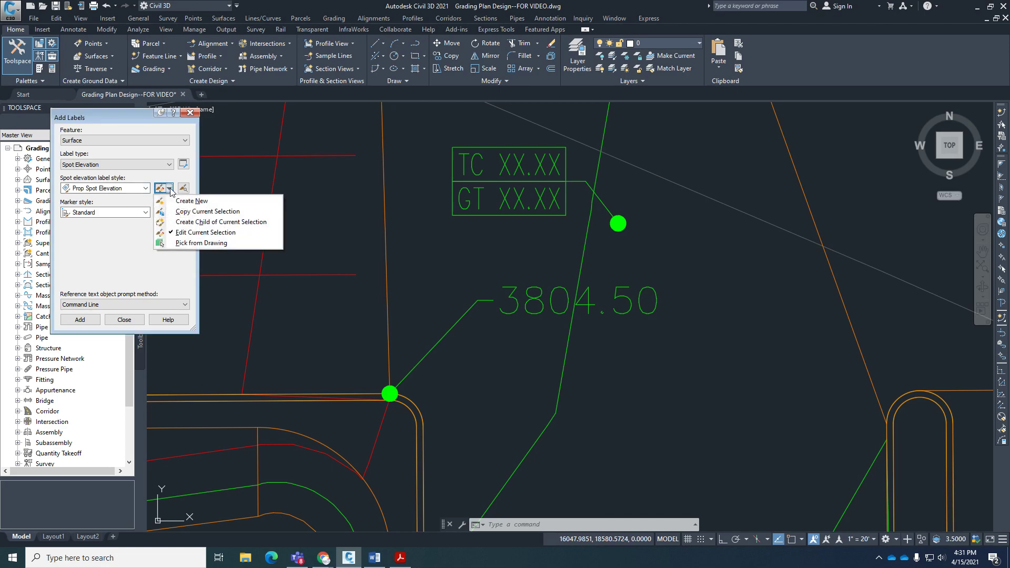
pyautogui.click(211, 232)
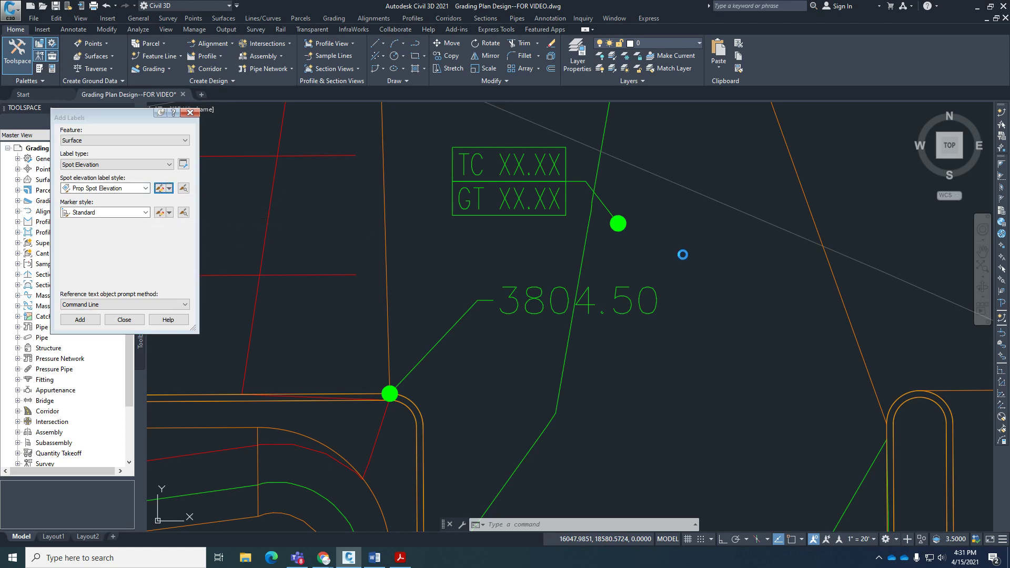
pyautogui.moveTo(816, 66); pyautogui.dragTo(839, 80)
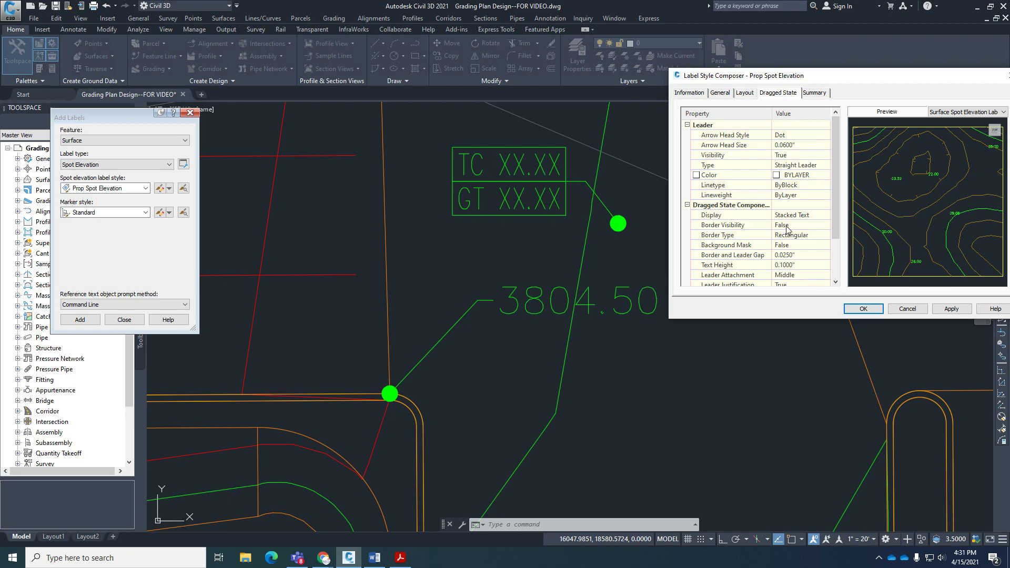
pyautogui.click(807, 225)
pyautogui.click(816, 225)
pyautogui.click(786, 245)
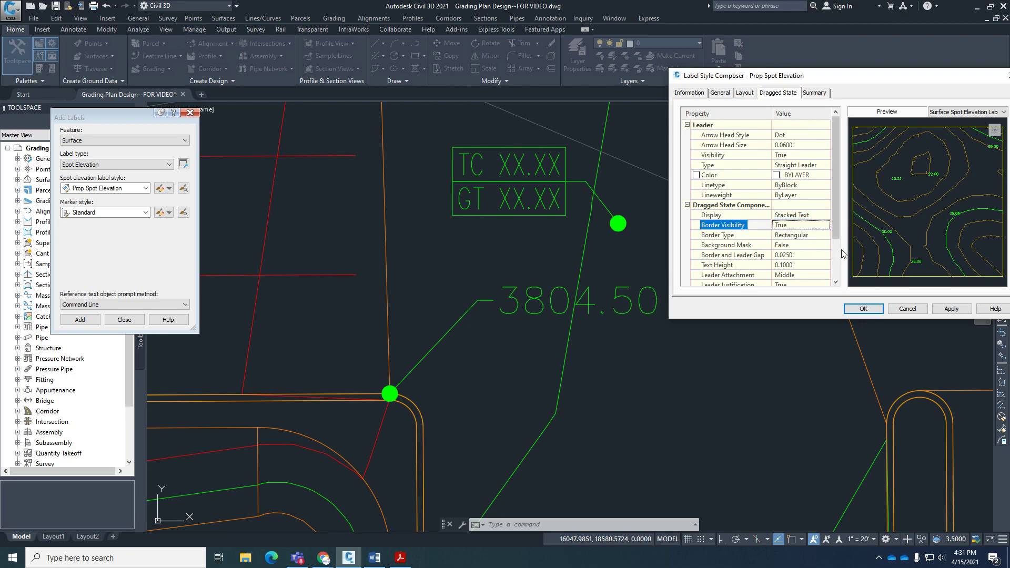
pyautogui.click(951, 309)
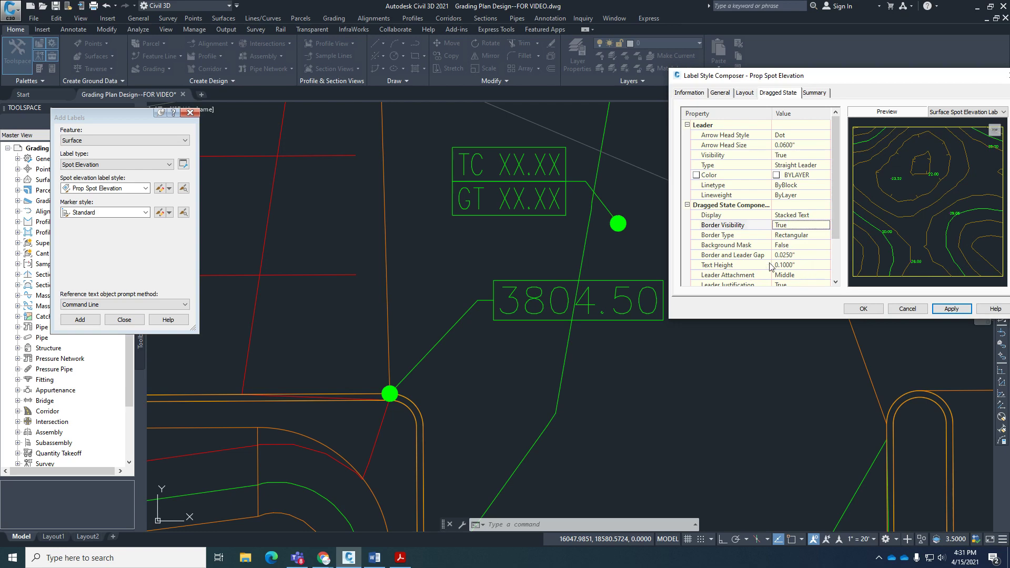
# Set the dragged state text height to 0.08" and apply the change.
pyautogui.click(797, 265)
pyautogui.write('.0')
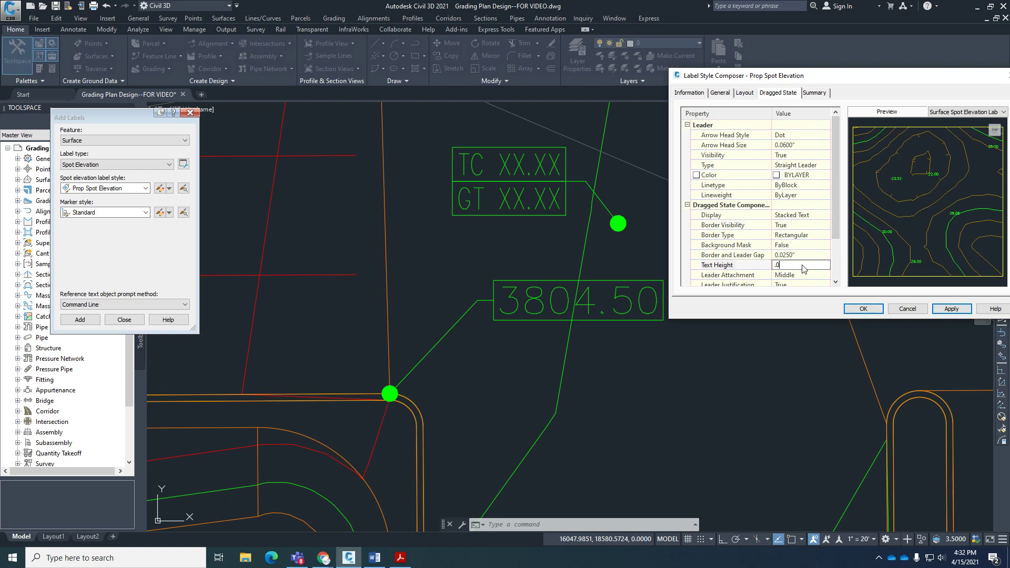
pyautogui.write('8')
pyautogui.click(952, 309)
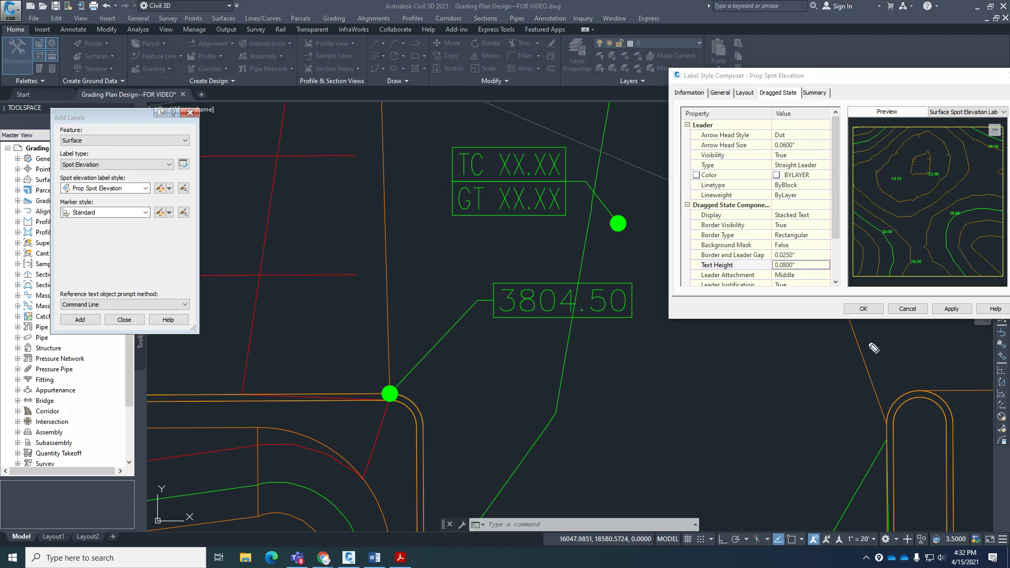
# Circle the GT XX.XX sample text and the spot elevation label with the pen for comparison, and clear the marks.
pyautogui.moveTo(558, 183)
pyautogui.mouseDown()
pyautogui.moveTo(480, 181)
pyautogui.moveTo(487, 220)
pyautogui.moveTo(568, 202)
pyautogui.moveTo(496, 184)
pyautogui.mouseUp()
pyautogui.moveTo(627, 288)
pyautogui.mouseDown()
pyautogui.moveTo(540, 274)
pyautogui.moveTo(484, 305)
pyautogui.moveTo(629, 342)
pyautogui.moveTo(624, 280)
pyautogui.mouseUp()
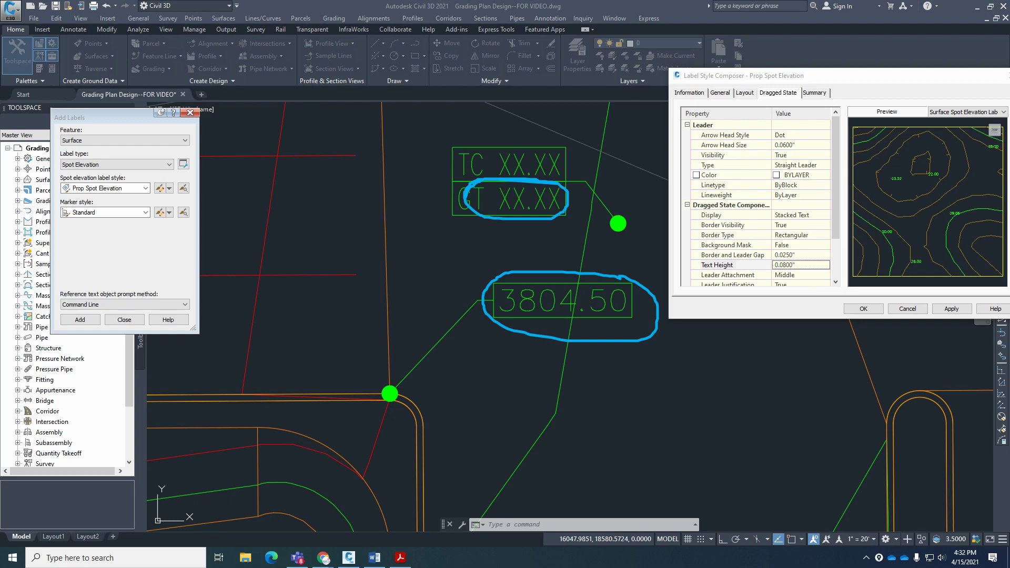
pyautogui.press('Escape')
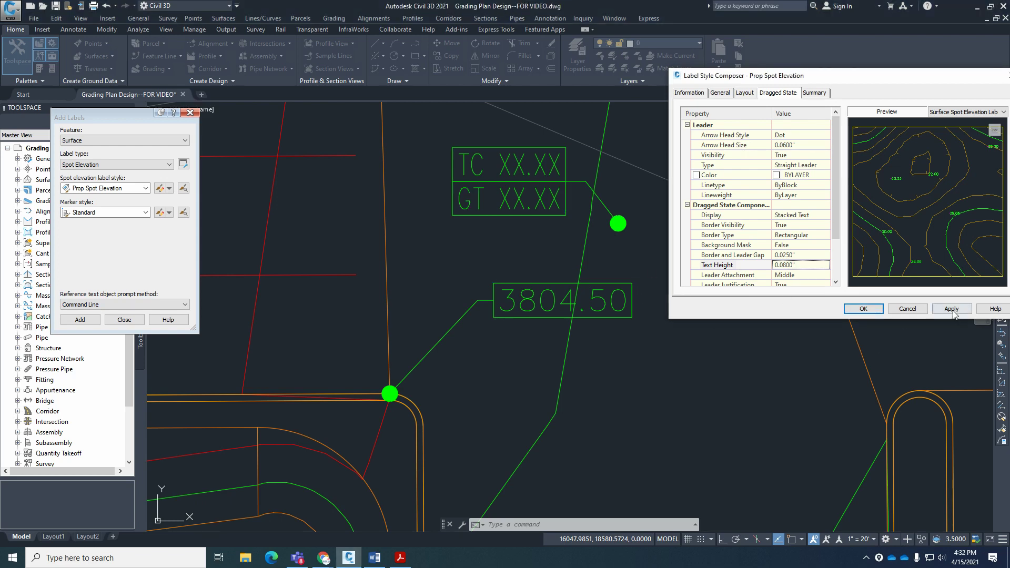
# Close the label style editor and examine the Pr-Spot-Shot text style's settings in the Text Style dialog.
pyautogui.click(863, 309)
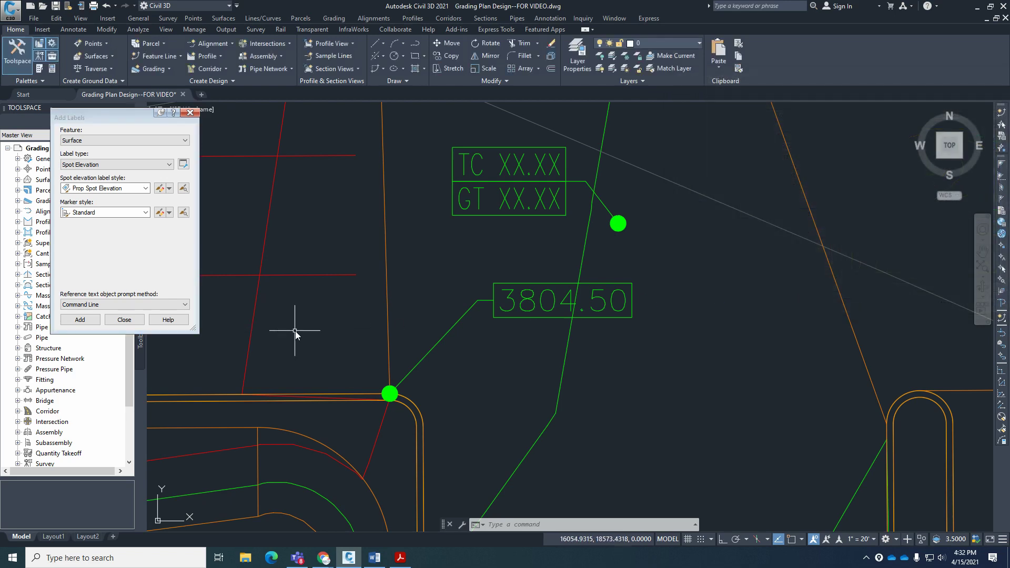
pyautogui.press('Escape')
pyautogui.press('Escape')
pyautogui.press('Escape')
pyautogui.write('s')
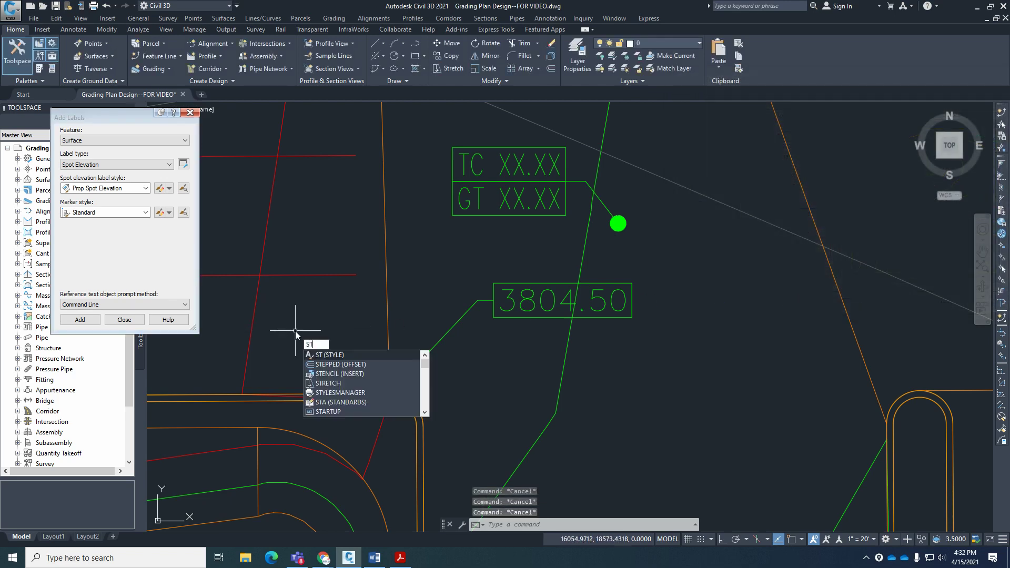
pyautogui.press('Return')
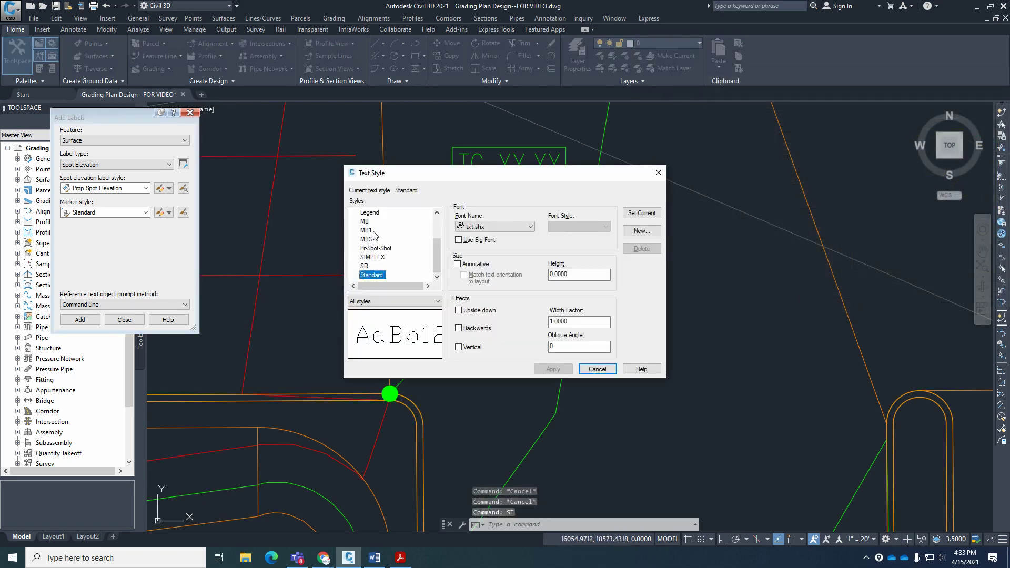
pyautogui.click(383, 249)
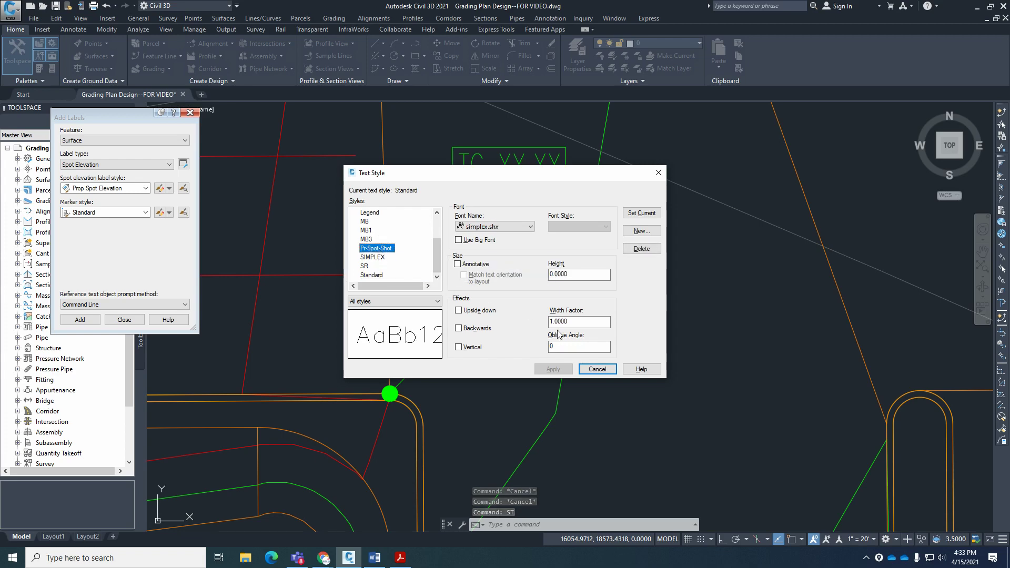
pyautogui.click(597, 369)
# Inspect the GT XX.XX sample text's properties for its text style and width factor.
pyautogui.click(540, 200)
pyautogui.click(533, 200)
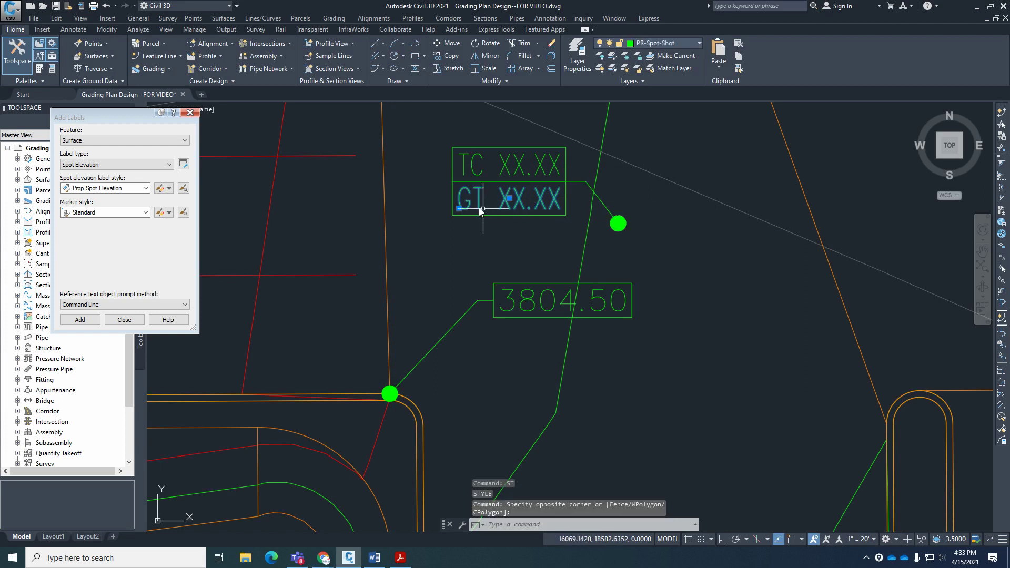
pyautogui.write('pr')
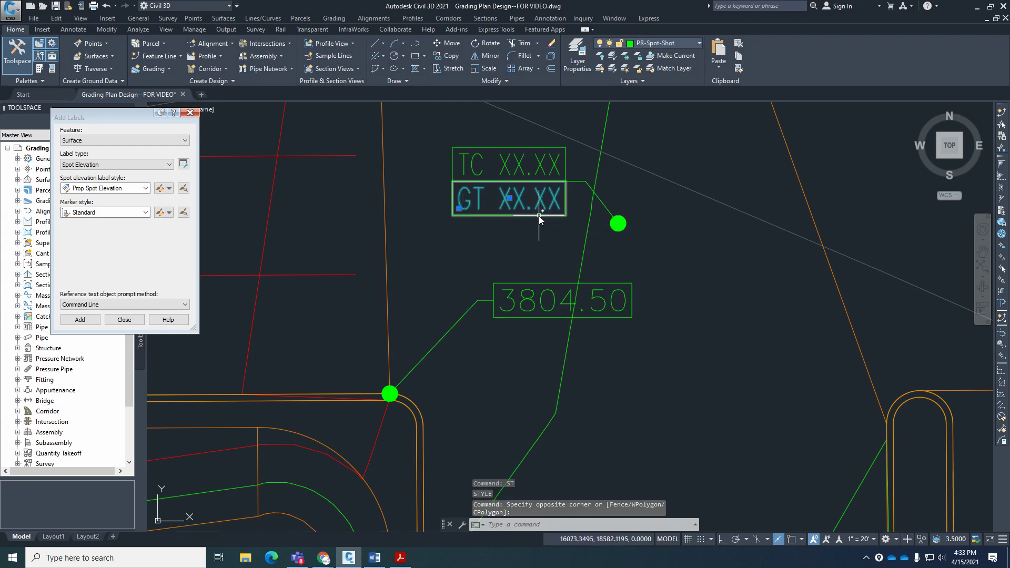
pyautogui.press('Return')
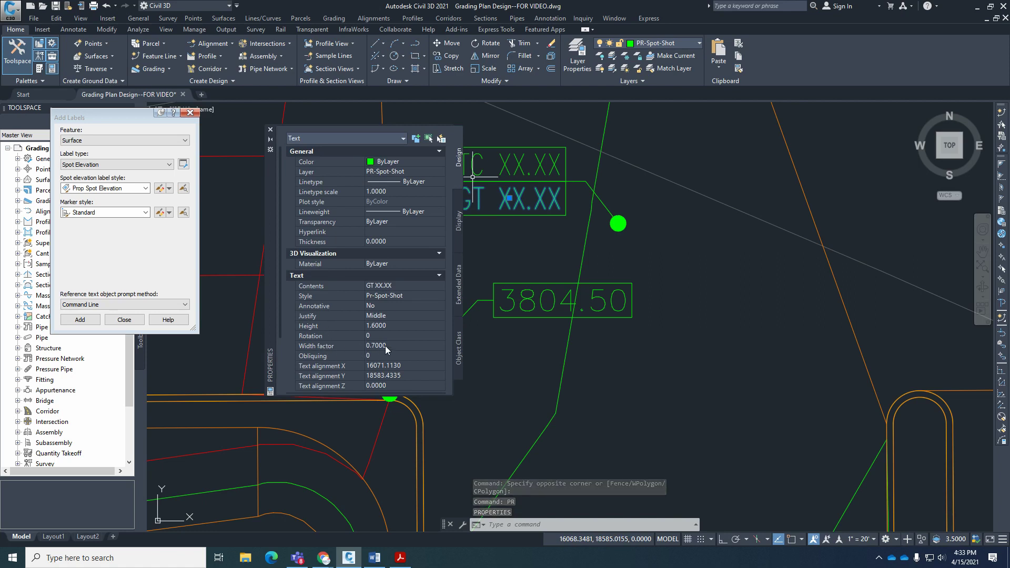
pyautogui.click(270, 130)
pyautogui.press('Escape')
pyautogui.press('Escape')
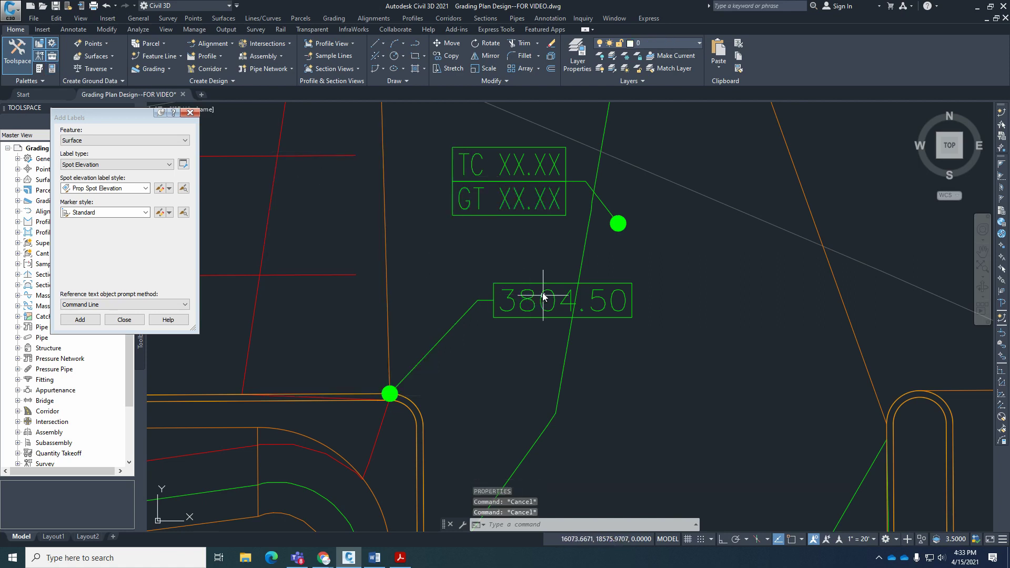
pyautogui.press('Escape')
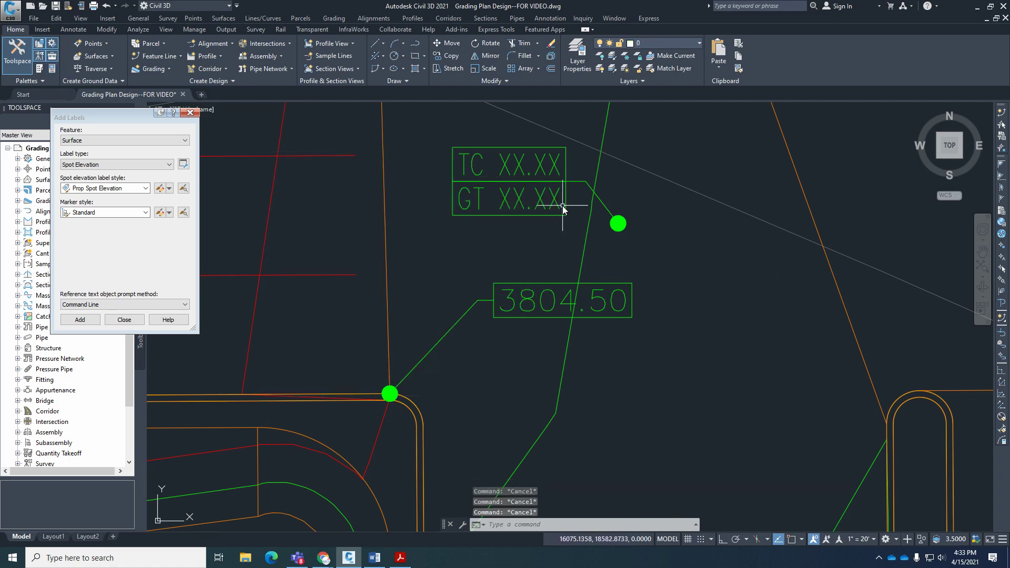
# Set the Pr-Spot-Shot text style's width factor to 0.7 and apply it.
pyautogui.write('st')
pyautogui.press('Return')
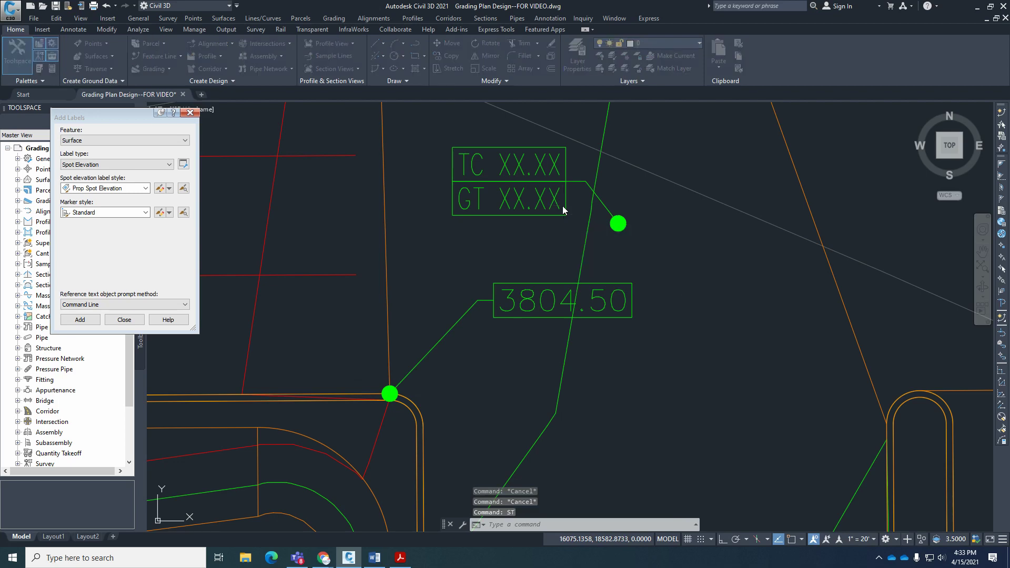
pyautogui.moveTo(421, 172); pyautogui.dragTo(696, 104)
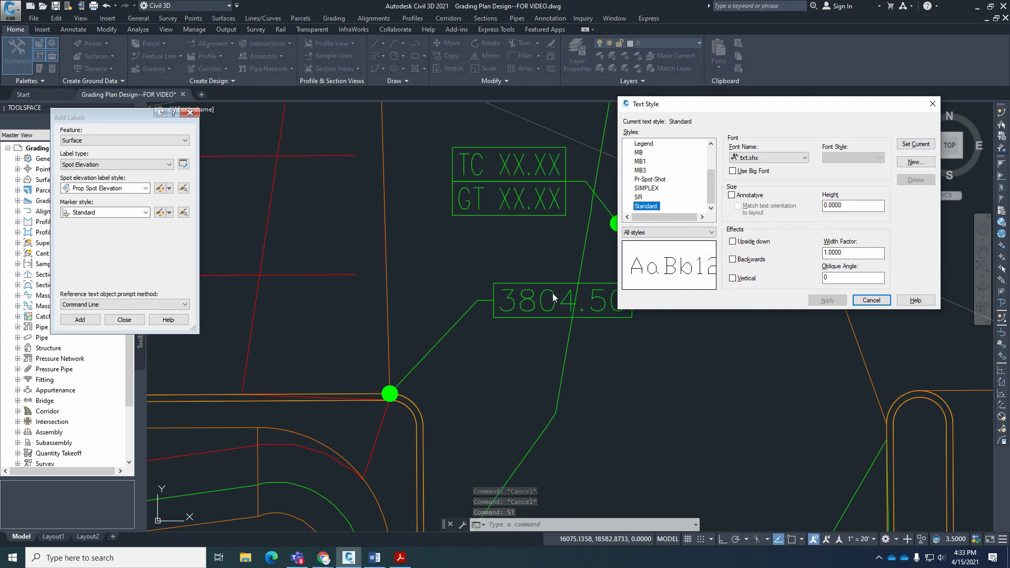
pyautogui.click(653, 180)
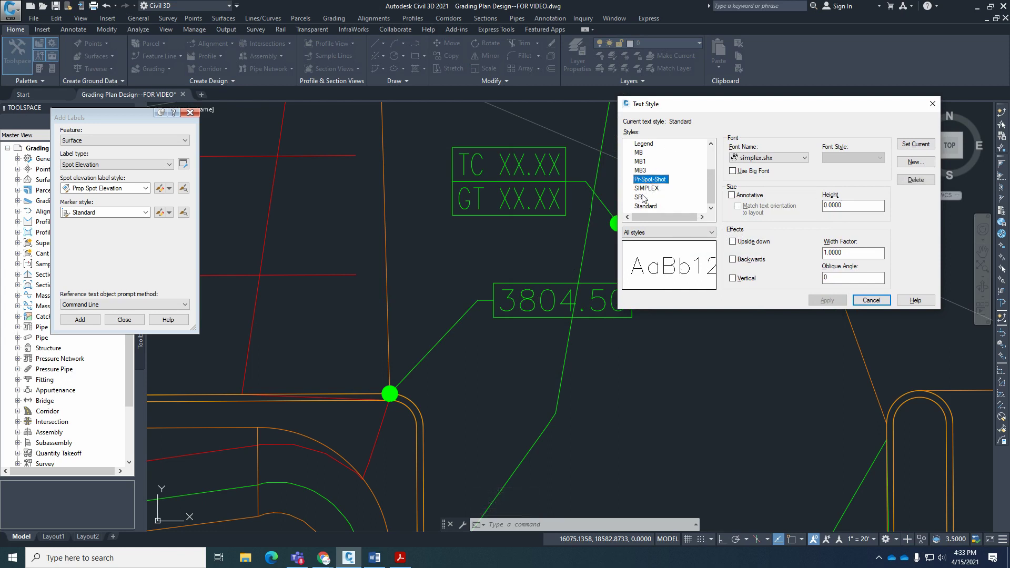
pyautogui.doubleClick(832, 253)
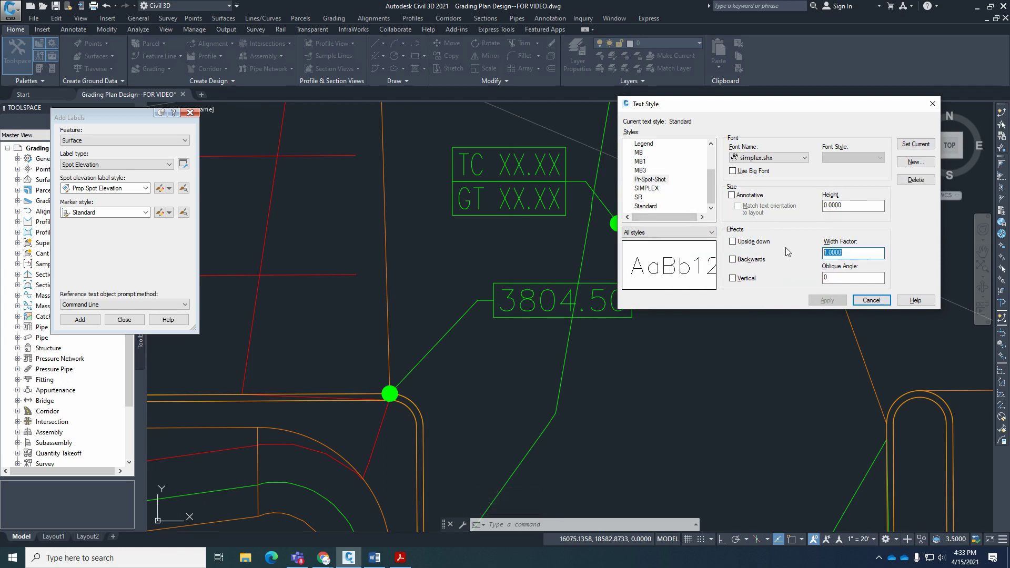
pyautogui.write('.7')
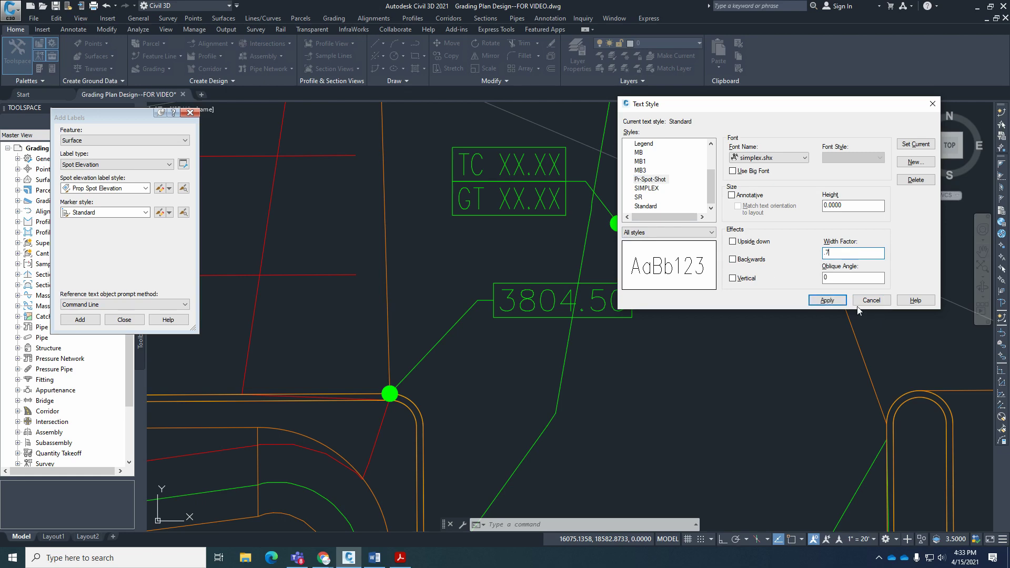
pyautogui.click(827, 301)
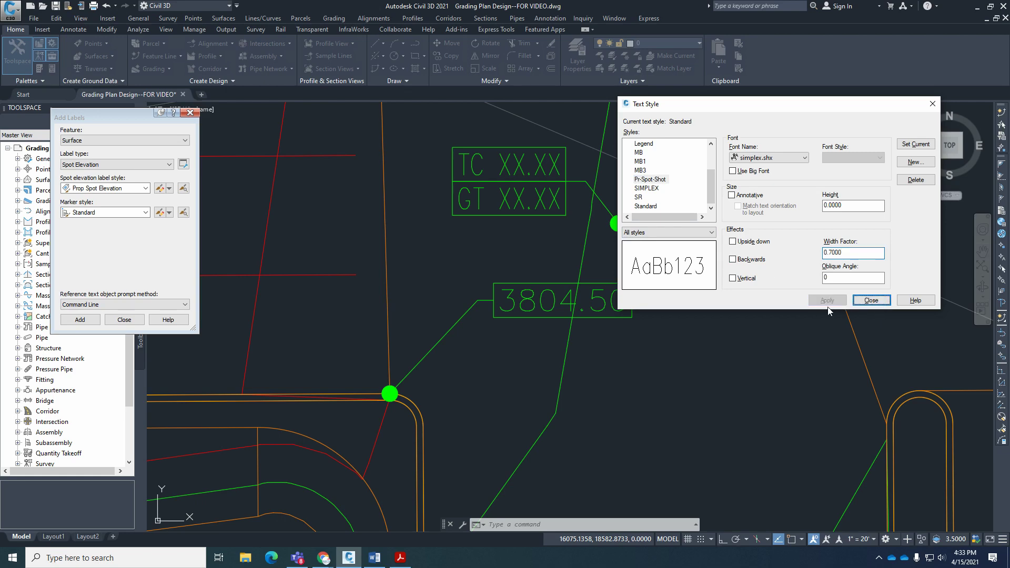
pyautogui.click(871, 300)
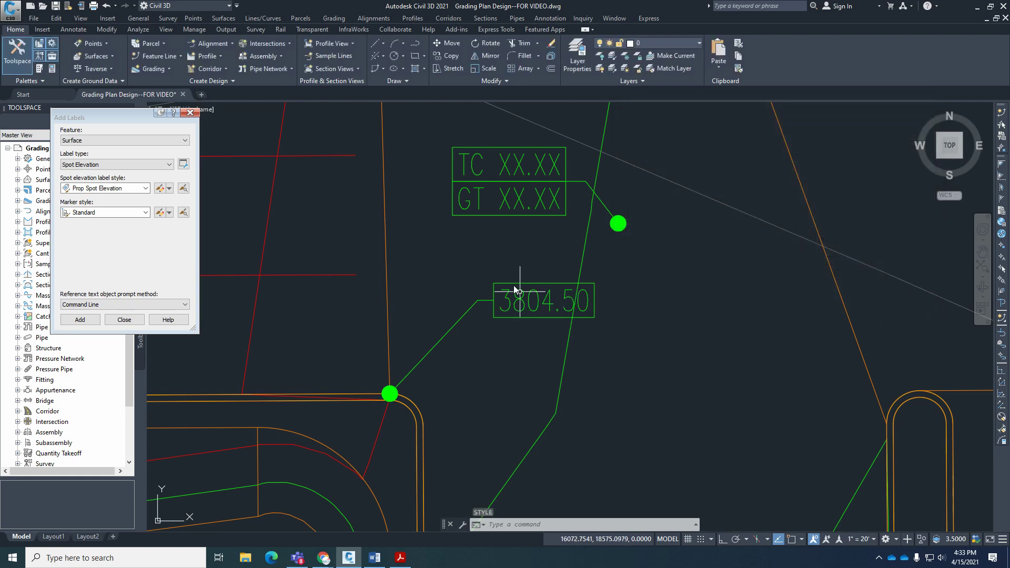
pyautogui.scroll(2, 489, 243)
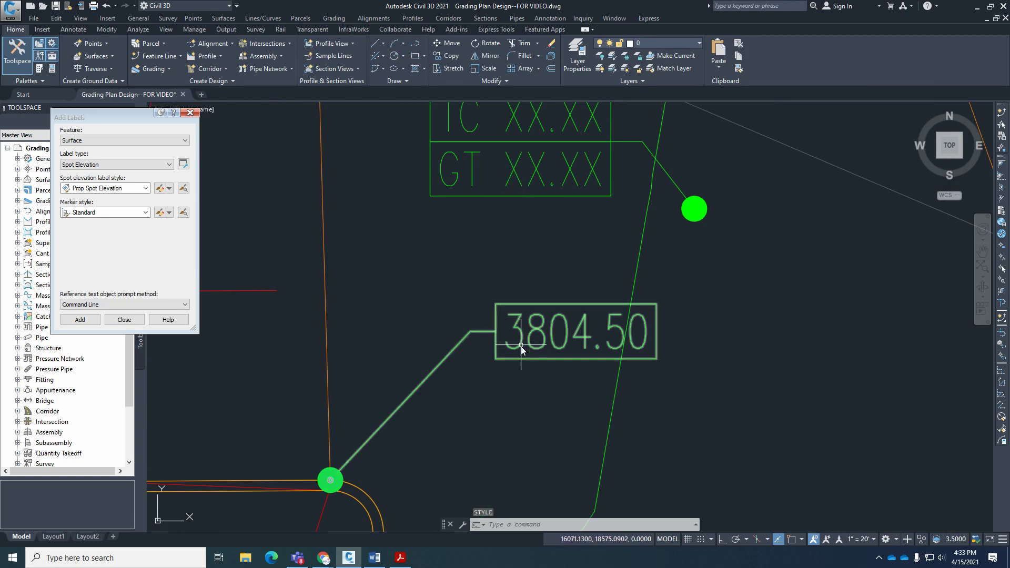
pyautogui.scroll(-2, 674, 411)
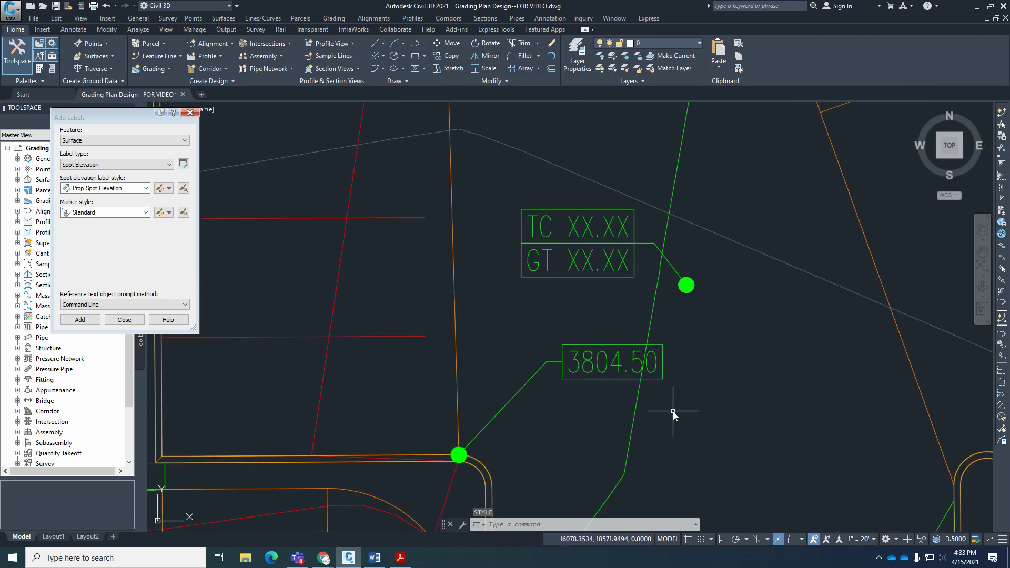
# Add the prefix "GT" before the Surface Elevation text in the Prop Spot Elevation label style and apply it.
pyautogui.click(169, 190)
pyautogui.click(221, 230)
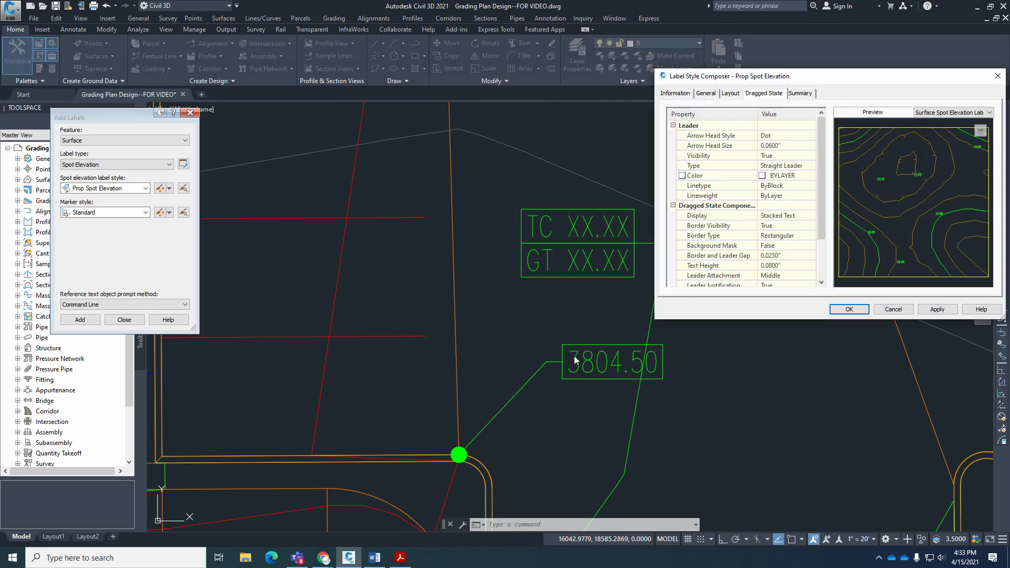
pyautogui.click(730, 93)
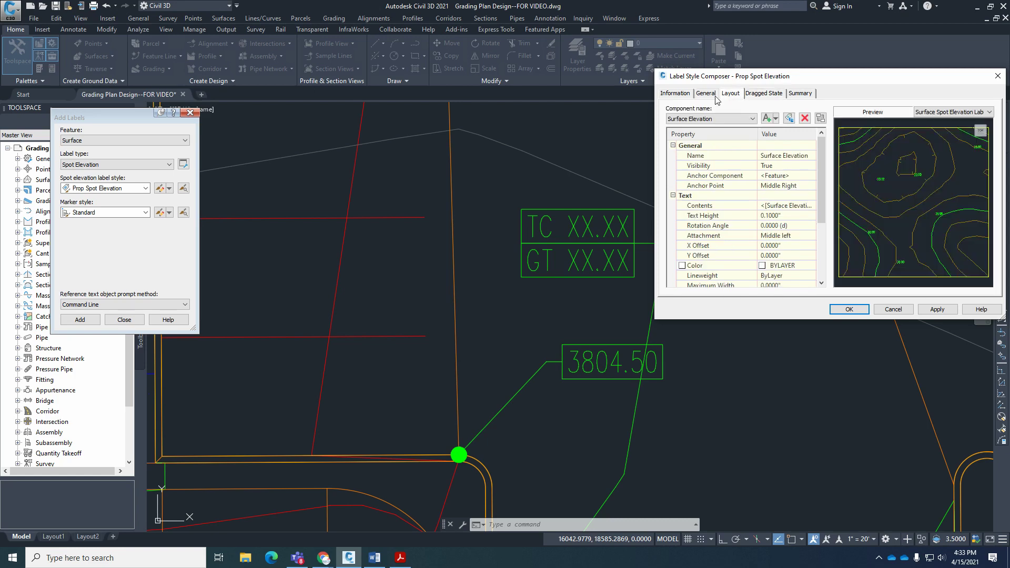
pyautogui.click(708, 97)
pyautogui.click(730, 98)
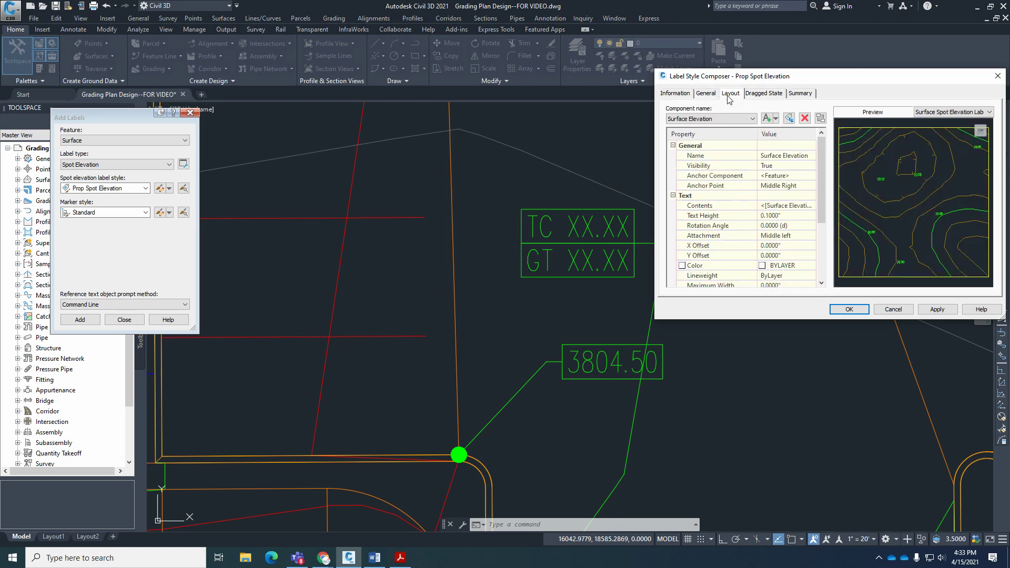
pyautogui.click(740, 208)
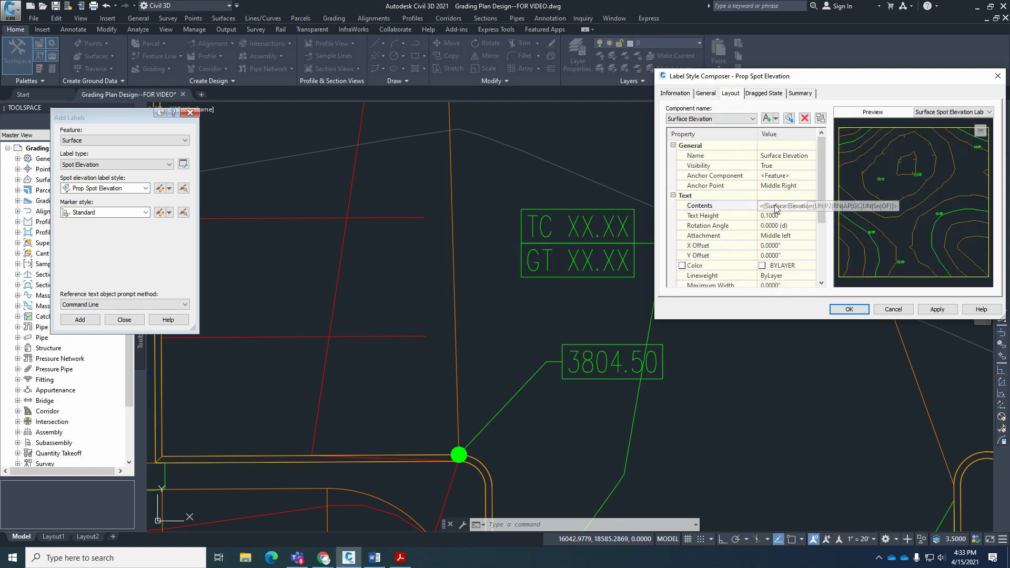
pyautogui.click(810, 206)
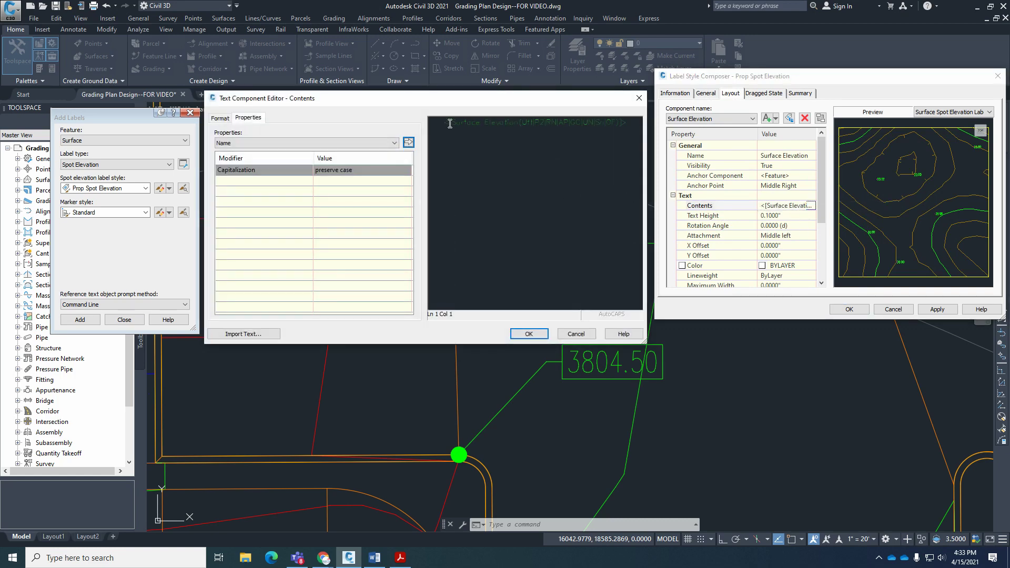
pyautogui.click(503, 122)
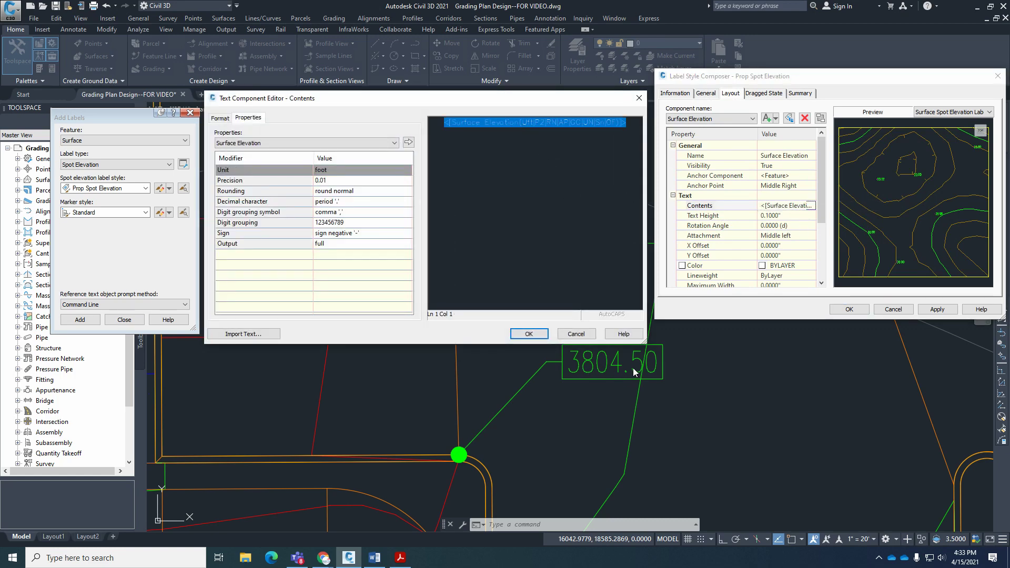
pyautogui.click(447, 125)
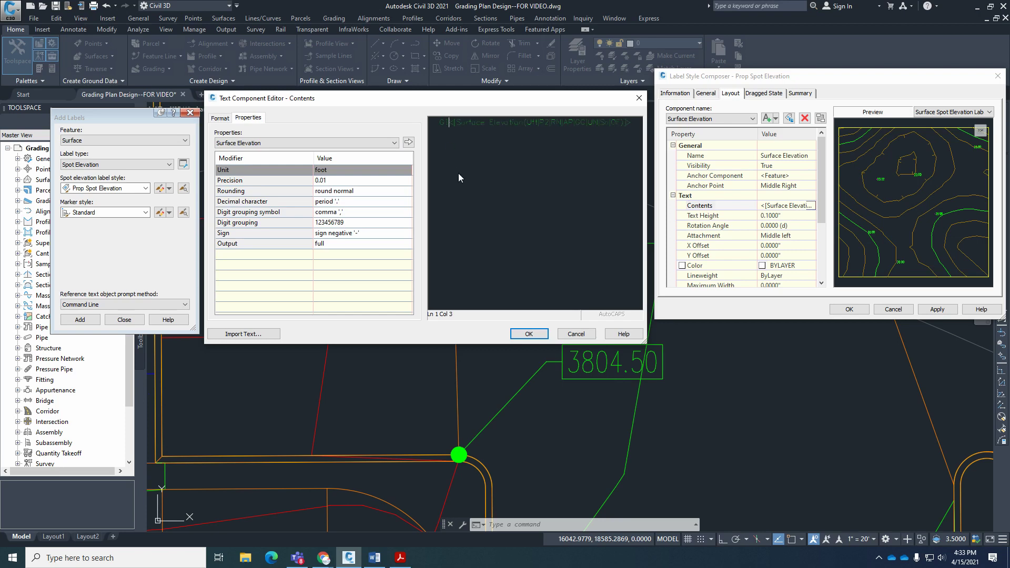
pyautogui.write('GT')
pyautogui.click(528, 333)
pyautogui.click(937, 309)
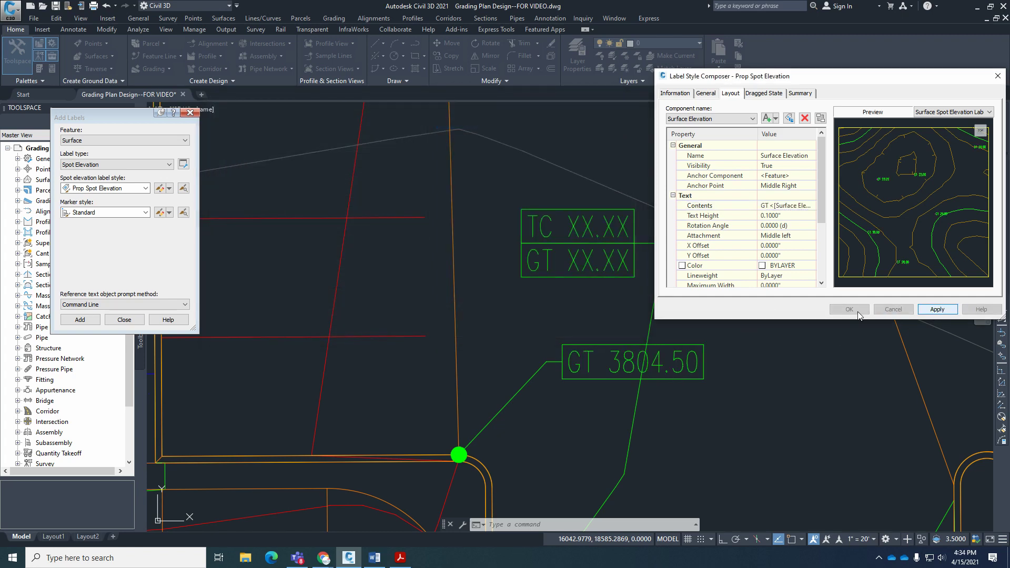
pyautogui.click(848, 310)
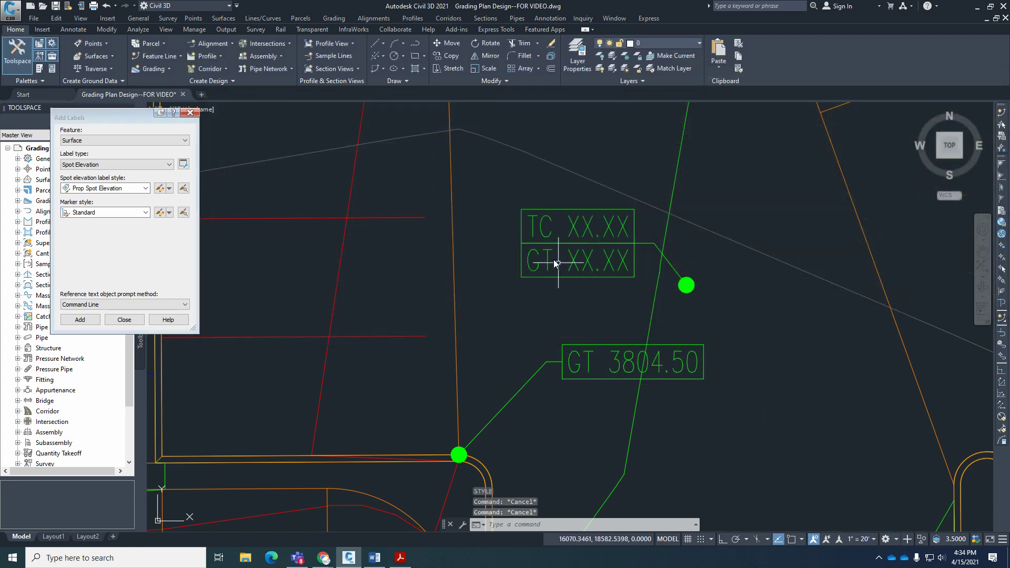
# Mark the sample GT XX.XX digits and the matching digits of the GT spot elevation label with the pen for comparison, and clear the marks.
pyautogui.scroll(2, 554, 259)
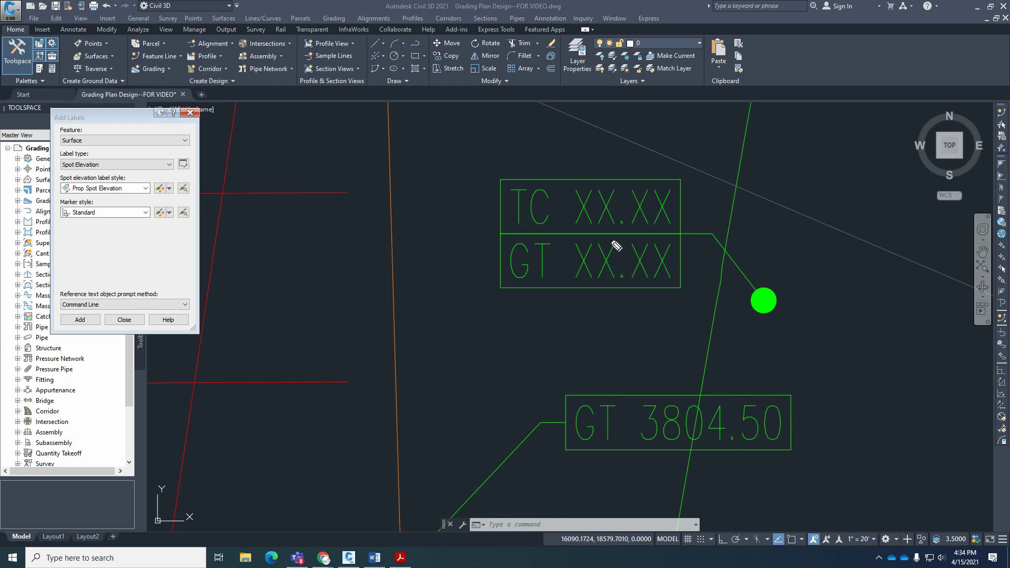
pyautogui.moveTo(617, 245)
pyautogui.mouseDown()
pyautogui.moveTo(571, 269)
pyautogui.moveTo(602, 291)
pyautogui.moveTo(616, 261)
pyautogui.moveTo(611, 243)
pyautogui.moveTo(644, 248)
pyautogui.moveTo(643, 280)
pyautogui.moveTo(666, 256)
pyautogui.mouseUp()
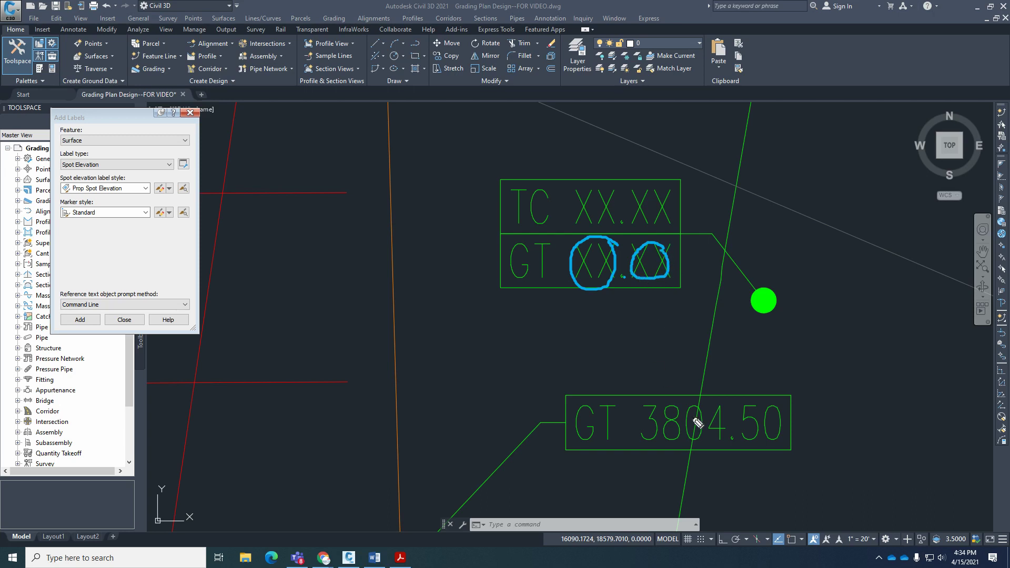
pyautogui.moveTo(719, 407)
pyautogui.mouseDown()
pyautogui.moveTo(679, 395)
pyautogui.moveTo(643, 413)
pyautogui.moveTo(674, 452)
pyautogui.moveTo(712, 440)
pyautogui.moveTo(717, 406)
pyautogui.mouseUp()
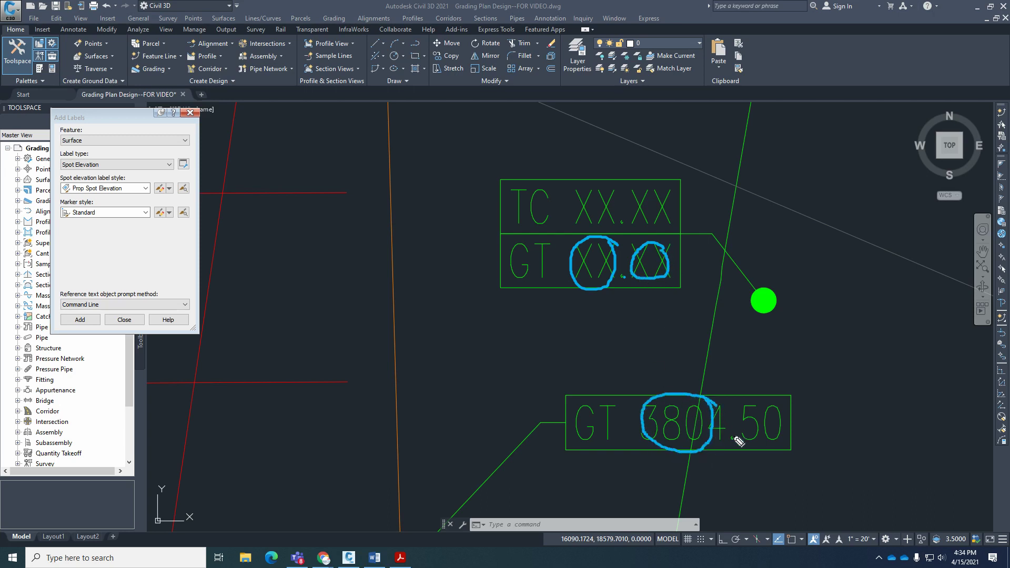
pyautogui.moveTo(736, 441)
pyautogui.mouseDown()
pyautogui.moveTo(771, 452)
pyautogui.moveTo(767, 412)
pyautogui.mouseUp()
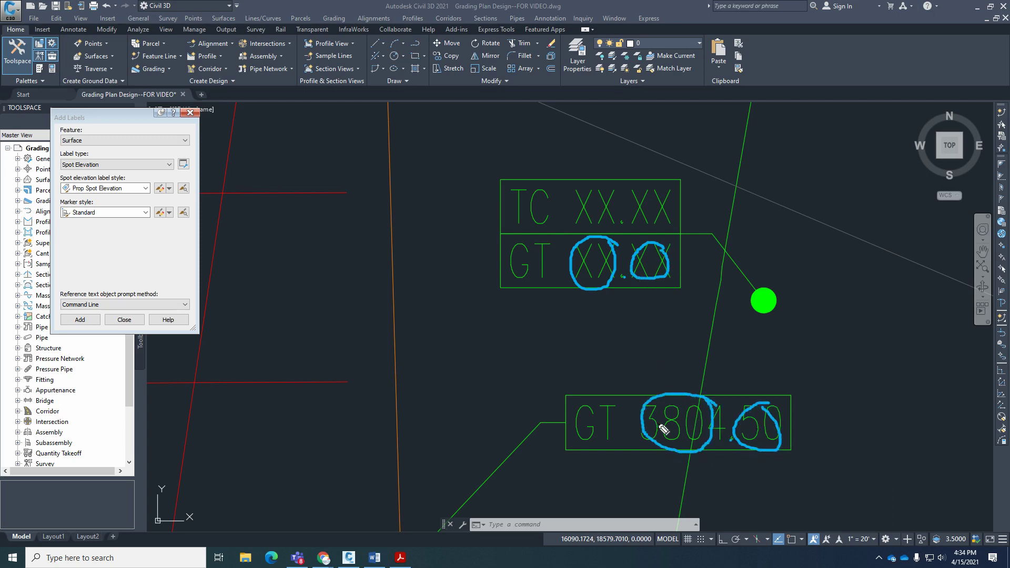
pyautogui.moveTo(643, 379); pyautogui.dragTo(687, 467)
pyautogui.moveTo(684, 375); pyautogui.dragTo(648, 459)
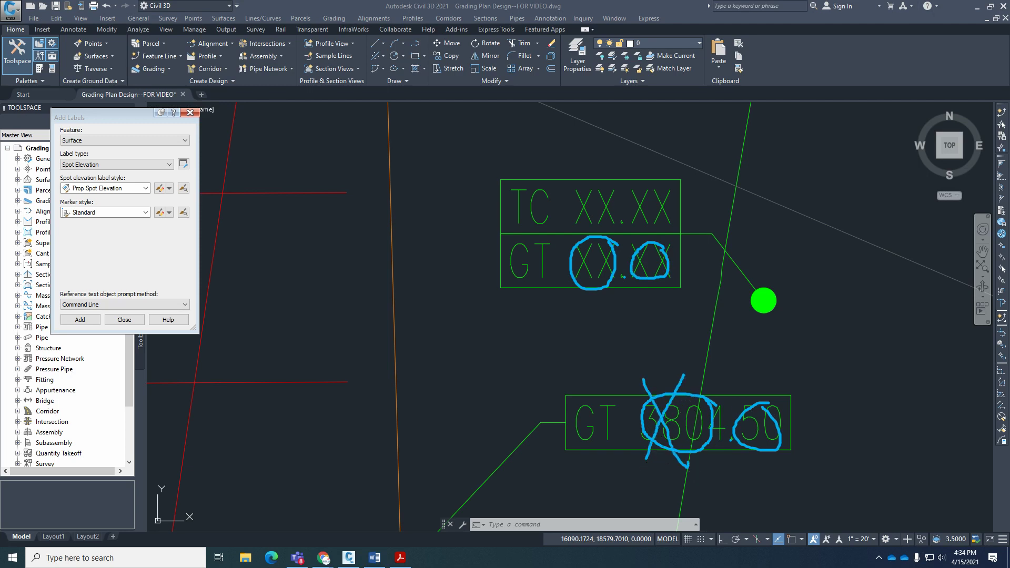
pyautogui.press('Escape')
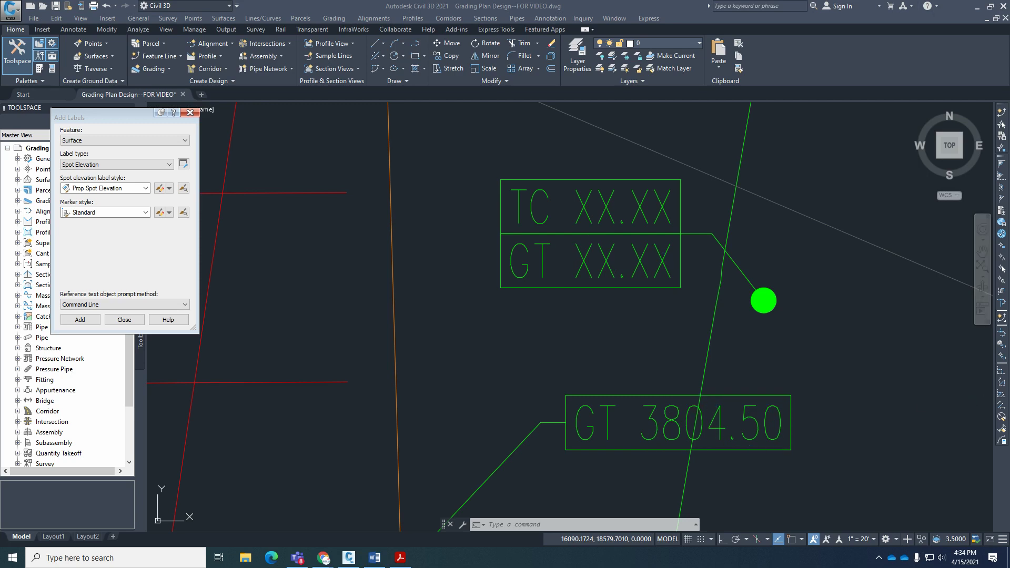
pyautogui.moveTo(684, 388)
pyautogui.mouseDown()
pyautogui.moveTo(682, 452)
pyautogui.moveTo(795, 448)
pyautogui.moveTo(794, 393)
pyautogui.moveTo(661, 389)
pyautogui.mouseUp()
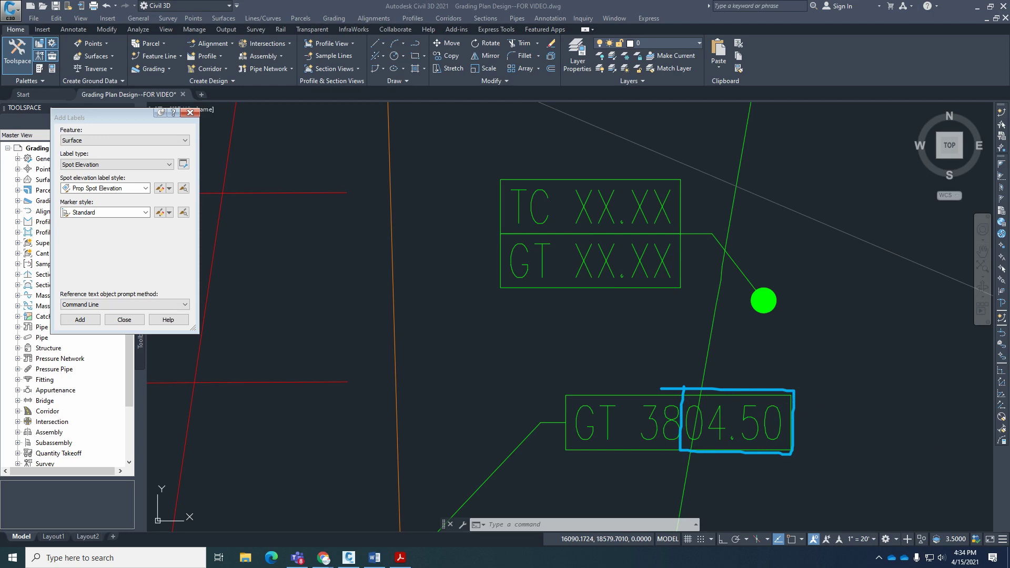
pyautogui.press('Escape')
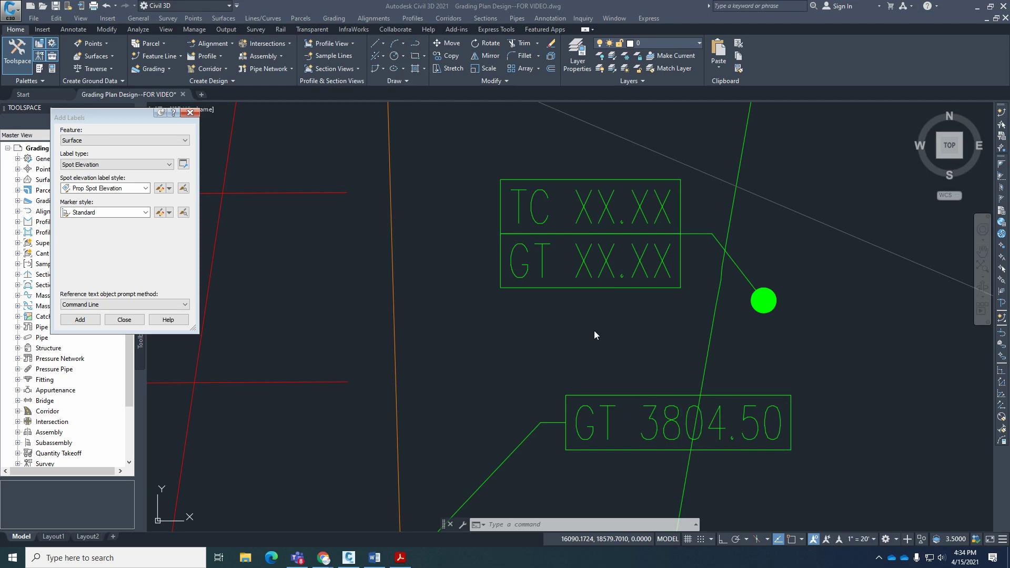
pyautogui.scroll(-8, 595, 350)
pyautogui.scroll(3, 648, 364)
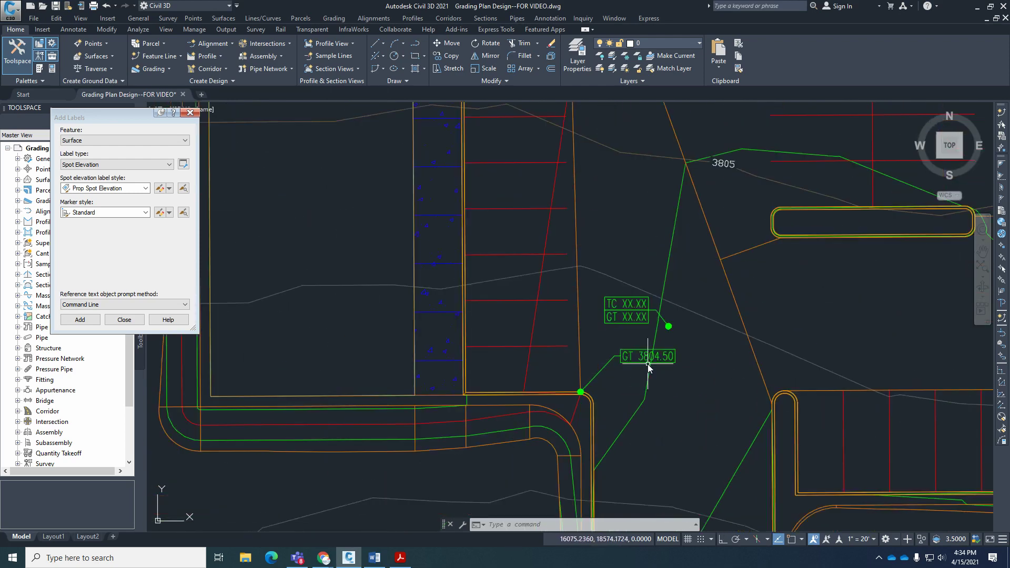
pyautogui.moveTo(648, 364)
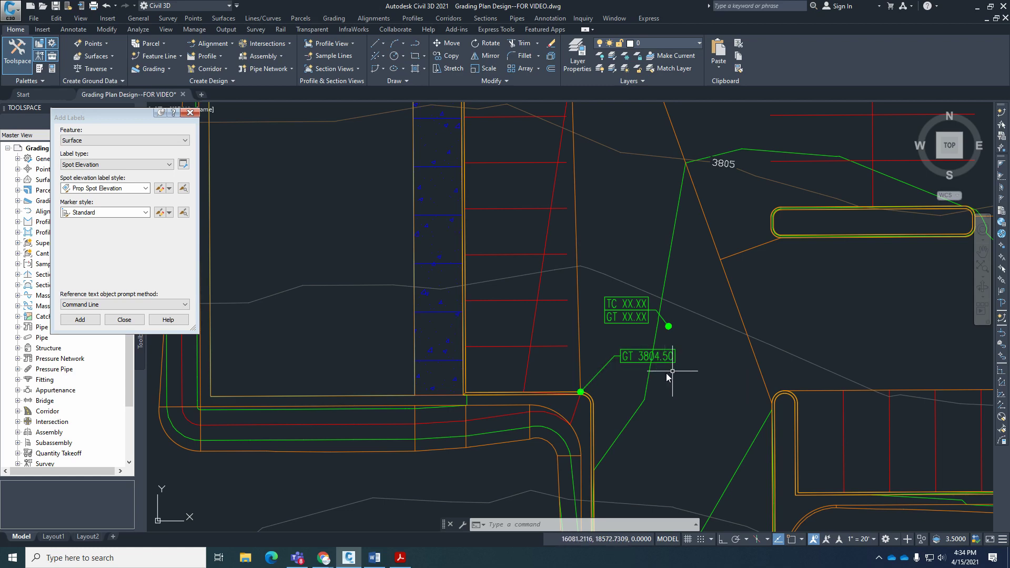
pyautogui.scroll(6, 666, 373)
pyautogui.moveTo(617, 362)
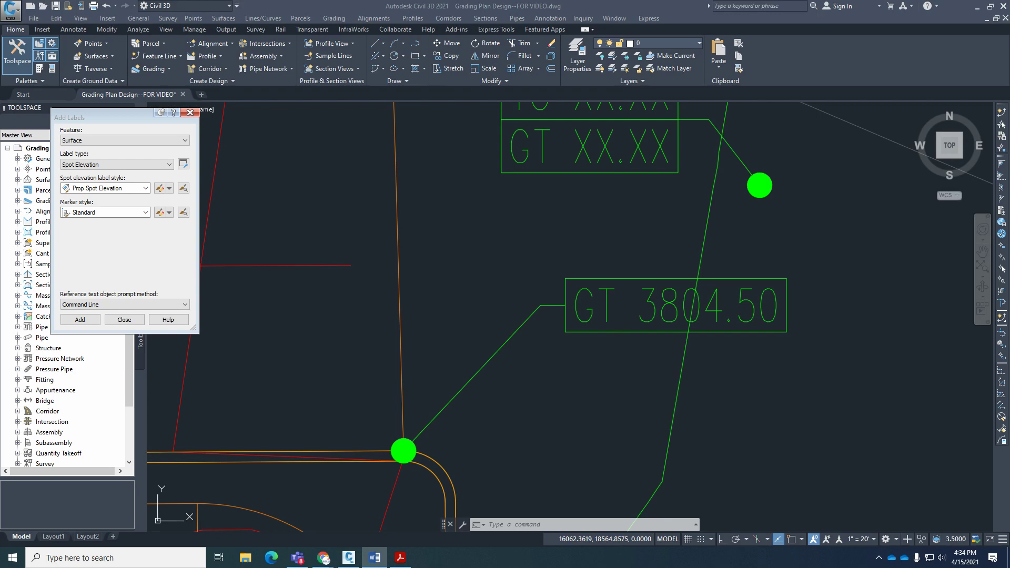
# Switch to the Spot Elevations CODING document in Word, examine its GT and TC label expressions and component settings, and return to the drawing.
pyautogui.hotkey('alt', 'Tab')
pyautogui.moveTo(717, 37); pyautogui.dragTo(507, 38)
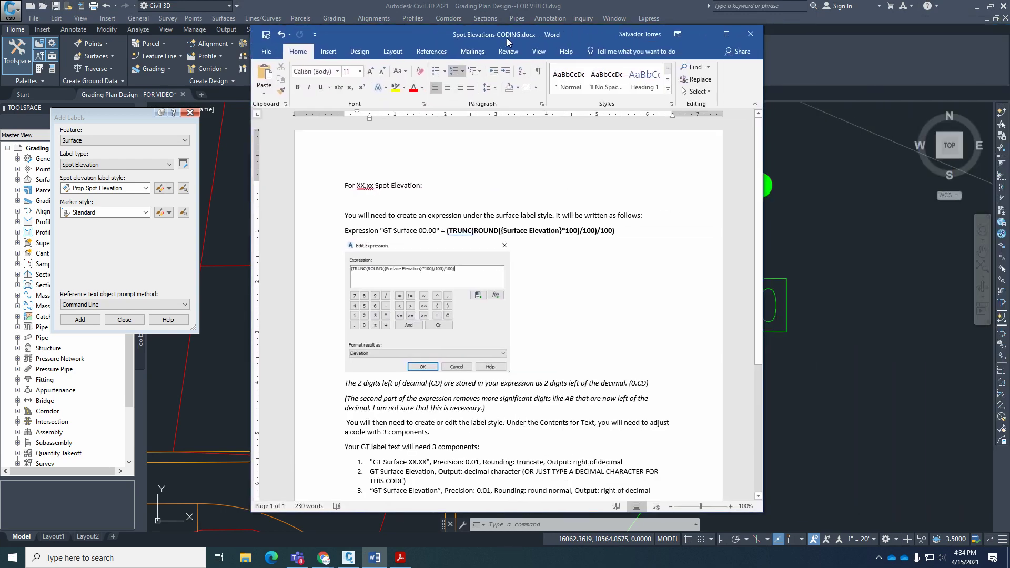
pyautogui.scroll(-2, 640, 213)
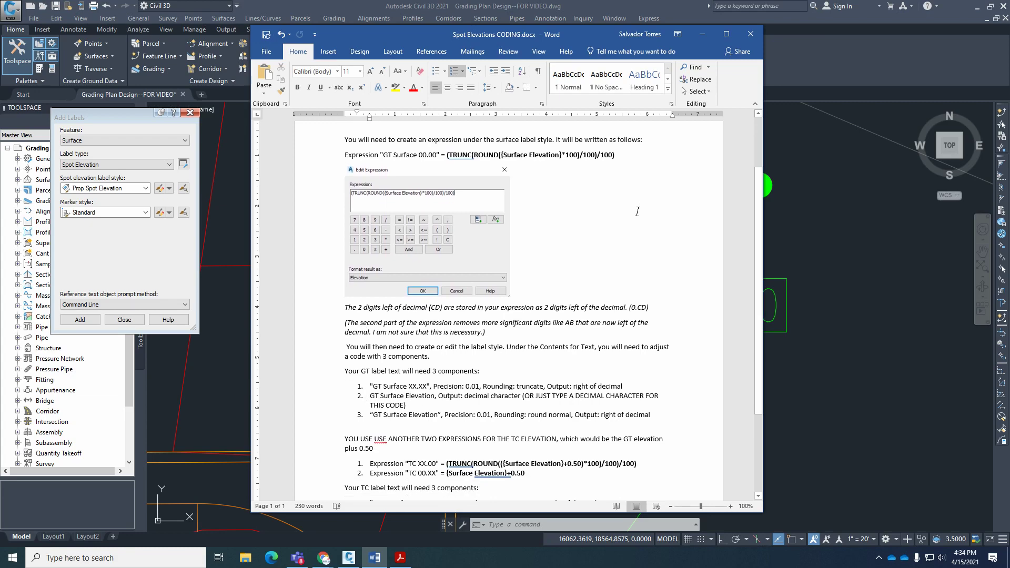
pyautogui.moveTo(763, 512); pyautogui.dragTo(787, 540)
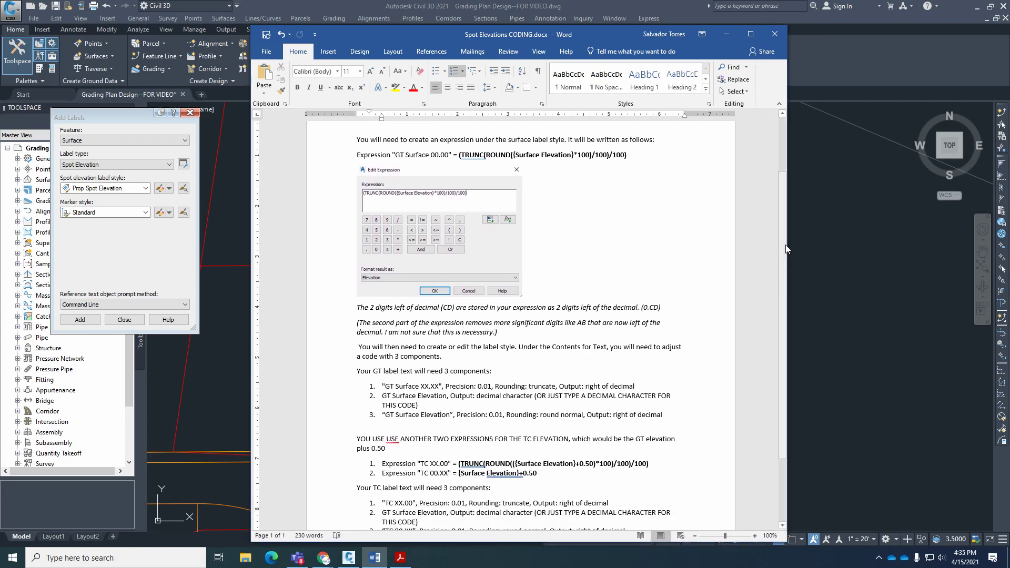
pyautogui.scroll(1, 787, 221)
pyautogui.moveTo(787, 216)
pyautogui.mouseDown()
pyautogui.moveTo(789, 287)
pyautogui.moveTo(794, 241)
pyautogui.moveTo(783, 229)
pyautogui.mouseUp()
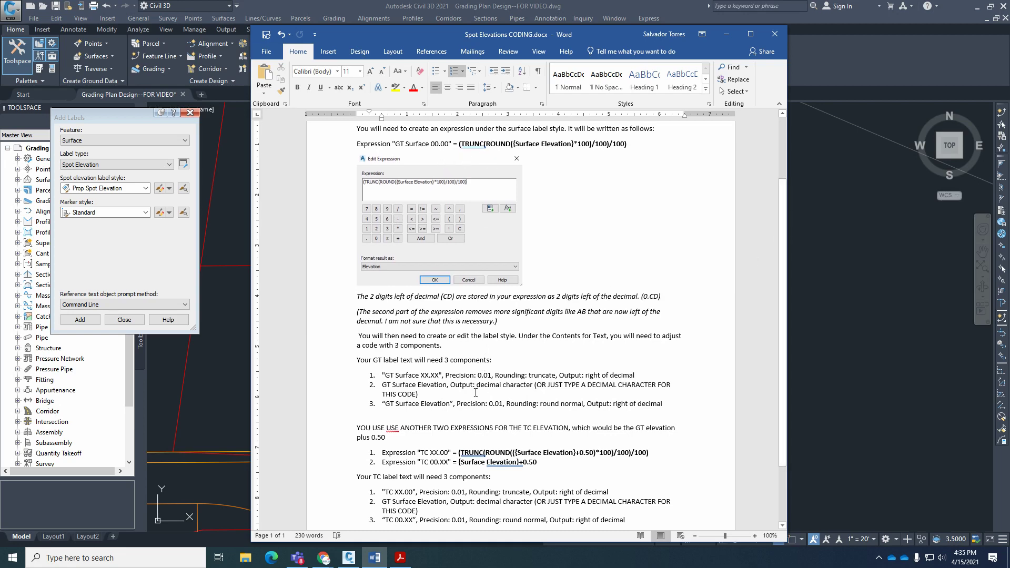
pyautogui.moveTo(434, 35); pyautogui.dragTo(1009, 71)
pyautogui.click(832, 323)
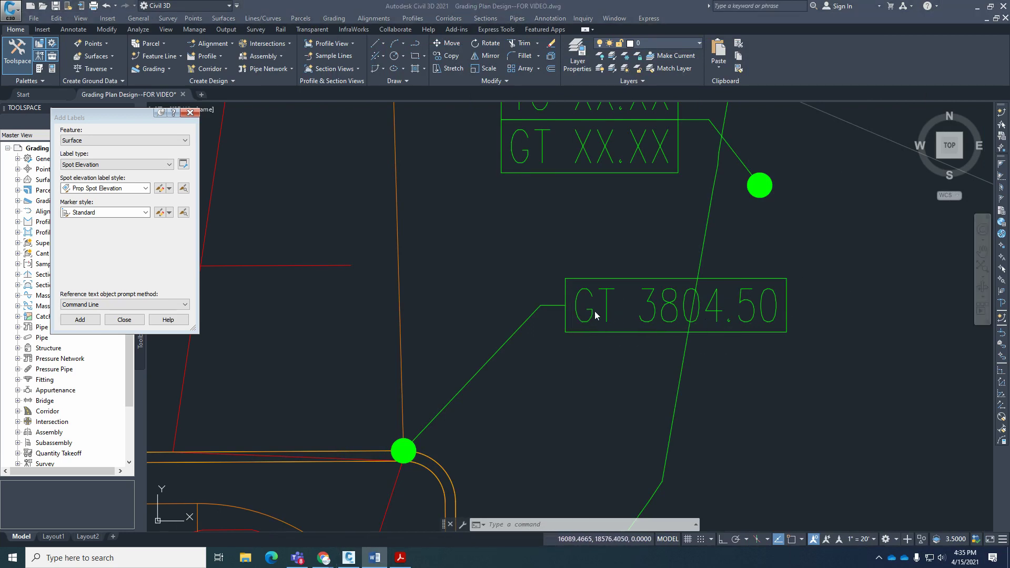
# Examine the properties available for the Surface Elevation text contents in the Prop Spot Elevation label style, and close the style without changes.
pyautogui.click(169, 188)
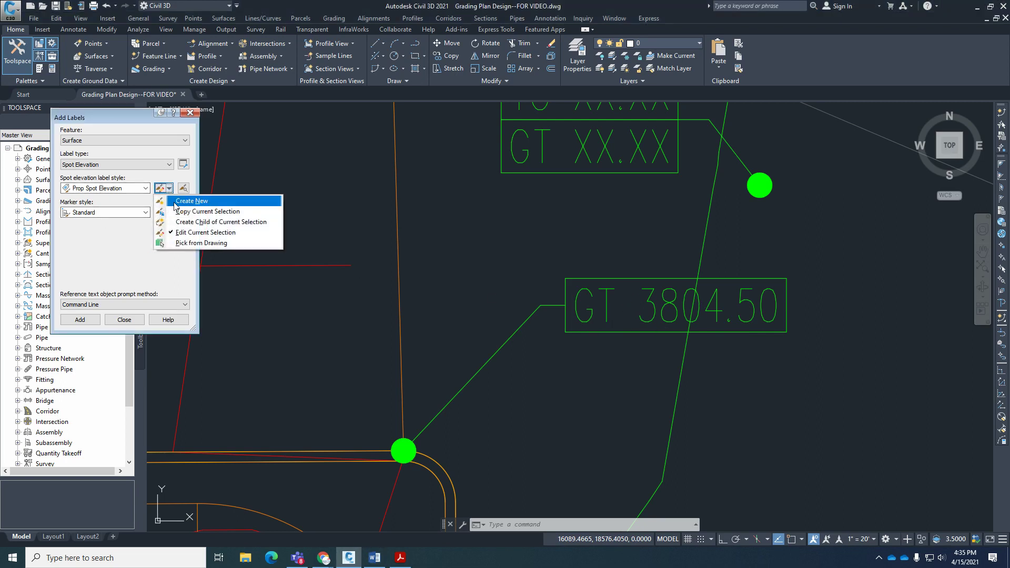
pyautogui.click(198, 236)
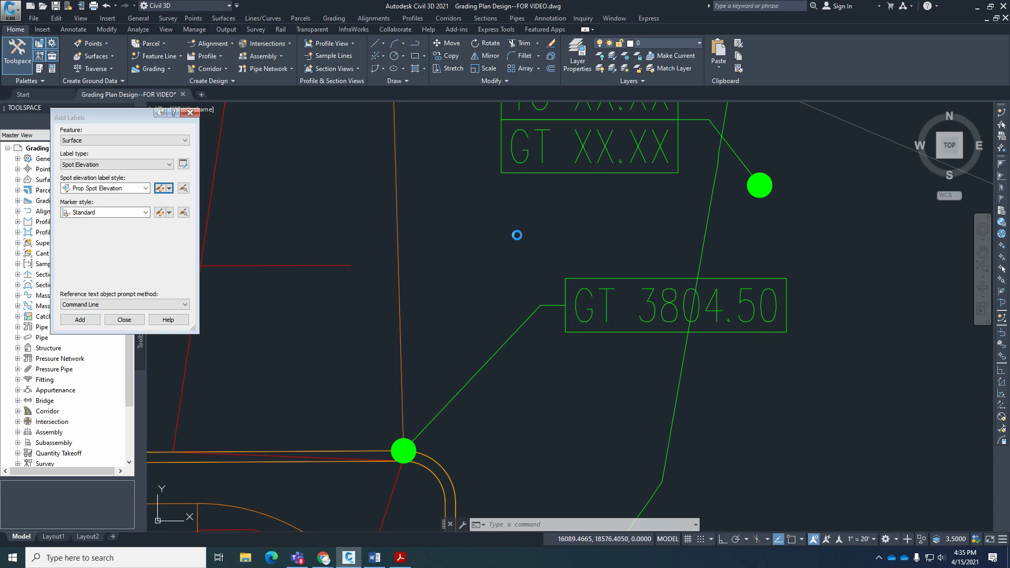
pyautogui.moveTo(826, 83); pyautogui.dragTo(742, 87)
pyautogui.click(700, 210)
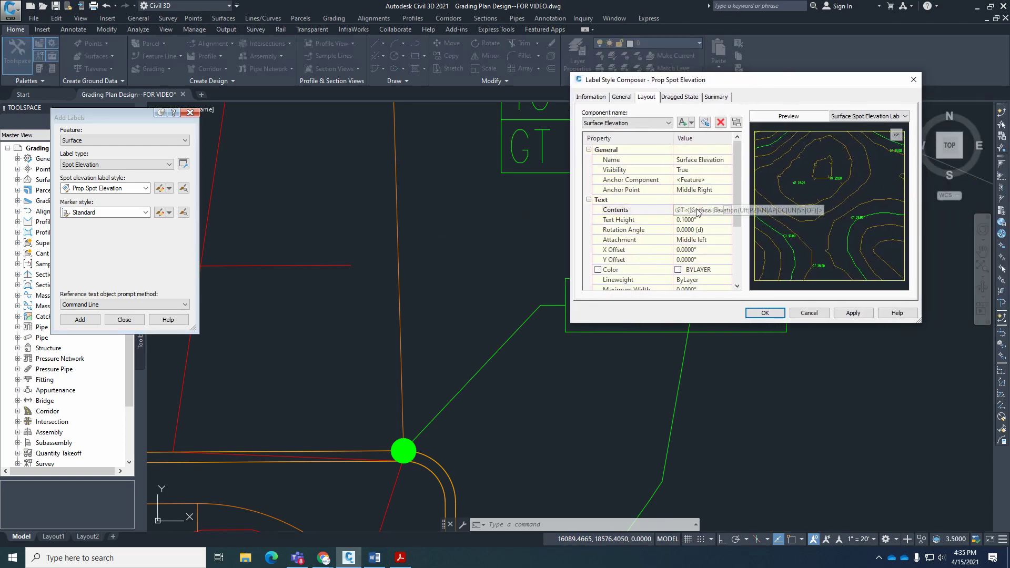
pyautogui.click(726, 209)
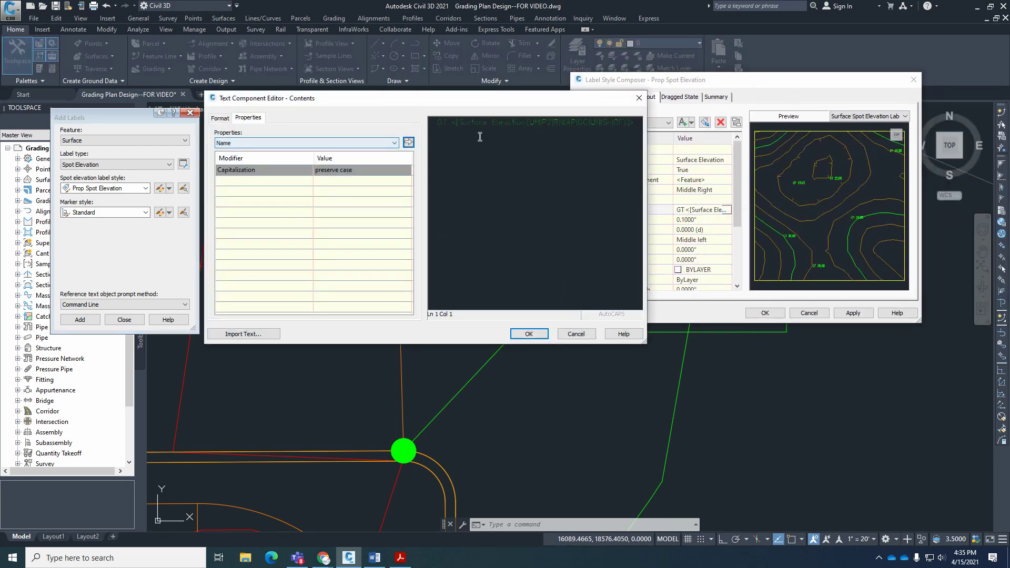
pyautogui.click(493, 123)
pyautogui.click(258, 143)
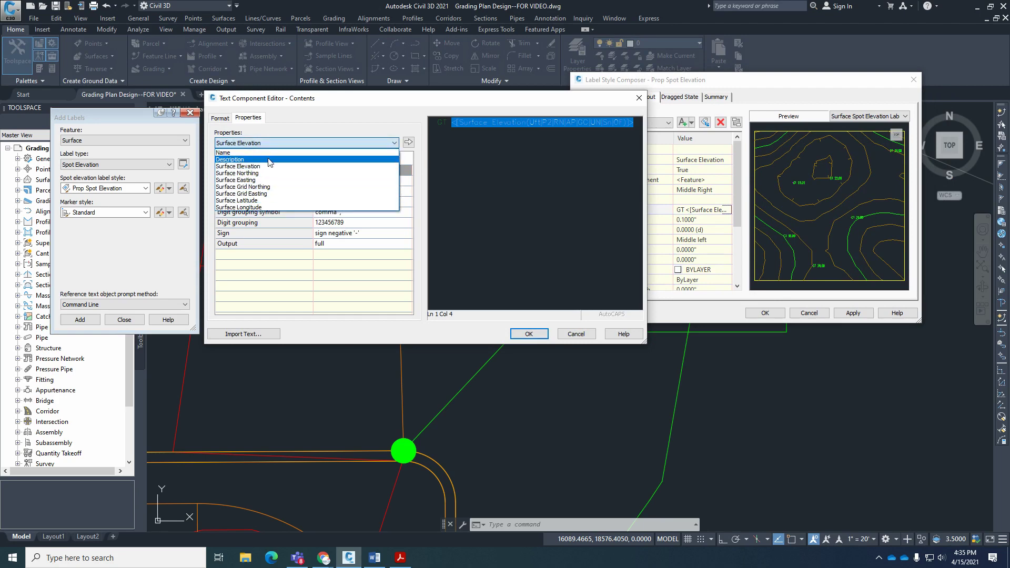
pyautogui.click(295, 167)
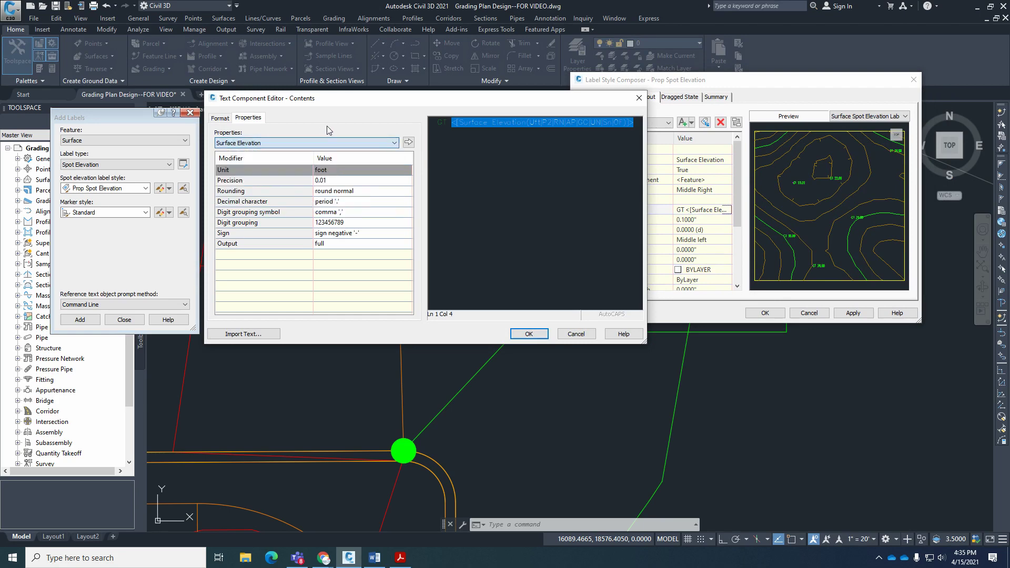
pyautogui.click(533, 334)
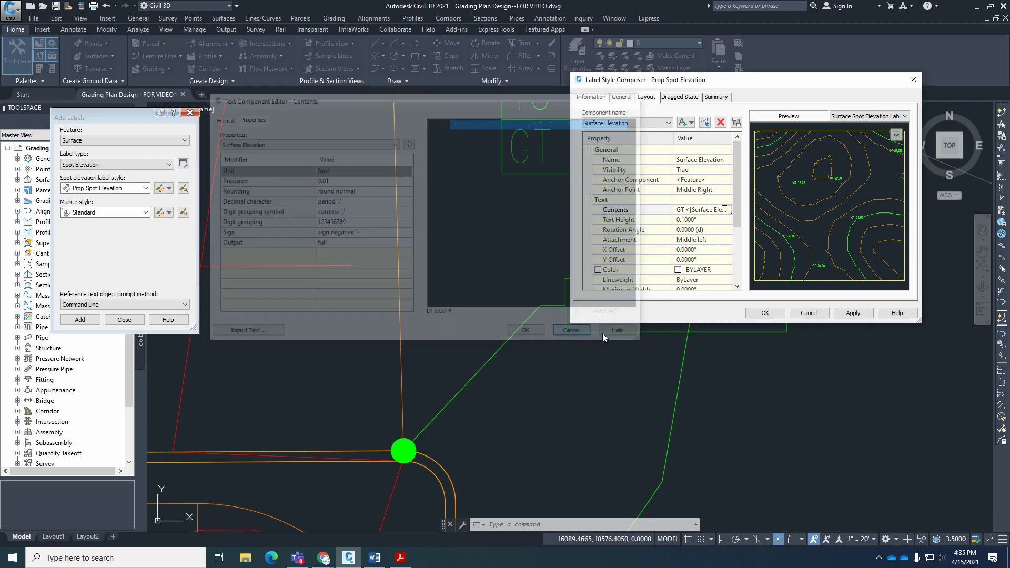
pyautogui.click(809, 313)
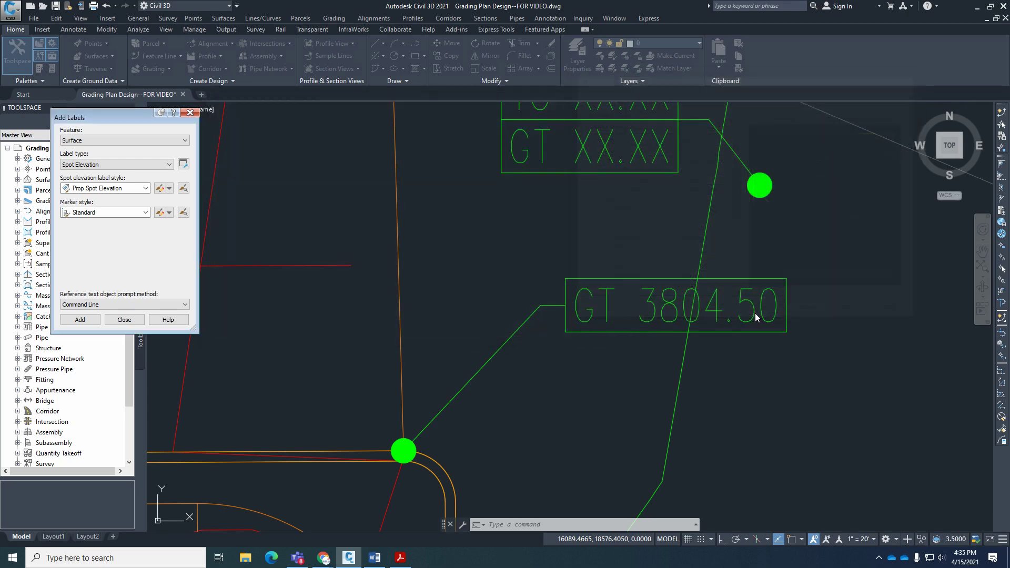
# Close the Add Labels dialog and expand the surface Spot Elevation label styles in the drawing settings to reach Expressions.
pyautogui.click(190, 112)
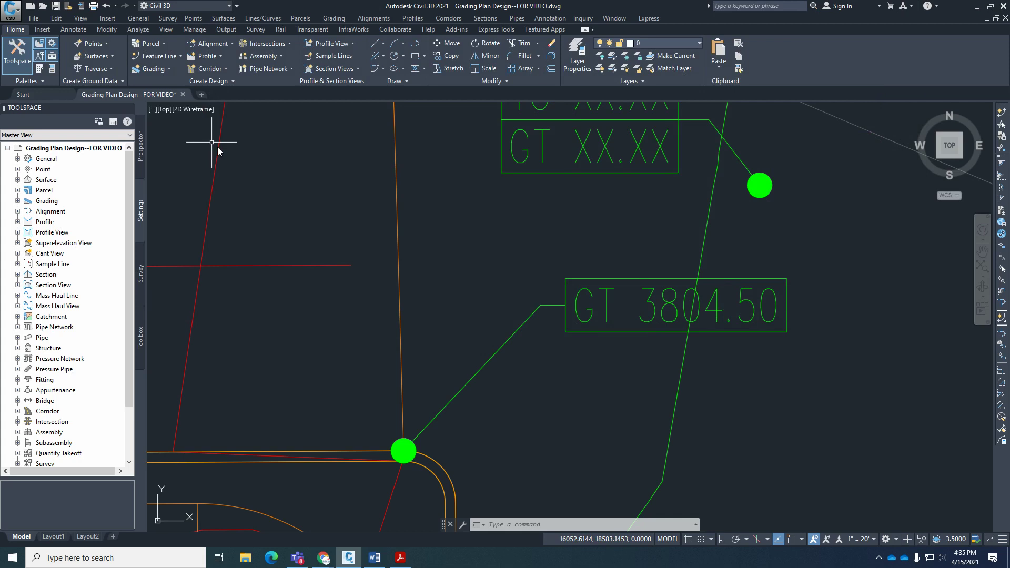
pyautogui.click(142, 157)
pyautogui.click(142, 205)
pyautogui.click(18, 180)
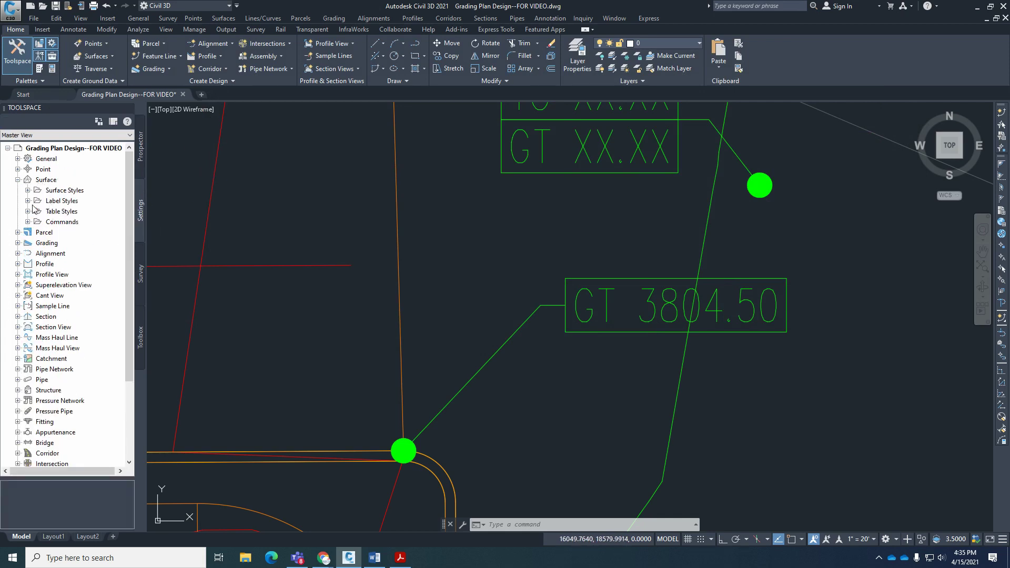
pyautogui.click(28, 201)
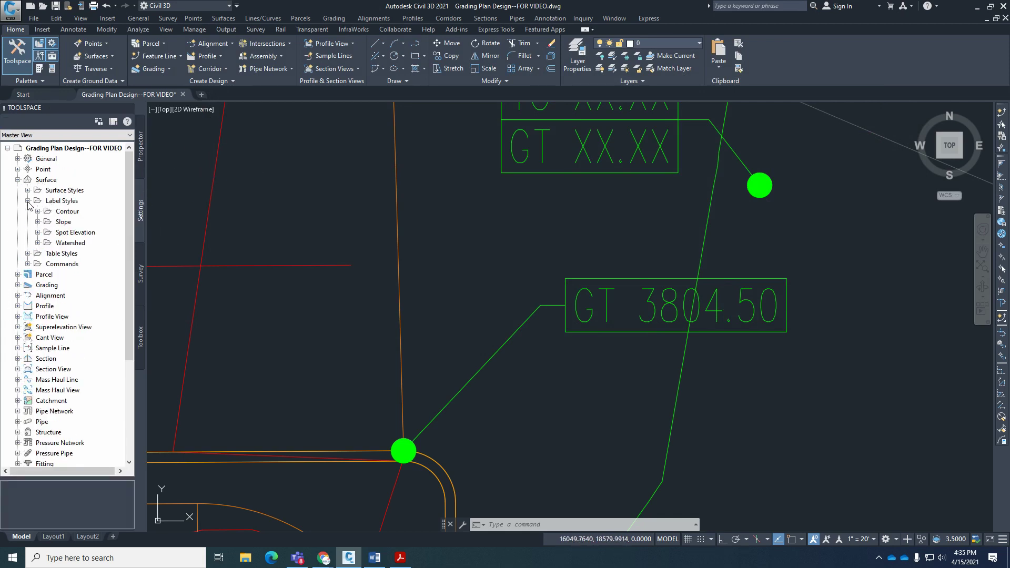
pyautogui.click(38, 233)
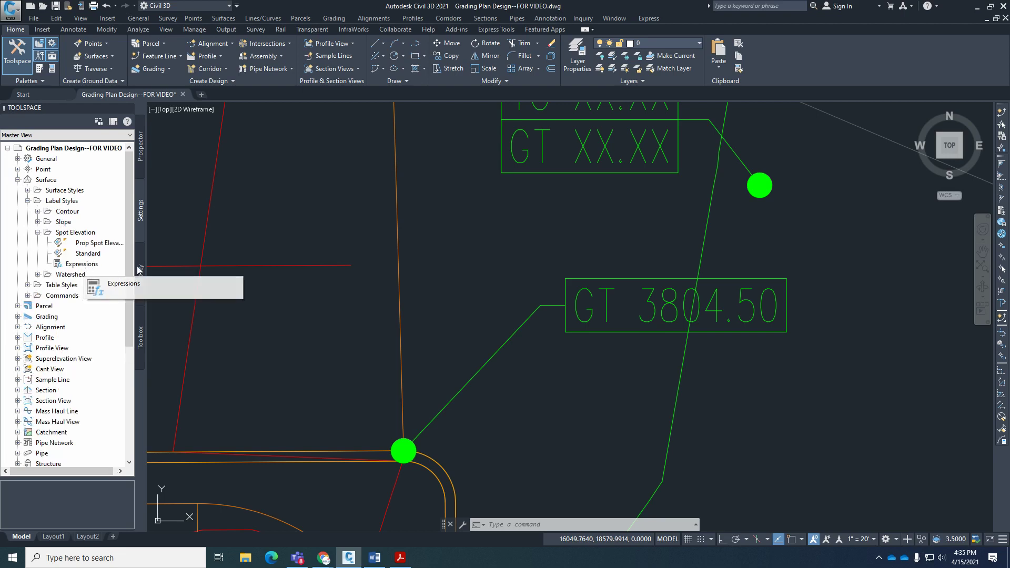
# Create a new spot elevation expression named "GT Surface 00.00" with the description "Truncated elevation for GT XX.XX".
pyautogui.hotkey('alt', 'Tab')
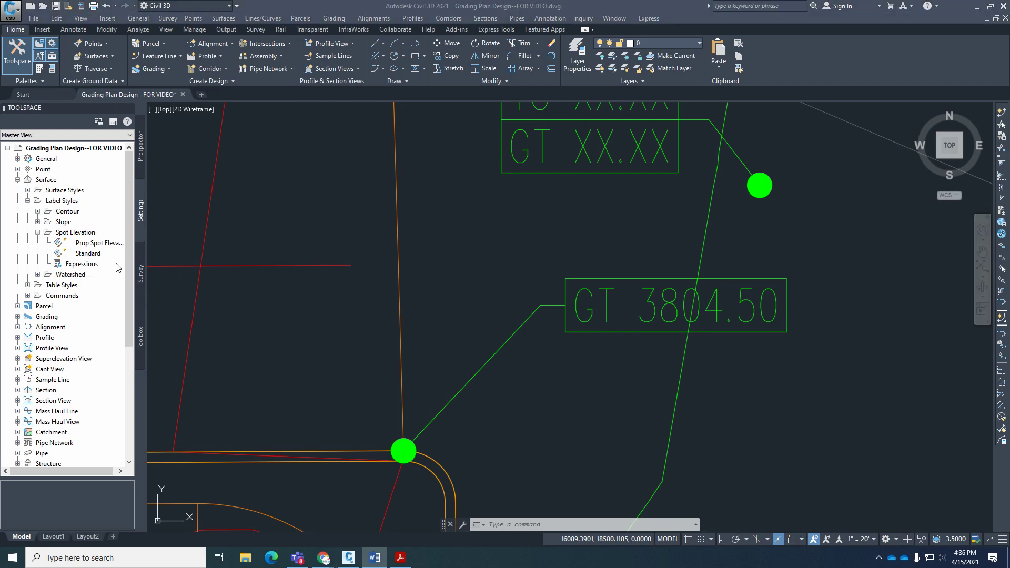
pyautogui.rightClick(79, 265)
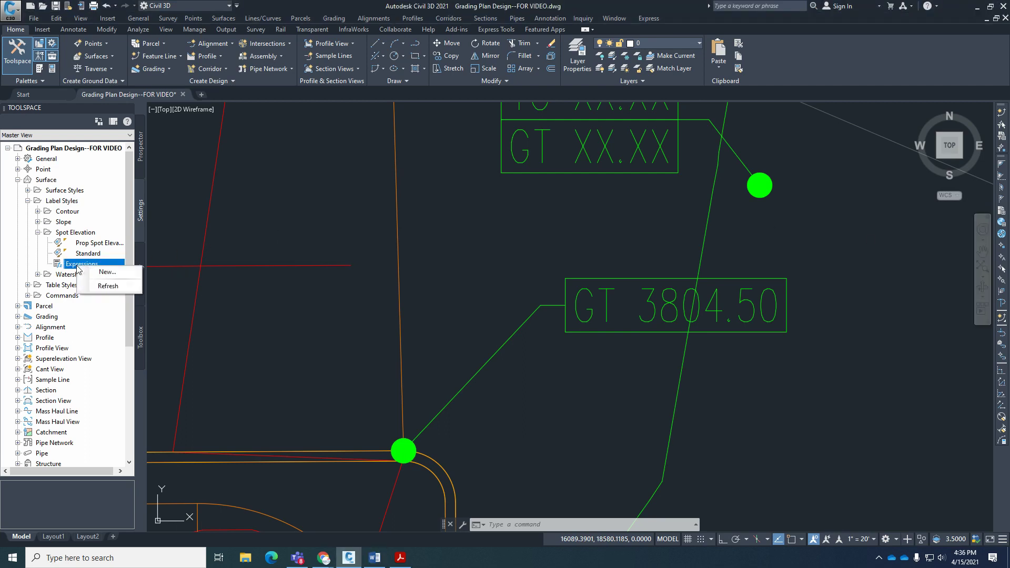
pyautogui.click(106, 273)
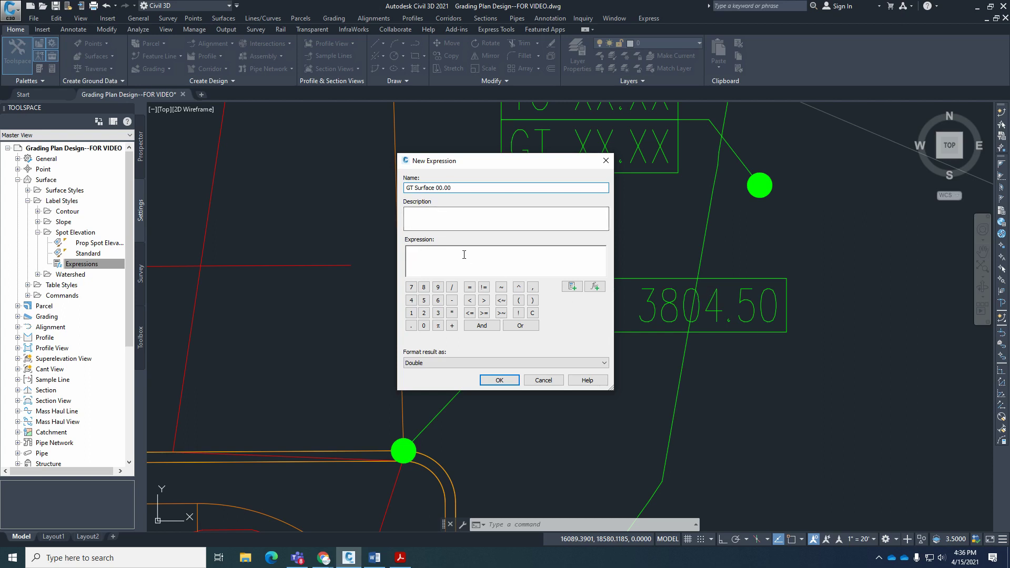
pyautogui.click(425, 215)
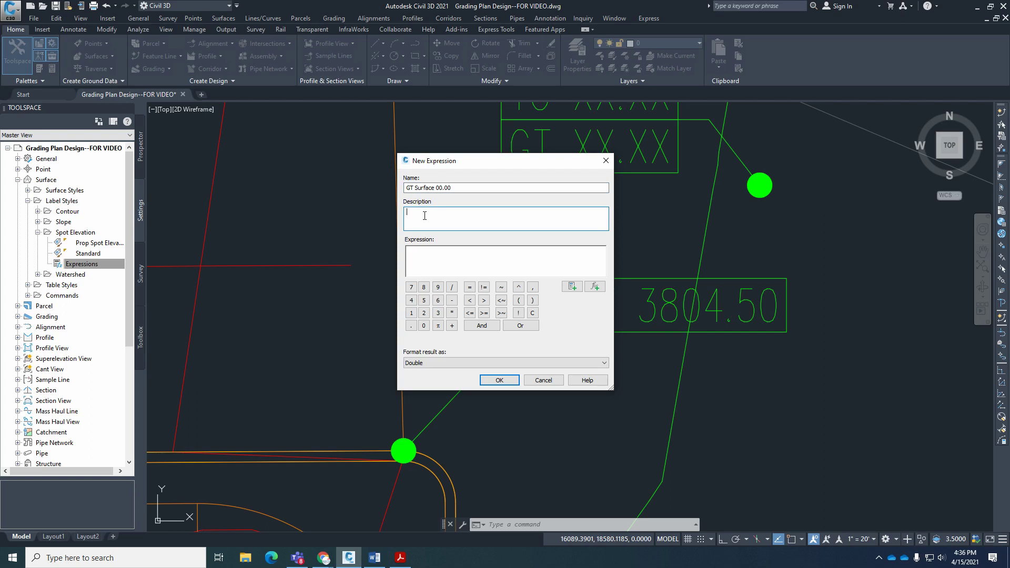
pyautogui.write('Truncated elevation for')
pyautogui.write('GT XX.XX')
# Copy the GT formula from the Word document and enter (TRUNC(ROUND({Surface Elevation}*100)/100)/100) as the expression.
pyautogui.click(430, 255)
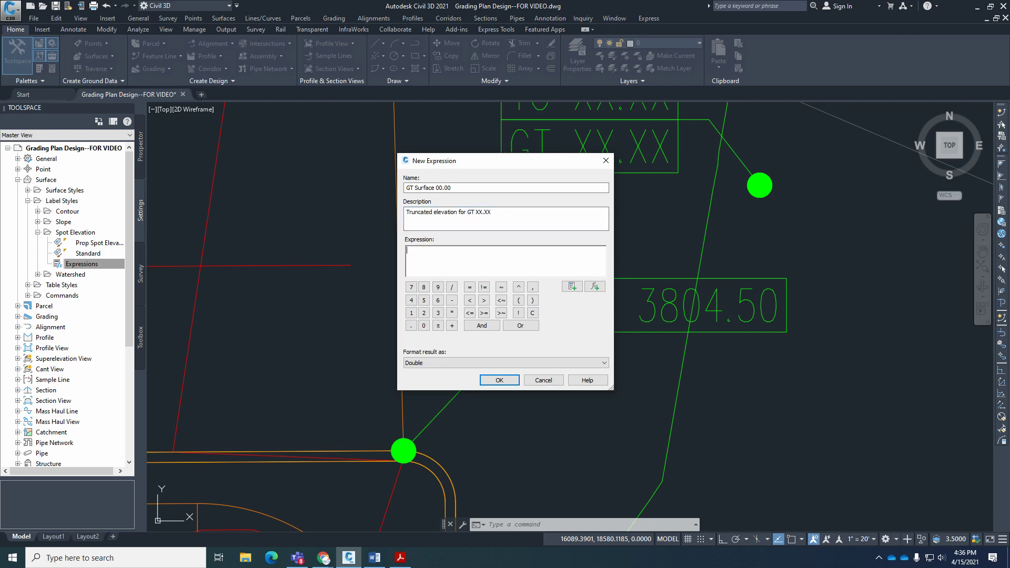
pyautogui.click(374, 558)
pyautogui.moveTo(489, 52); pyautogui.dragTo(510, 39)
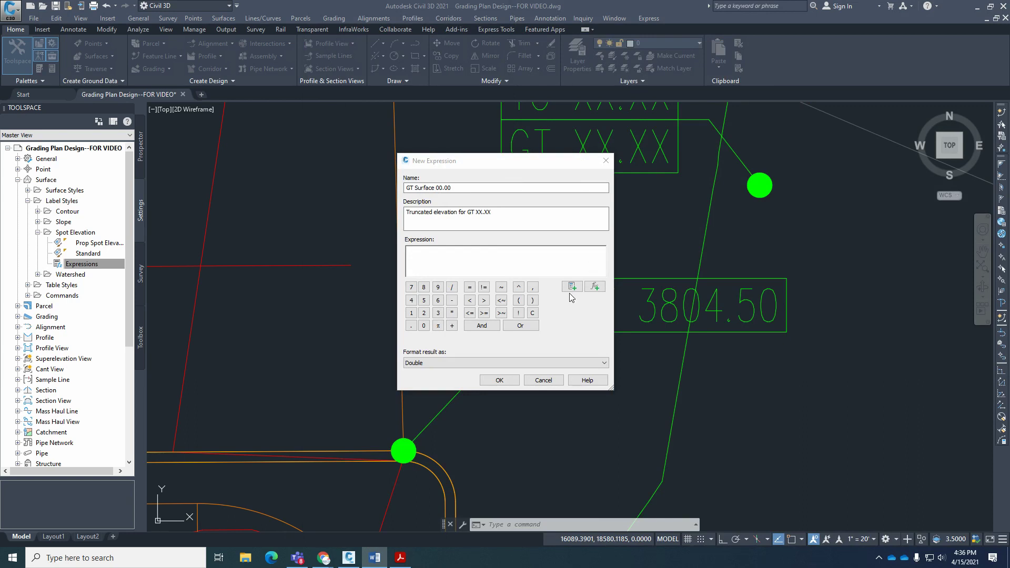
pyautogui.click(434, 252)
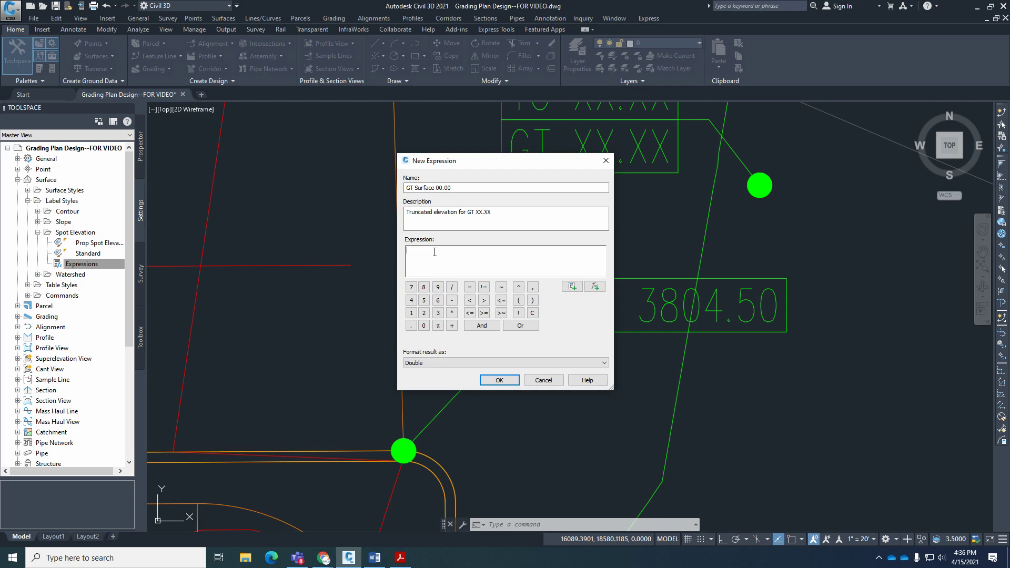
pyautogui.write('(TRUNC(ROUND({Surface Elevation}*100)/100)/100)')
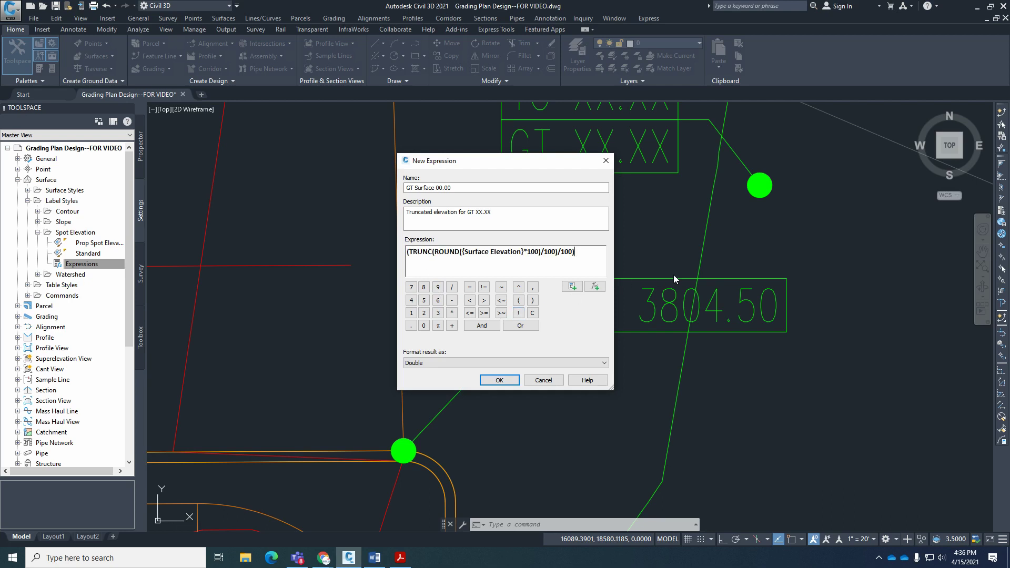
# Format the result of the GT Surface 00.00 expression as Elevation and save the expression.
pyautogui.click(466, 363)
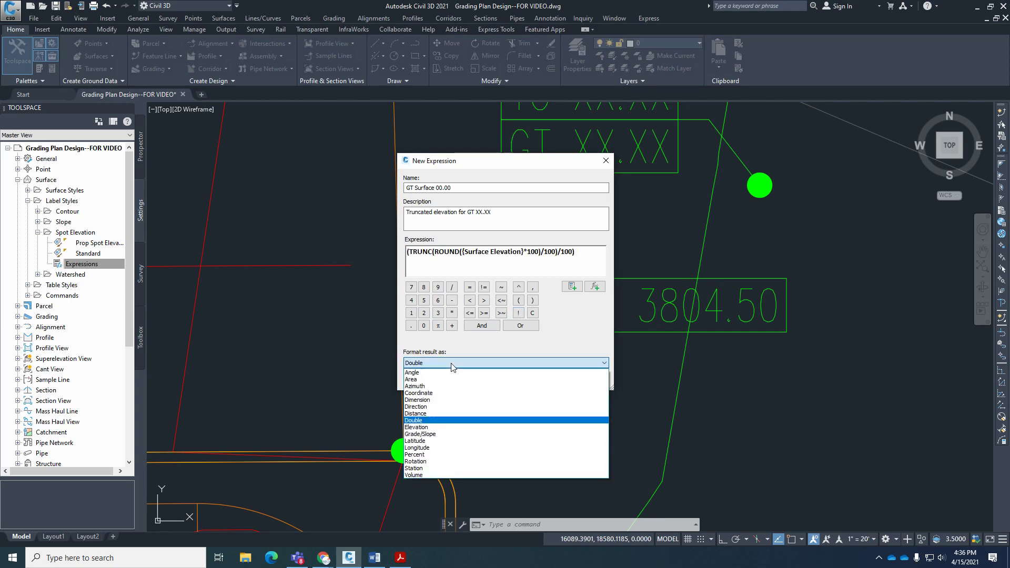
pyautogui.click(445, 428)
pyautogui.click(416, 254)
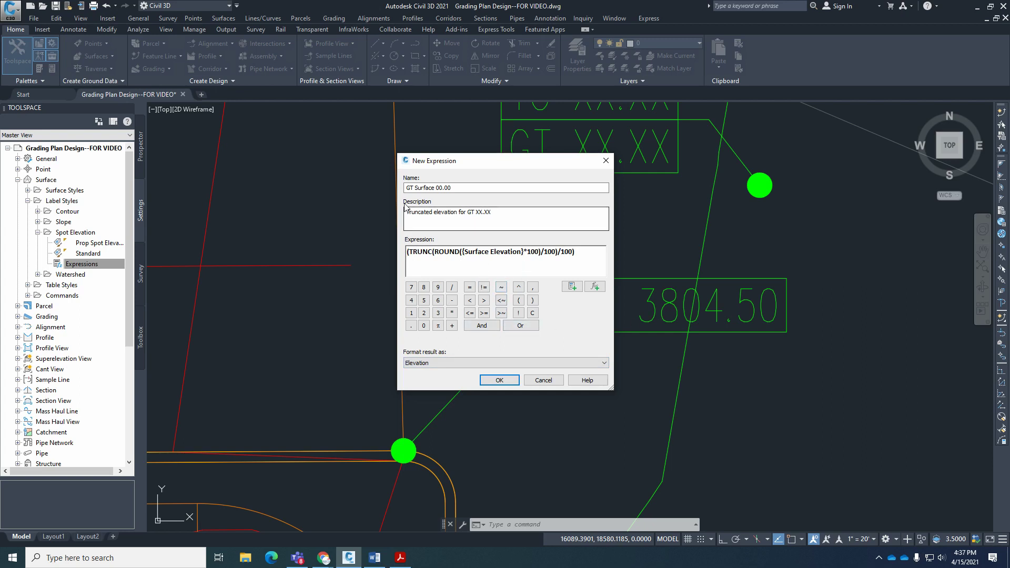
pyautogui.click(504, 382)
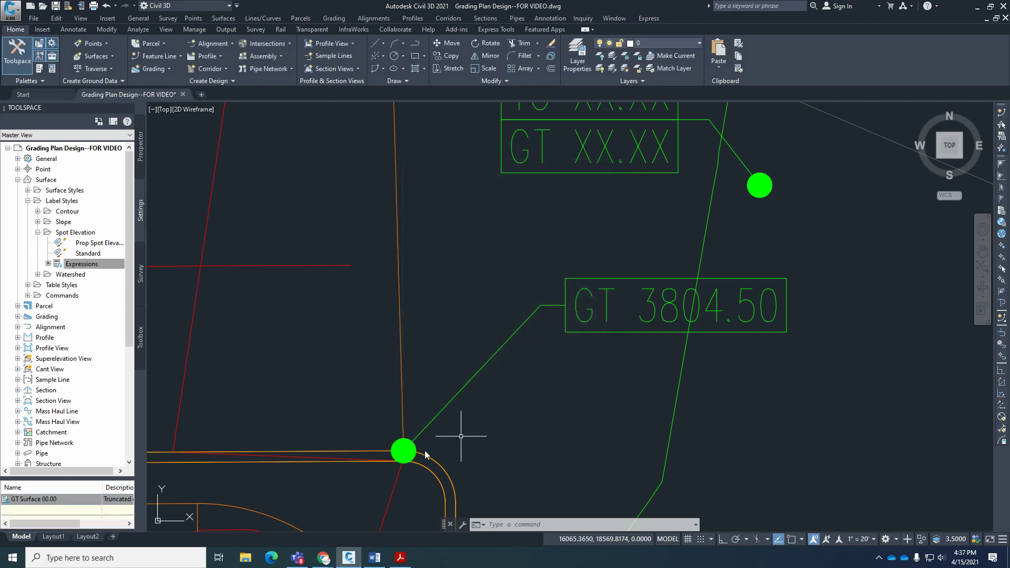
# Review the GT Surface 00.00 entry under the spot elevation Expressions, enlarging the item list area.
pyautogui.click(80, 263)
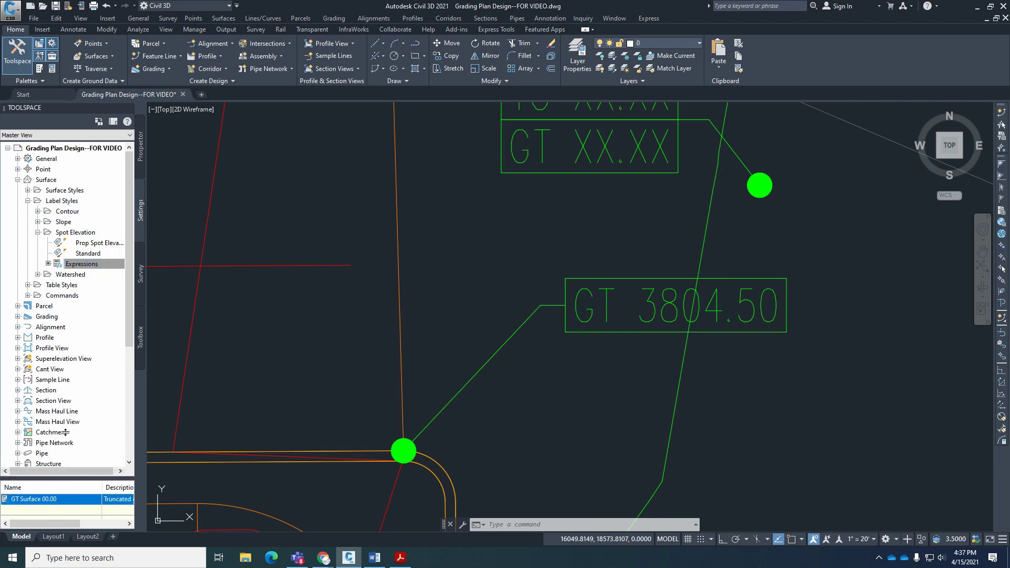
pyautogui.moveTo(55, 480); pyautogui.dragTo(51, 423)
pyautogui.click(50, 447)
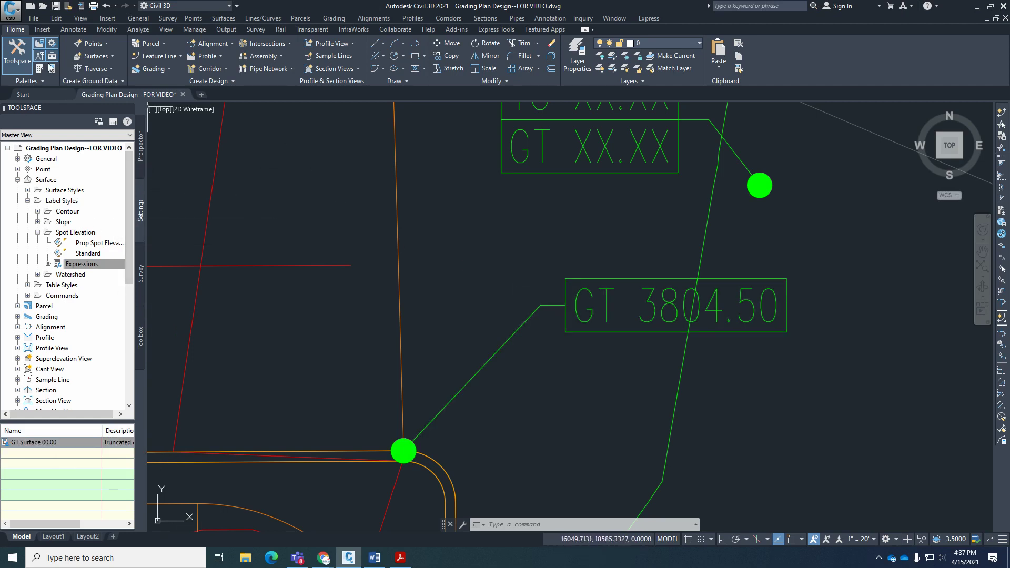
# Open the Prop Spot Elevation style of the GT spot elevation label for editing and move its composer clear of the label.
pyautogui.click(568, 295)
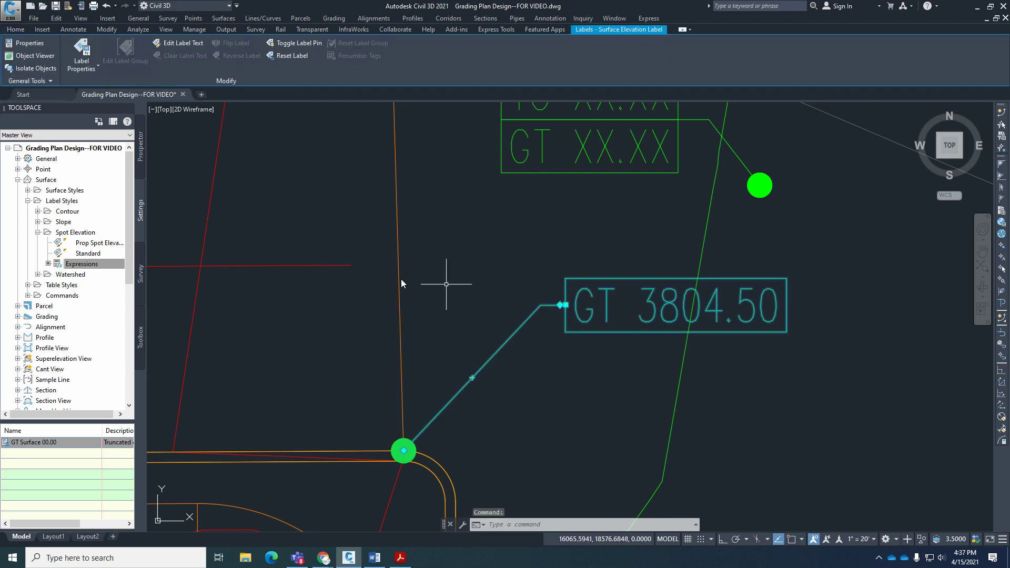
pyautogui.click(83, 65)
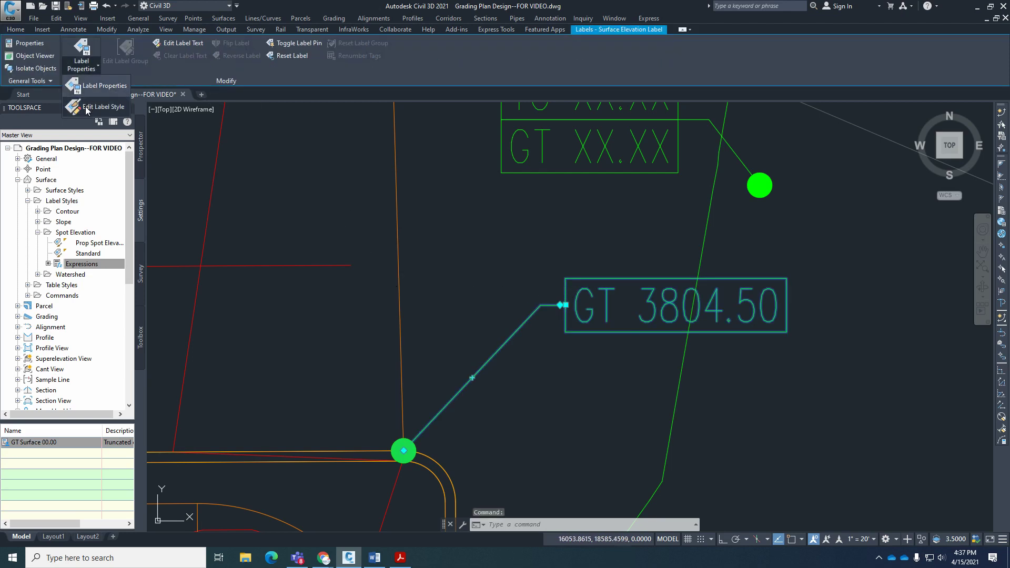
pyautogui.click(87, 108)
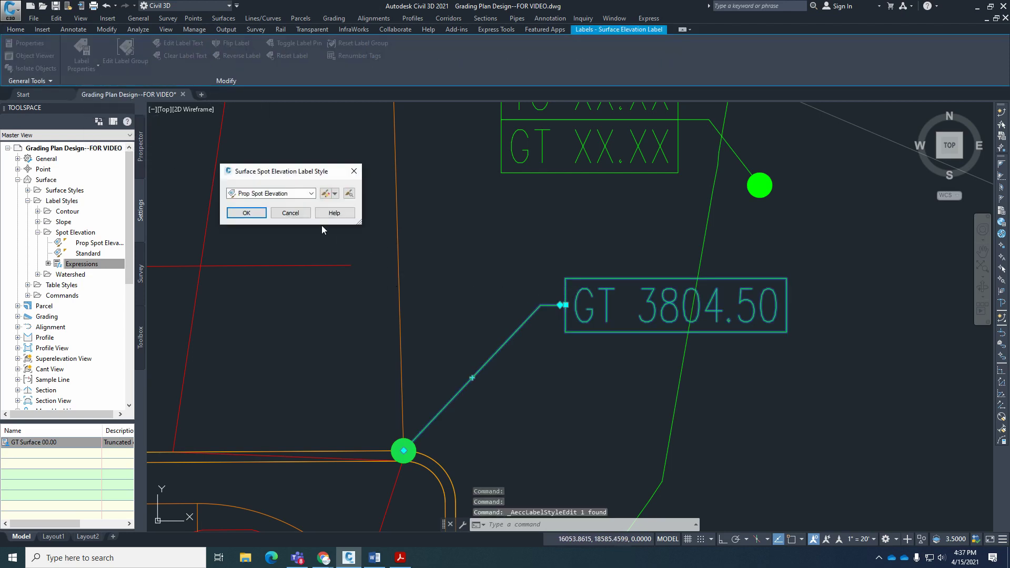
pyautogui.click(335, 193)
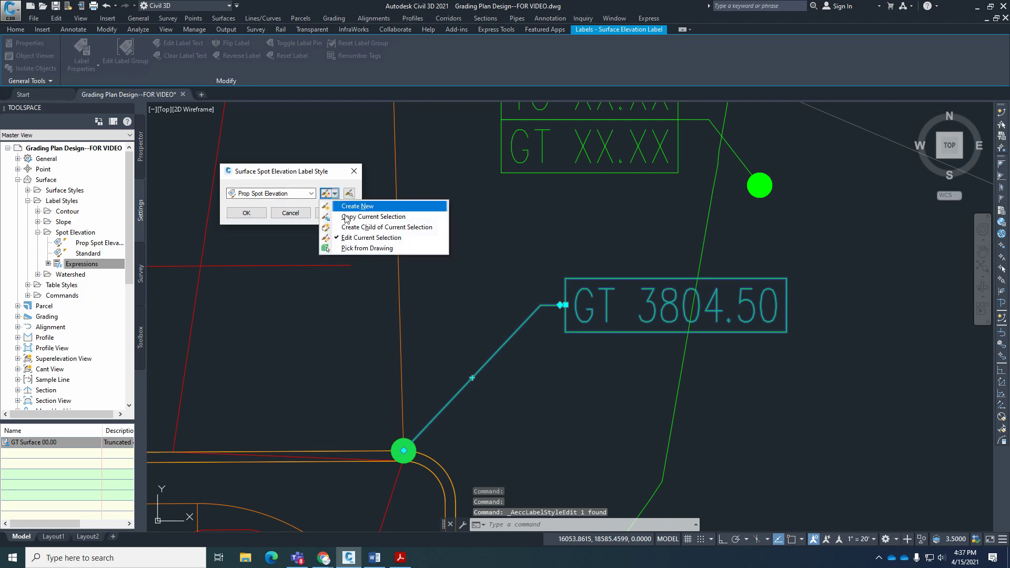
pyautogui.click(356, 237)
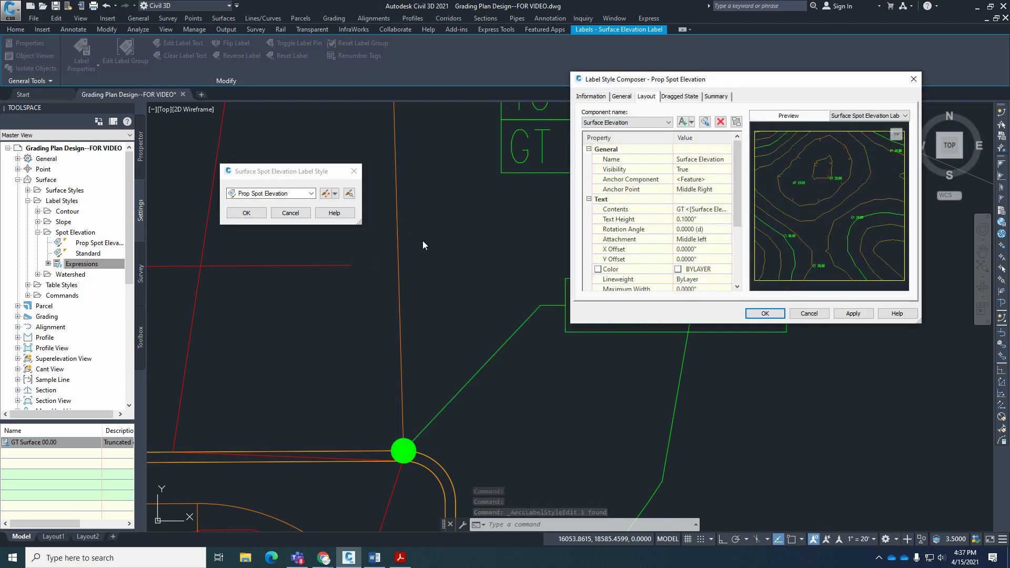
pyautogui.moveTo(734, 87); pyautogui.dragTo(345, 96)
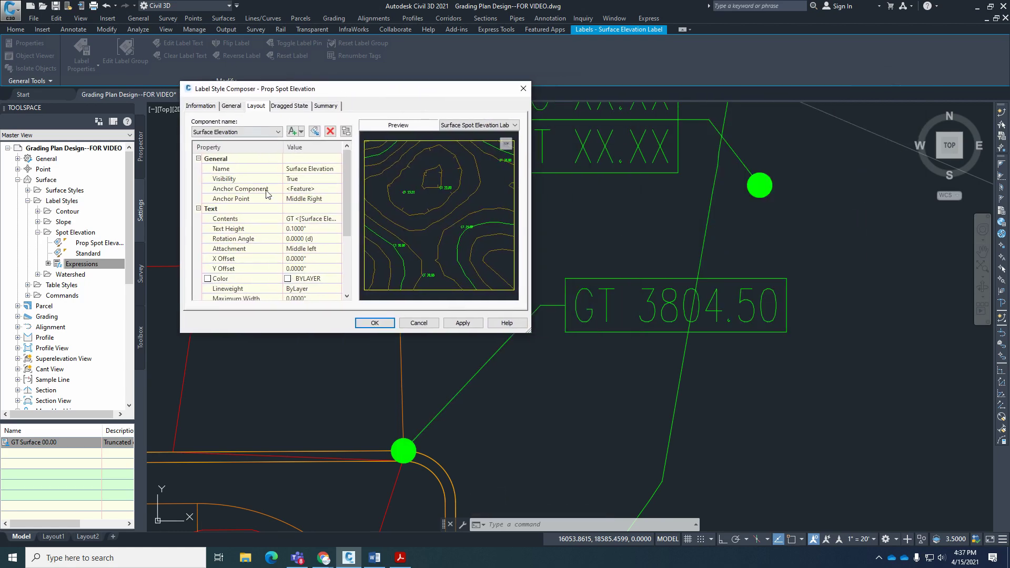
# Delete the Surface Elevation field after the GT prefix in the Surface Elevation component's text contents.
pyautogui.click(323, 220)
pyautogui.click(339, 219)
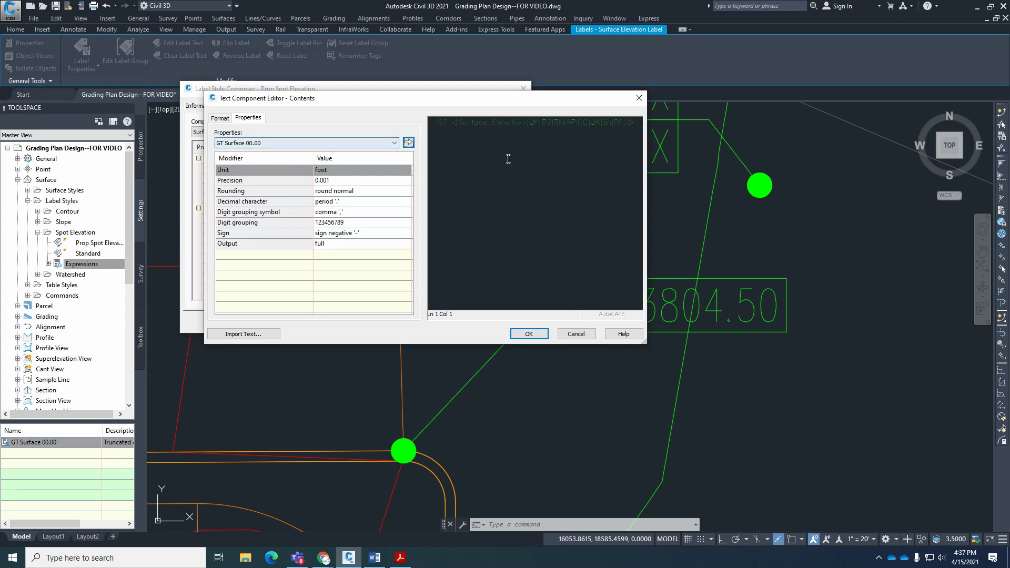
pyautogui.click(519, 127)
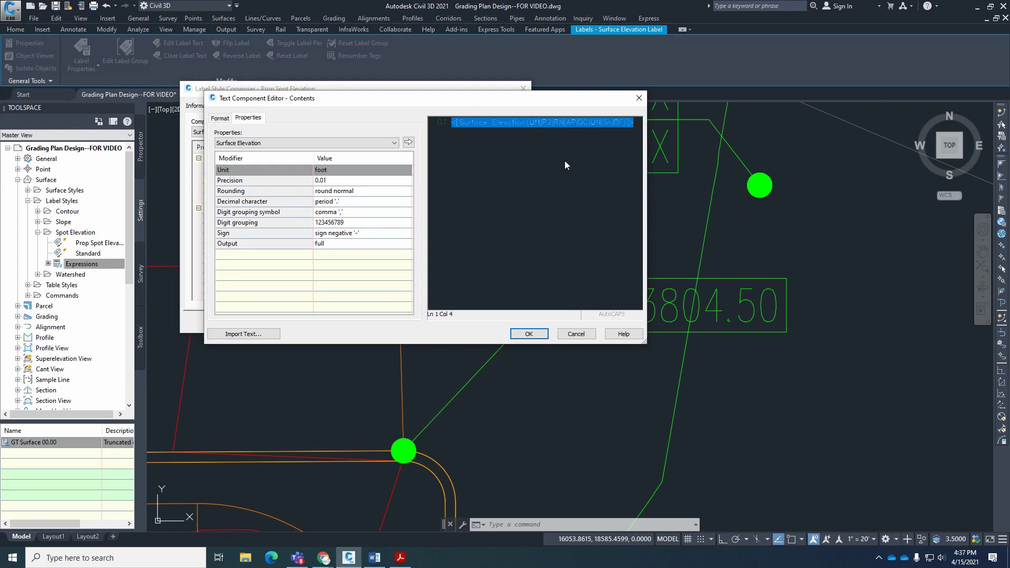
pyautogui.press('Delete')
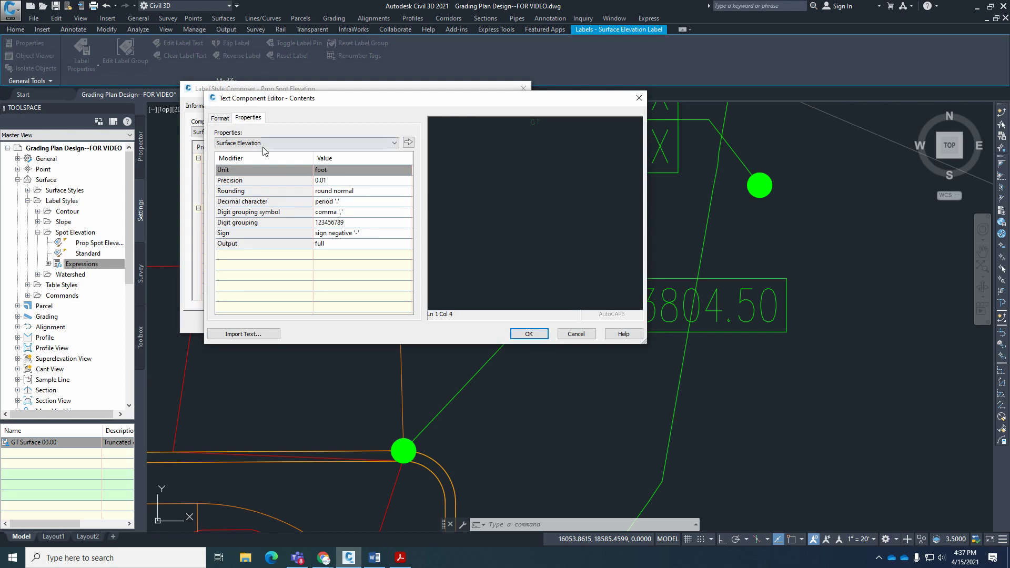
# Choose the GT Surface 00.00 property for the text contents, and set its precision to 0.01 and its rounding to truncate.
pyautogui.click(258, 143)
pyautogui.click(258, 156)
pyautogui.click(374, 558)
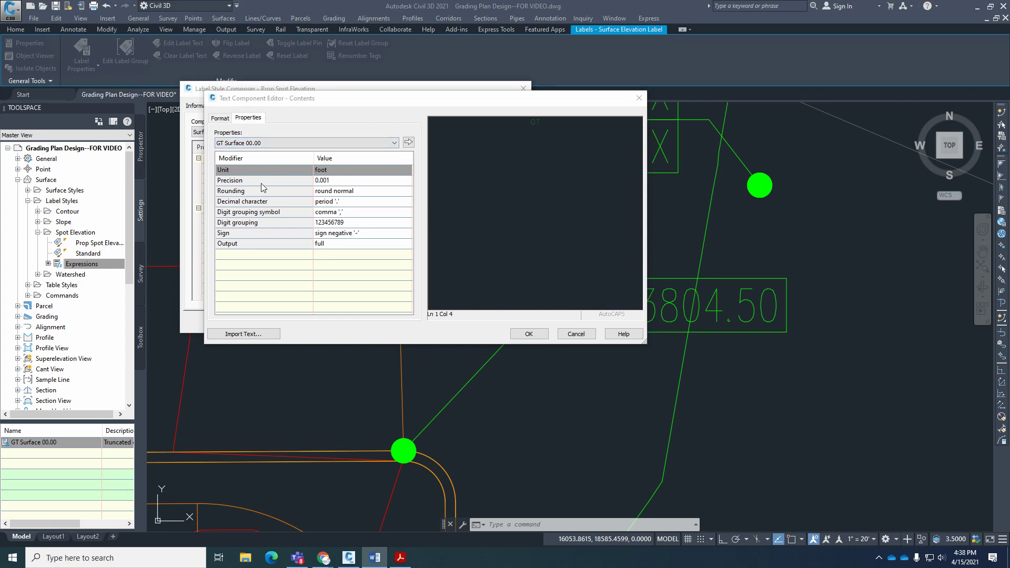
pyautogui.click(341, 181)
pyautogui.click(341, 180)
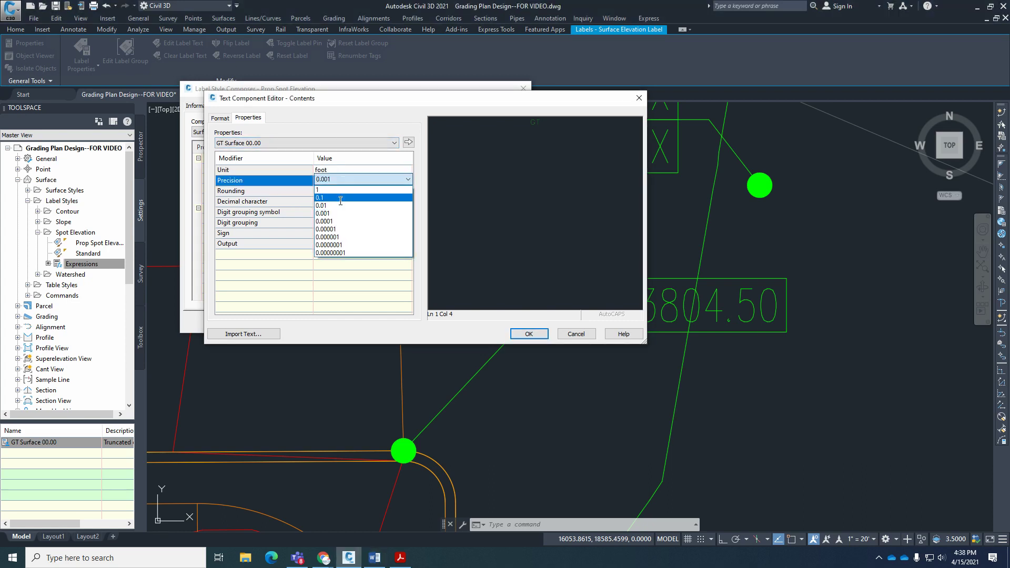
pyautogui.click(337, 206)
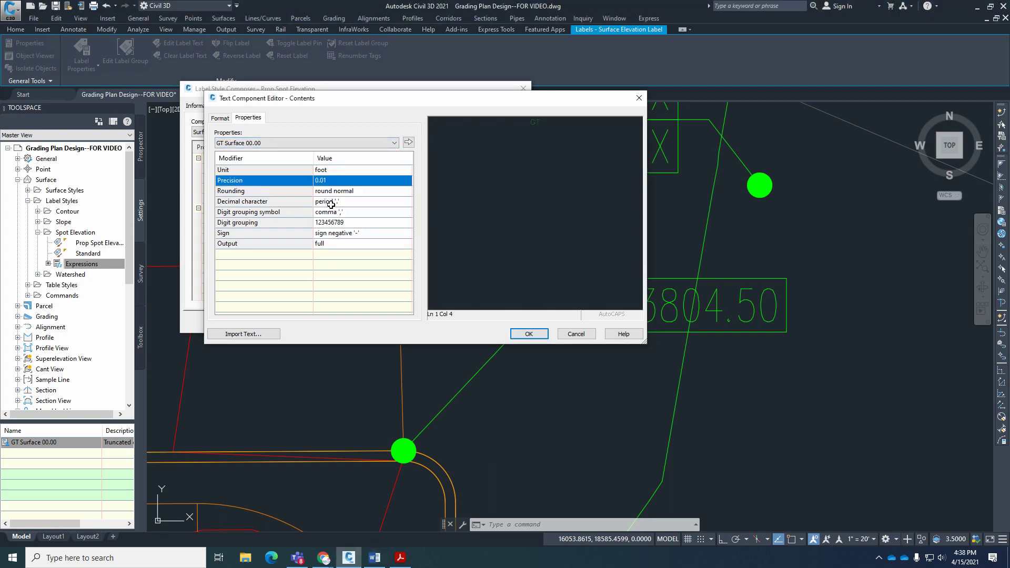
pyautogui.click(348, 191)
pyautogui.click(348, 191)
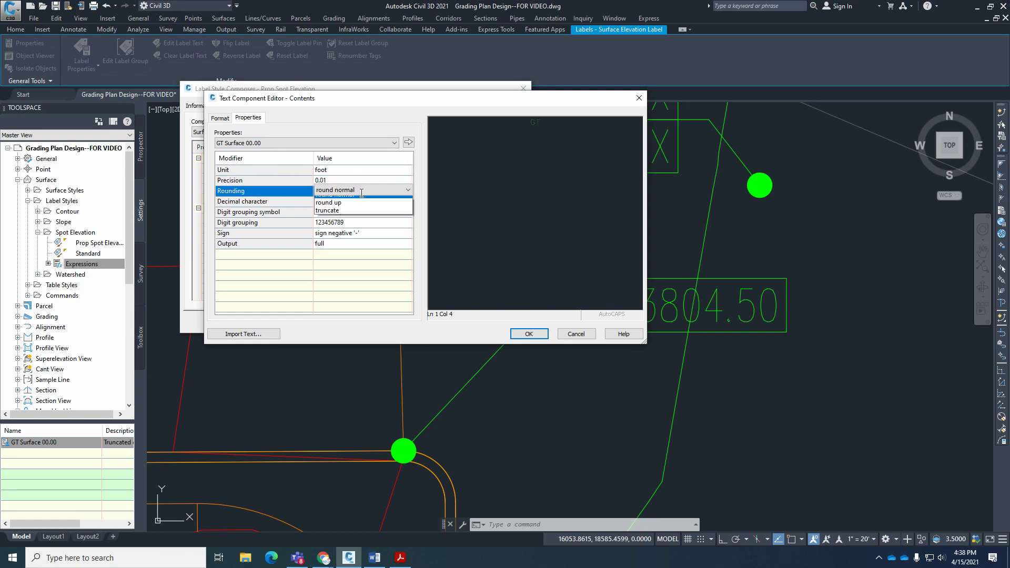
pyautogui.click(349, 218)
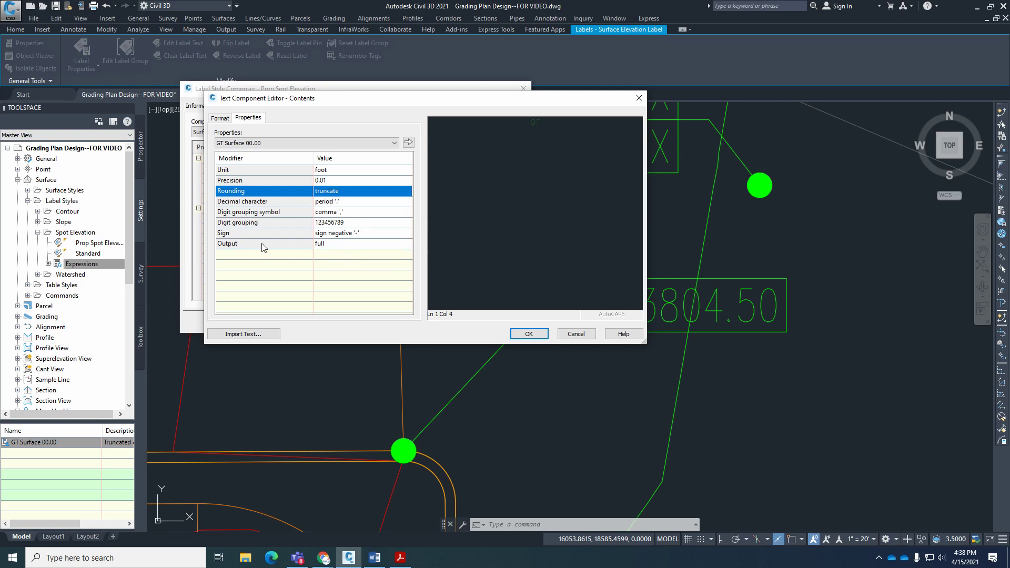
# Set the GT Surface 00.00 output to right of decimal and insert the field after the GT prefix.
pyautogui.click(347, 245)
pyautogui.click(359, 245)
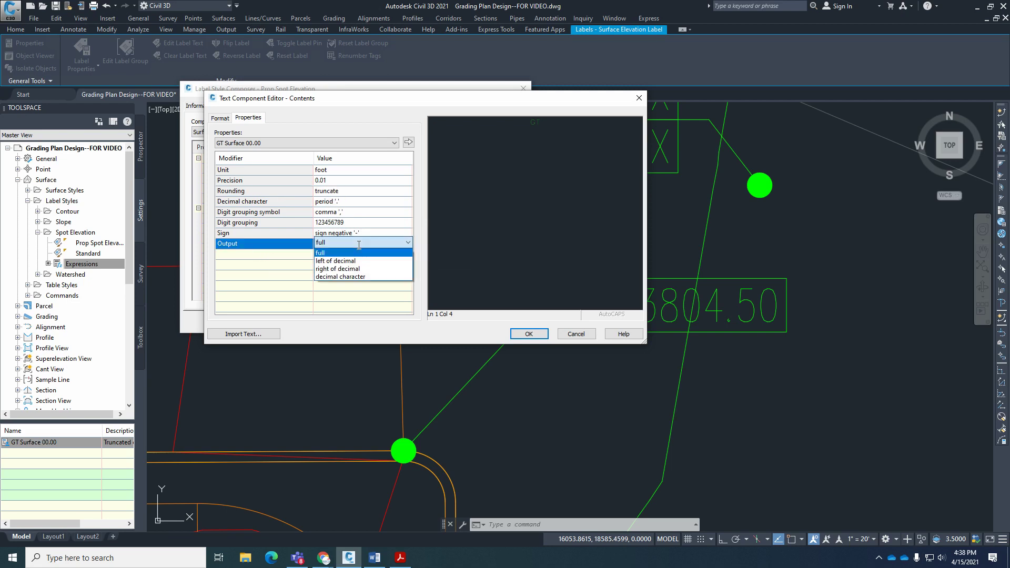
pyautogui.click(358, 269)
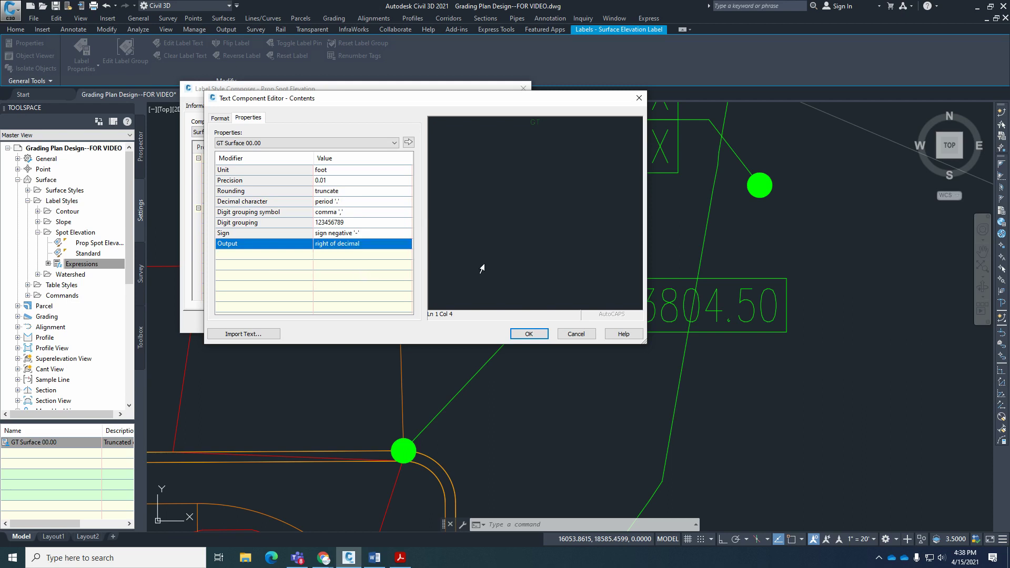
pyautogui.click(408, 143)
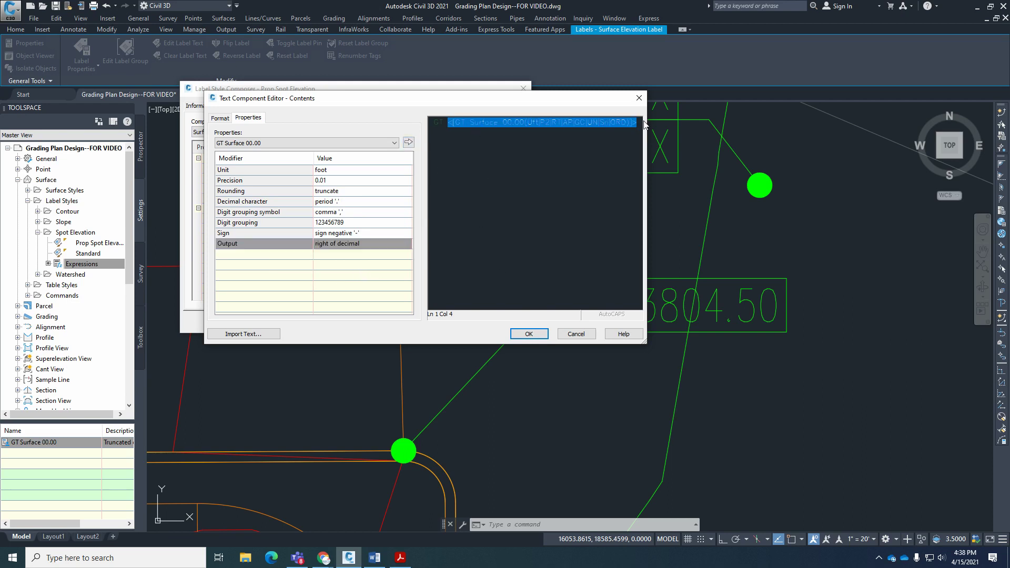
pyautogui.moveTo(585, 104); pyautogui.dragTo(524, 104)
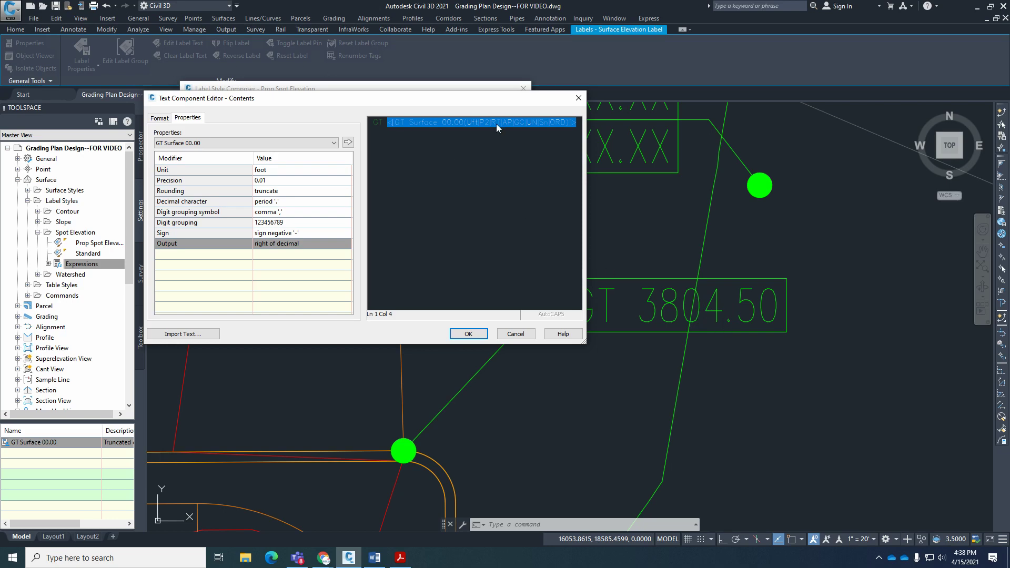
pyautogui.click(580, 122)
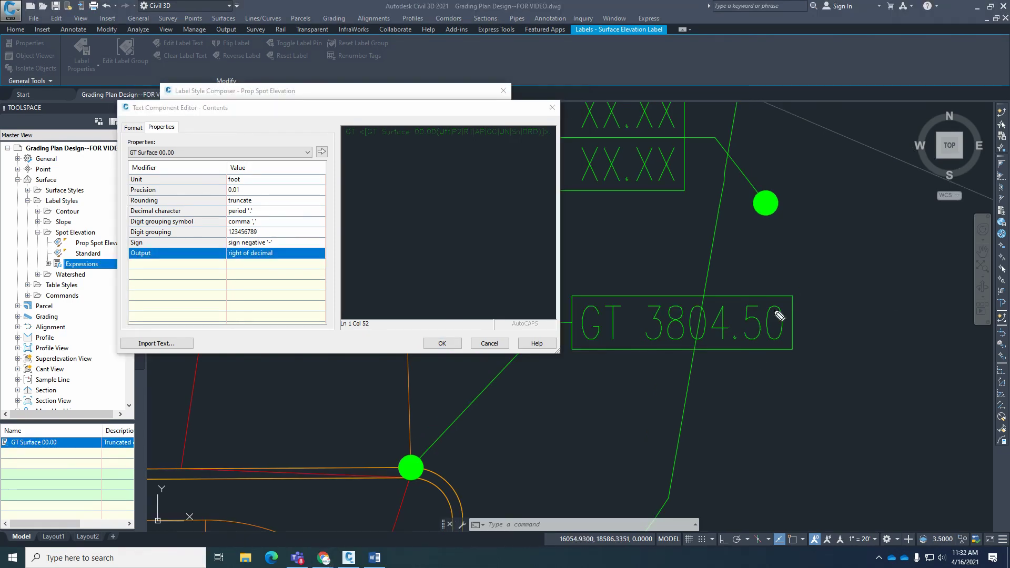
pyautogui.moveTo(783, 296)
pyautogui.mouseDown()
pyautogui.moveTo(760, 293)
pyautogui.moveTo(734, 321)
pyautogui.moveTo(765, 359)
pyautogui.moveTo(805, 328)
pyautogui.moveTo(779, 299)
pyautogui.mouseUp()
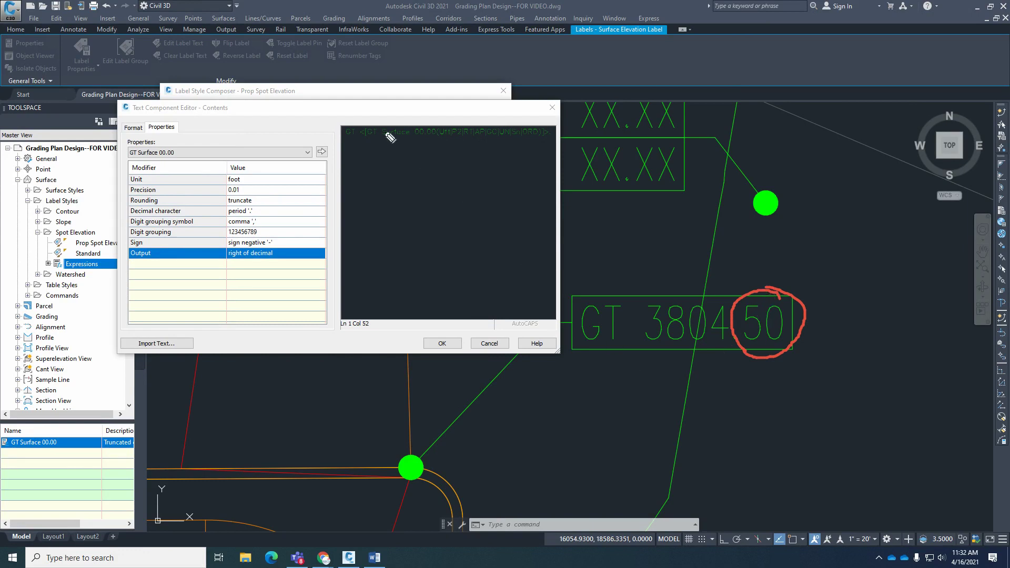
pyautogui.moveTo(372, 125)
pyautogui.mouseDown()
pyautogui.moveTo(393, 140)
pyautogui.moveTo(373, 147)
pyautogui.moveTo(397, 136)
pyautogui.moveTo(373, 142)
pyautogui.moveTo(527, 140)
pyautogui.mouseUp()
pyautogui.moveTo(733, 314)
pyautogui.mouseDown()
pyautogui.moveTo(700, 293)
pyautogui.moveTo(685, 315)
pyautogui.moveTo(694, 346)
pyautogui.moveTo(720, 342)
pyautogui.moveTo(729, 315)
pyautogui.mouseUp()
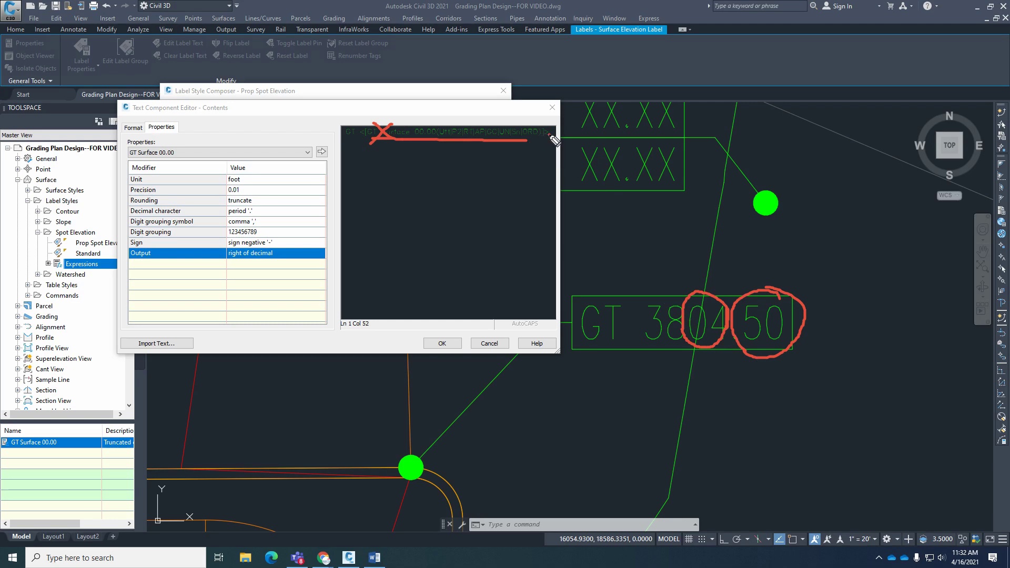
pyautogui.click(728, 341)
pyautogui.moveTo(740, 319)
pyautogui.mouseDown()
pyautogui.moveTo(741, 347)
pyautogui.moveTo(782, 356)
pyautogui.moveTo(802, 332)
pyautogui.moveTo(772, 290)
pyautogui.moveTo(751, 292)
pyautogui.moveTo(739, 341)
pyautogui.mouseUp()
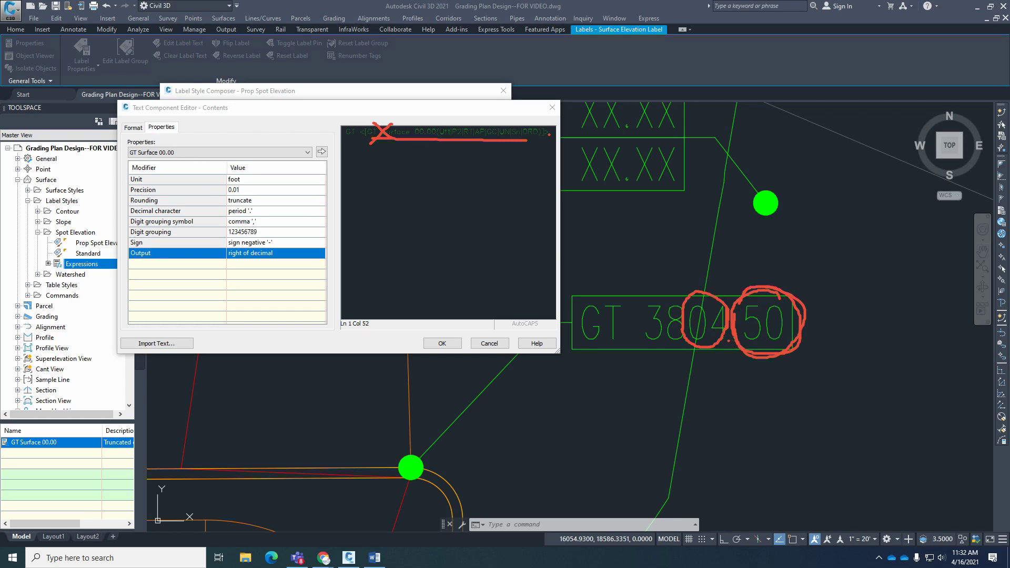
pyautogui.press('Escape')
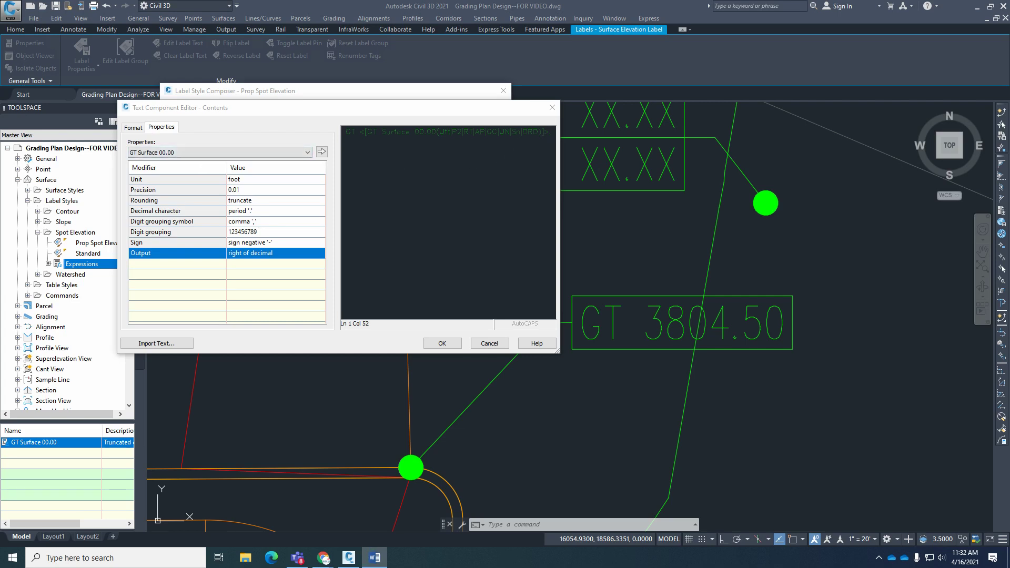
# Insert a Surface Elevation field after the GT Surface 00.00 field, with its output set to right of decimal.
pyautogui.click(554, 134)
pyautogui.click(199, 152)
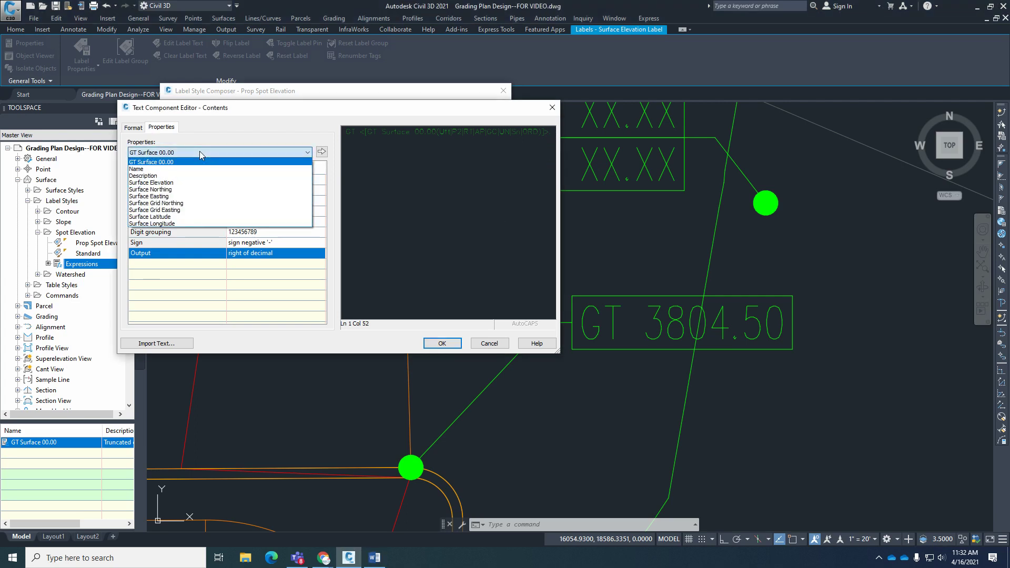
pyautogui.click(184, 183)
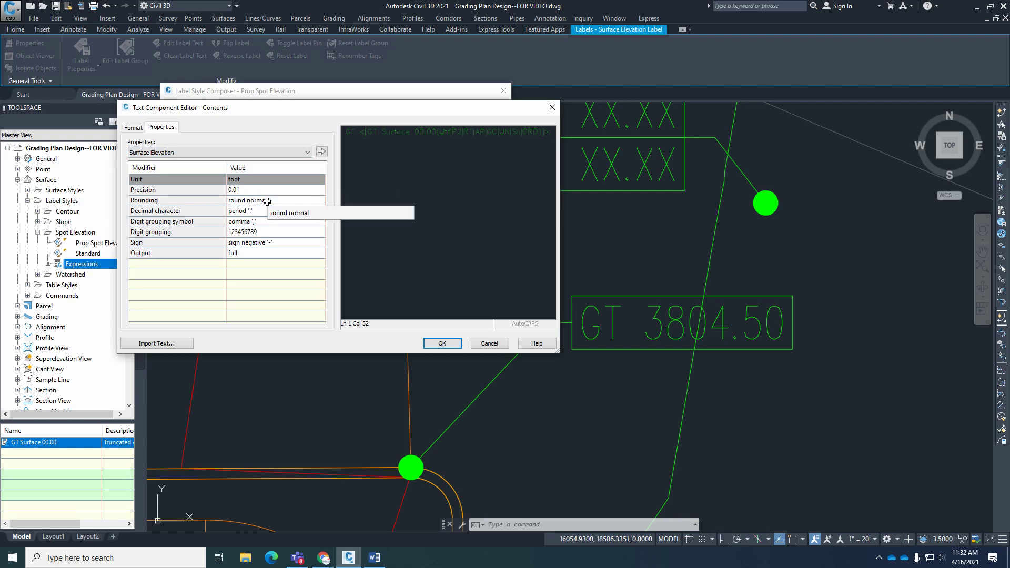
pyautogui.click(251, 254)
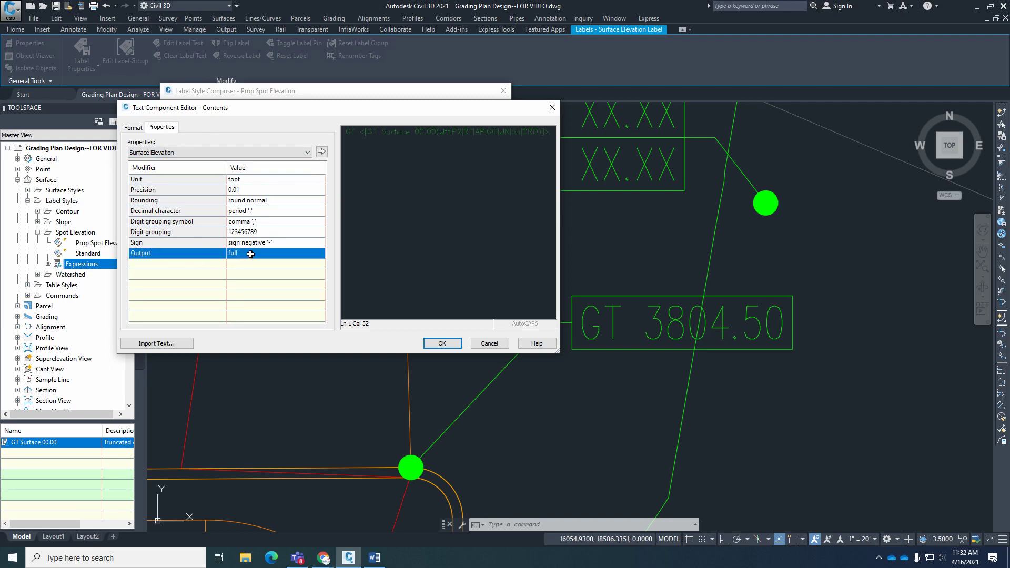
pyautogui.click(250, 254)
pyautogui.click(269, 271)
pyautogui.click(321, 153)
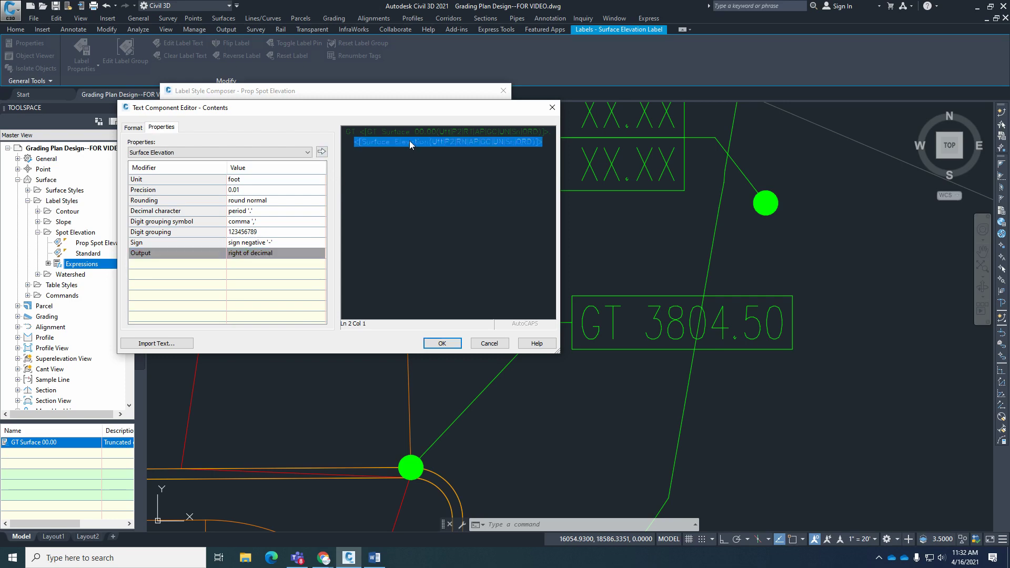
# Check both fields' modifiers in the text contents, and apply the edited Prop Spot Elevation style to the GT label.
pyautogui.click(399, 131)
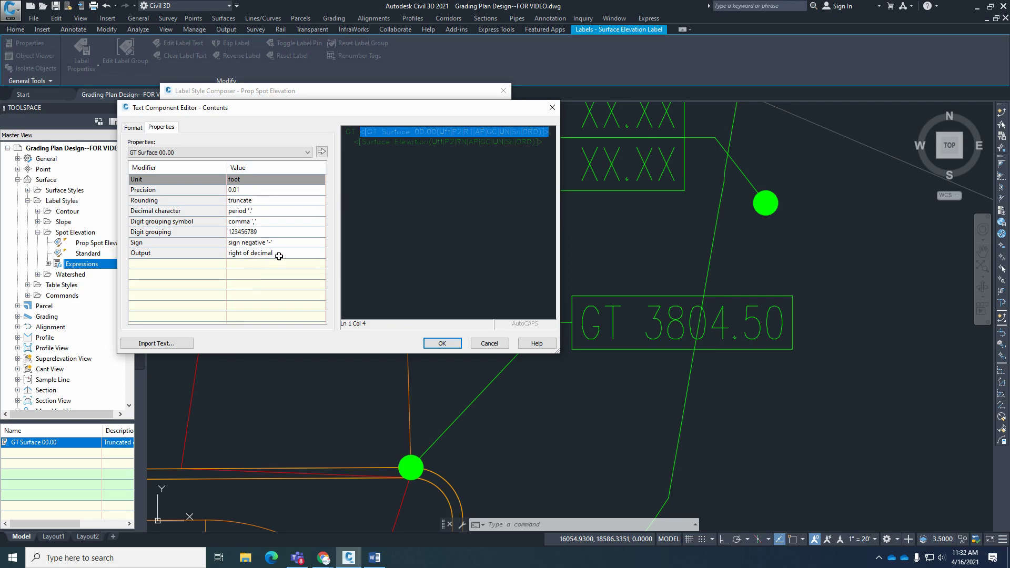
pyautogui.click(552, 137)
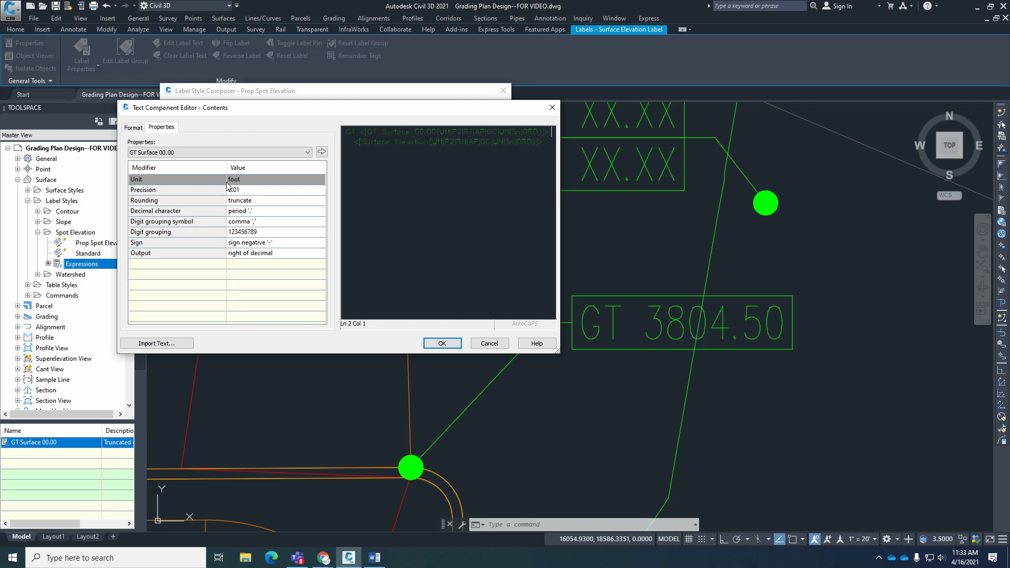
pyautogui.click(479, 143)
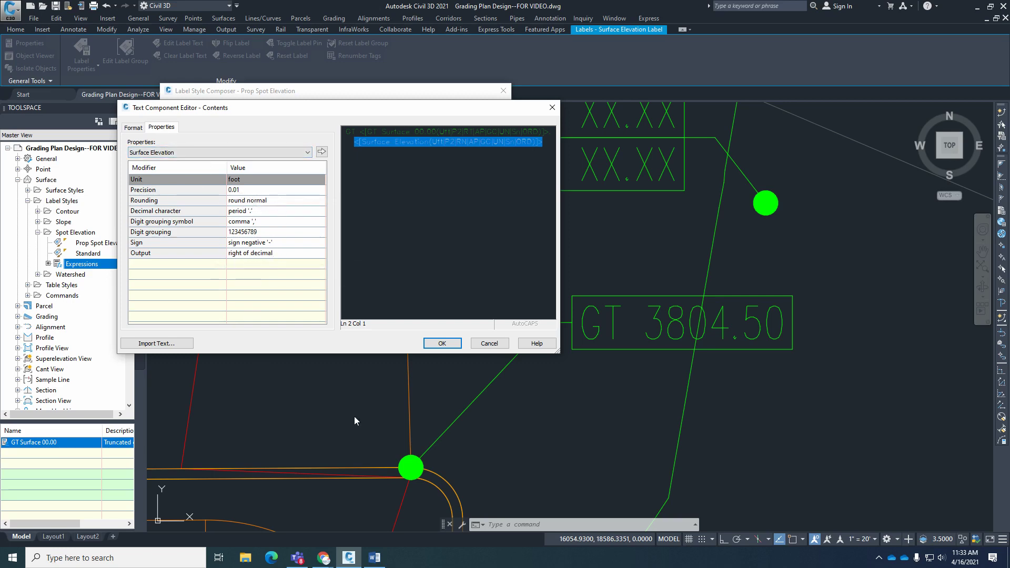
pyautogui.click(442, 343)
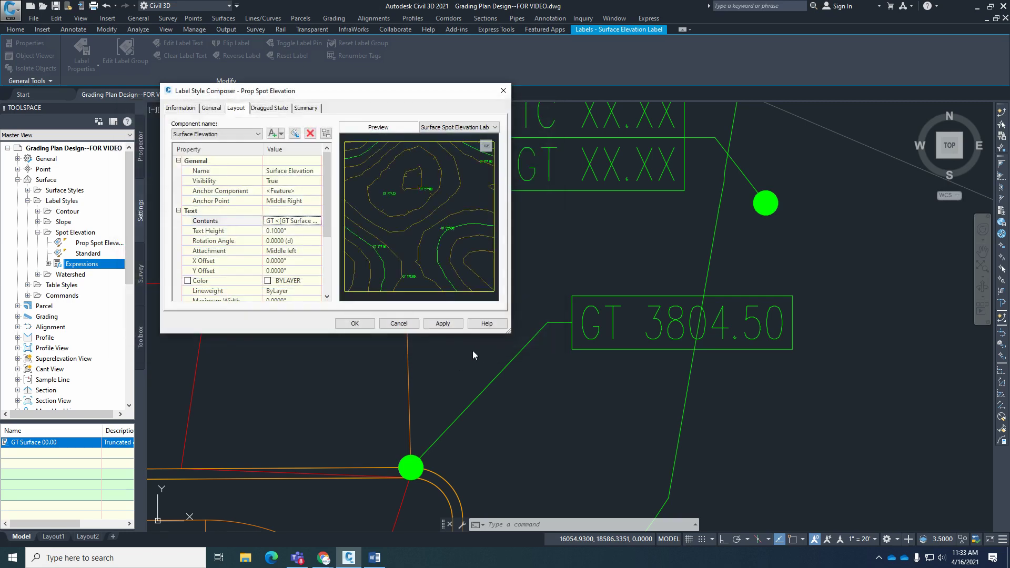
pyautogui.click(443, 324)
pyautogui.click(354, 323)
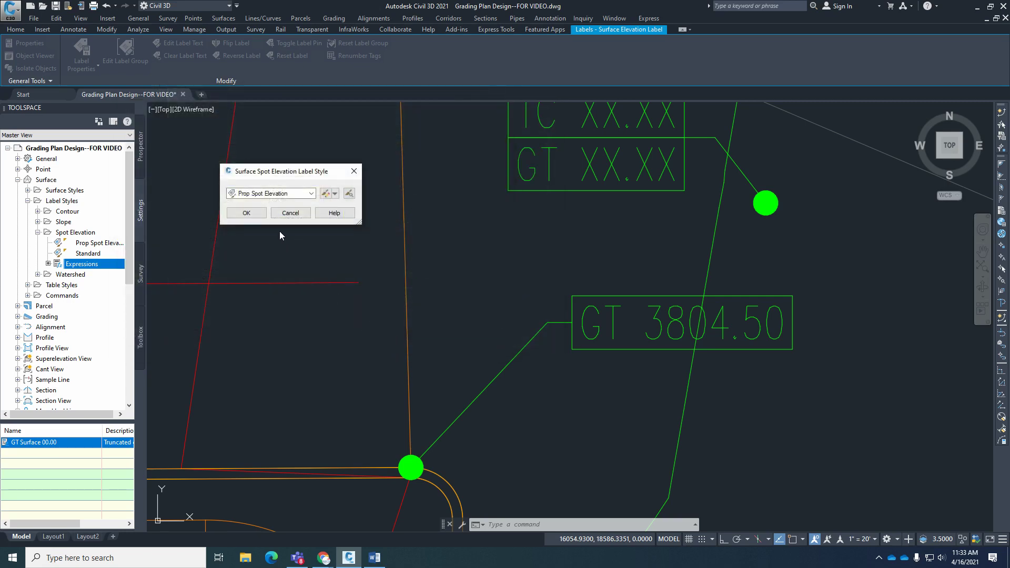
pyautogui.click(246, 213)
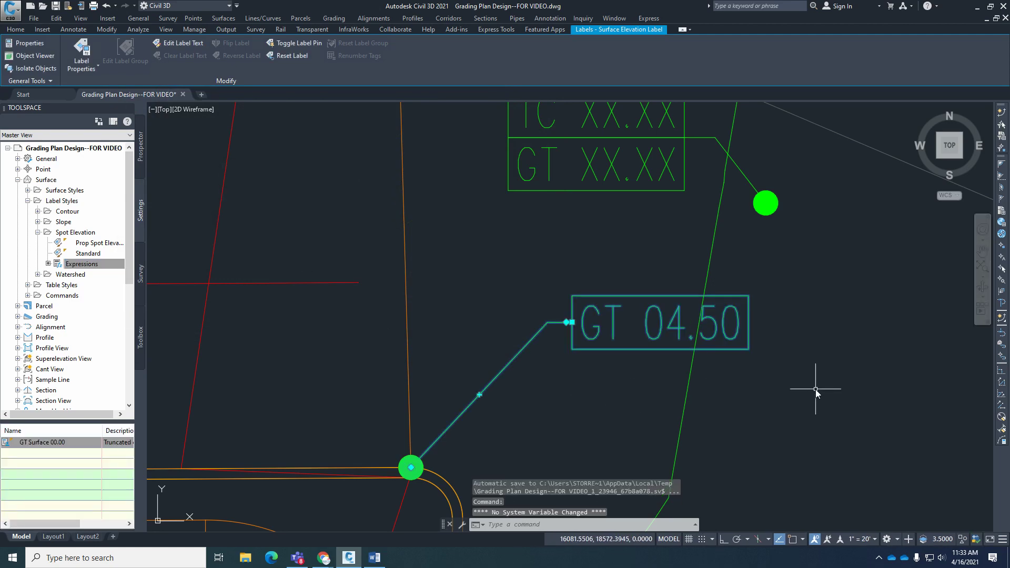
pyautogui.press('Escape')
pyautogui.press('Escape')
# Try moving the GT label's marker to the curb corner endpoint at the west end of the curb line, and undo the move.
pyautogui.scroll(-2, 545, 357)
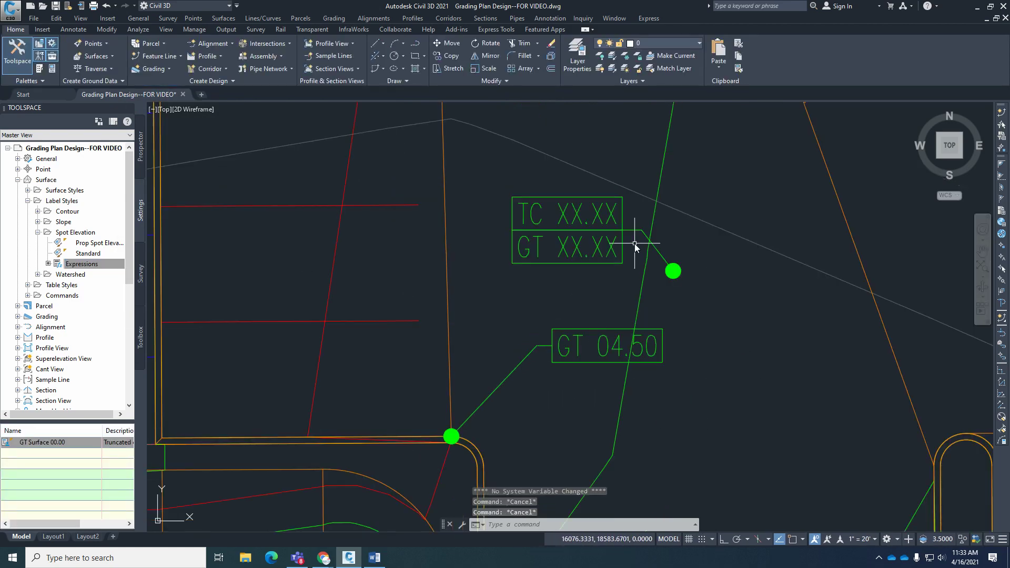
pyautogui.scroll(2, 635, 244)
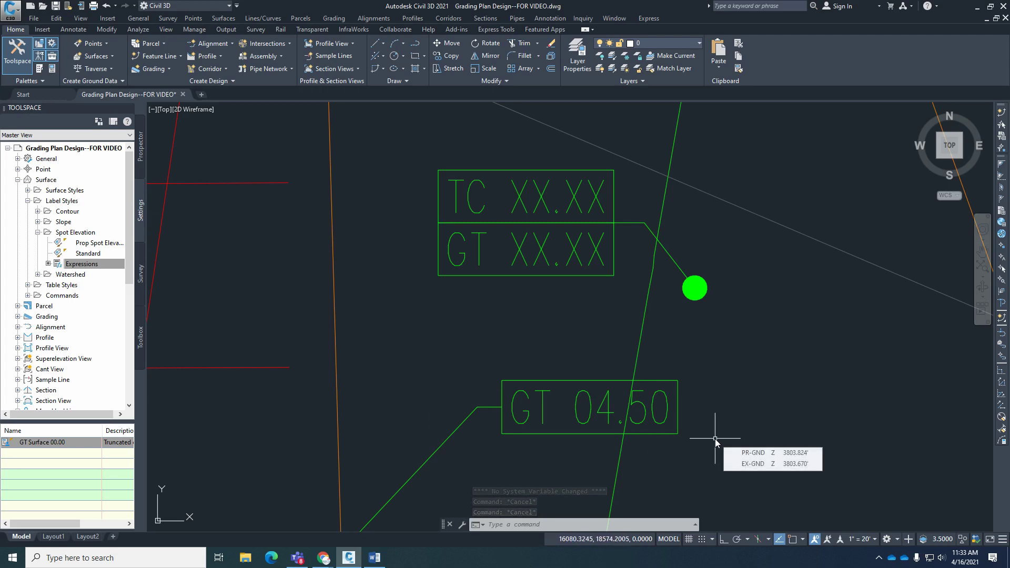
pyautogui.scroll(-2, 704, 376)
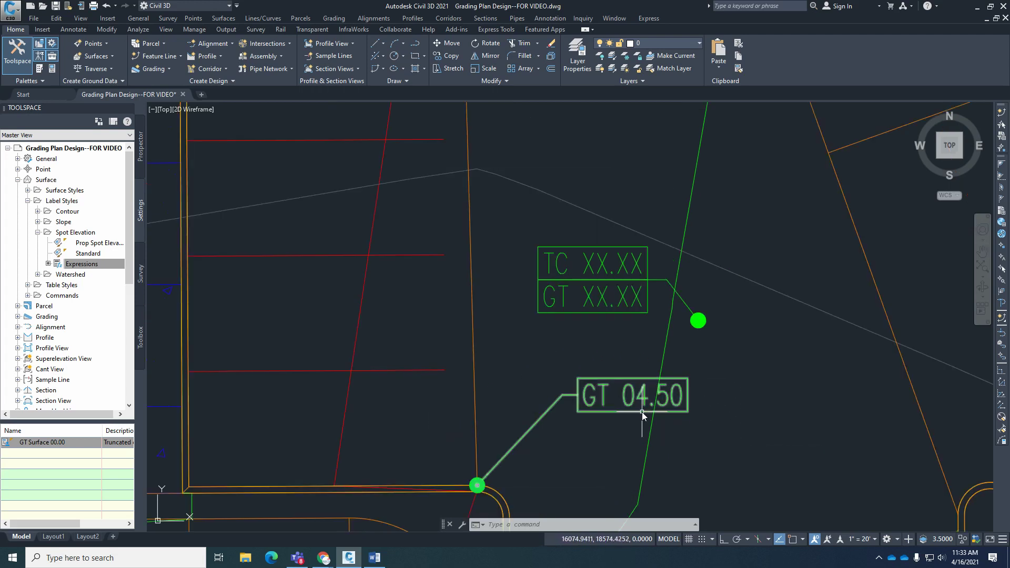
pyautogui.click(525, 435)
pyautogui.click(477, 485)
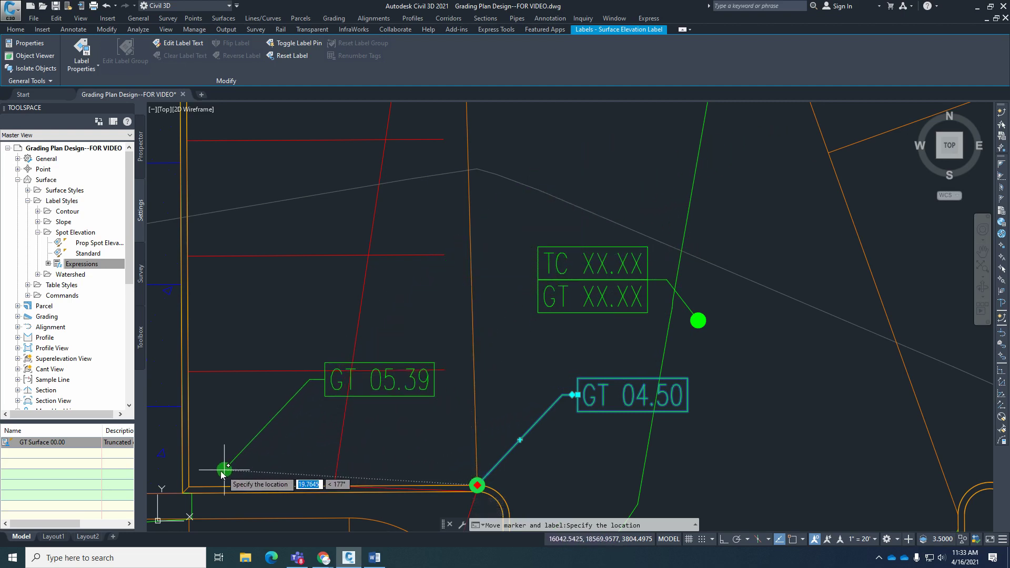
pyautogui.write('end')
pyautogui.press('Return')
pyautogui.click(190, 487)
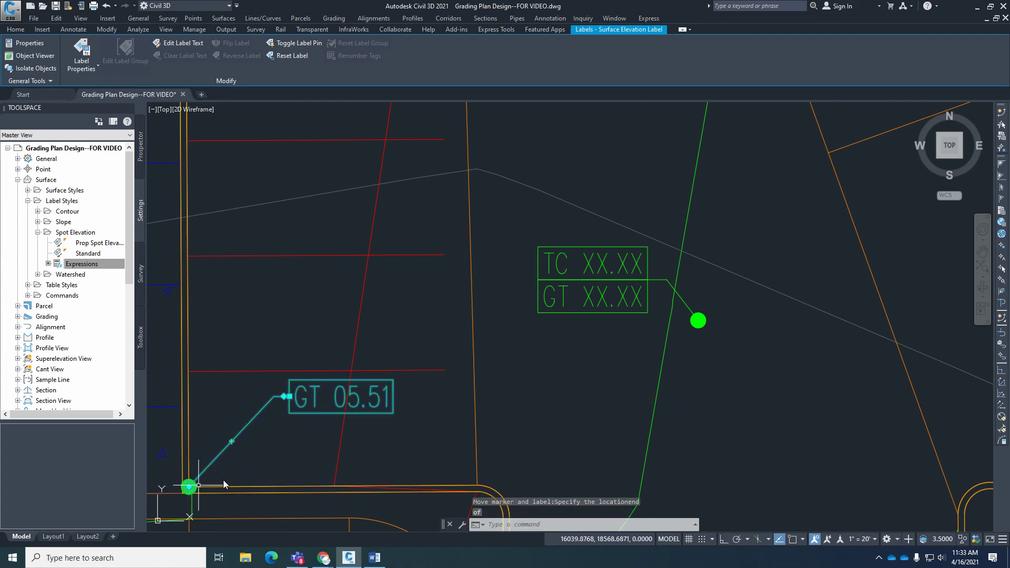
pyautogui.press('Escape')
pyautogui.press('Escape')
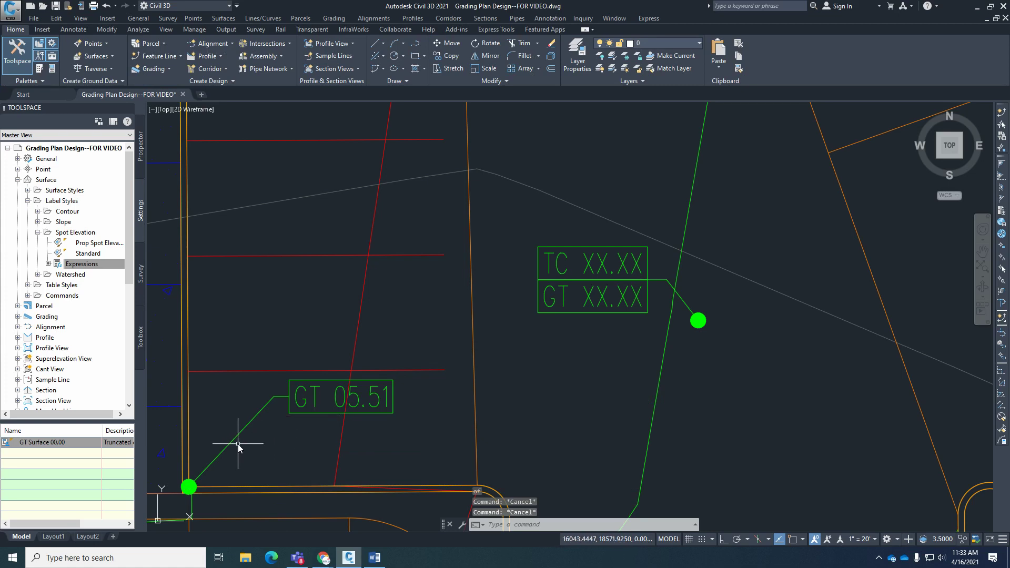
pyautogui.press('Return')
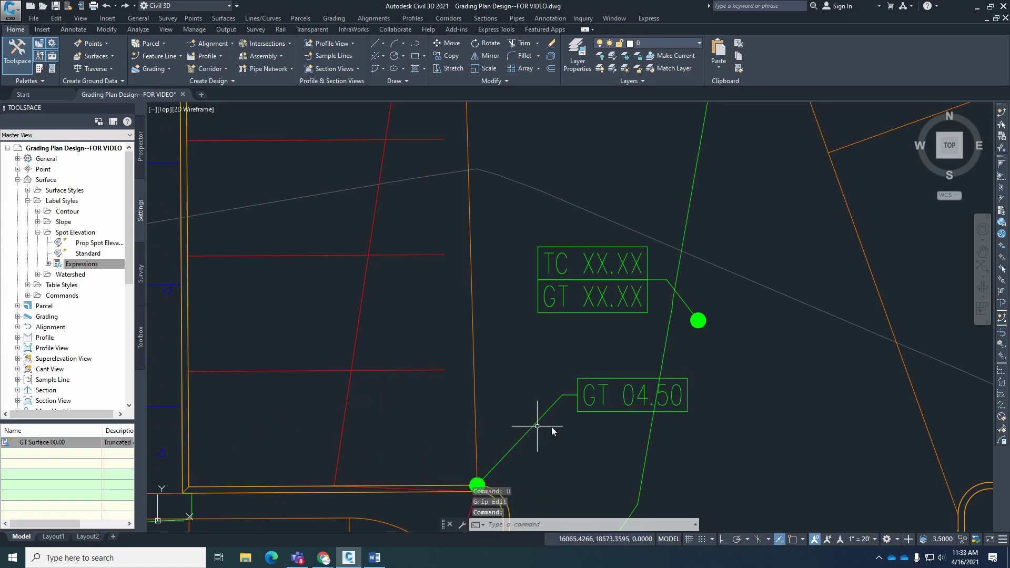
# Move the whole GT label with the Move command so its marker sits southwest of the curb return.
pyautogui.click(572, 392)
pyautogui.write('m')
pyautogui.press('Return')
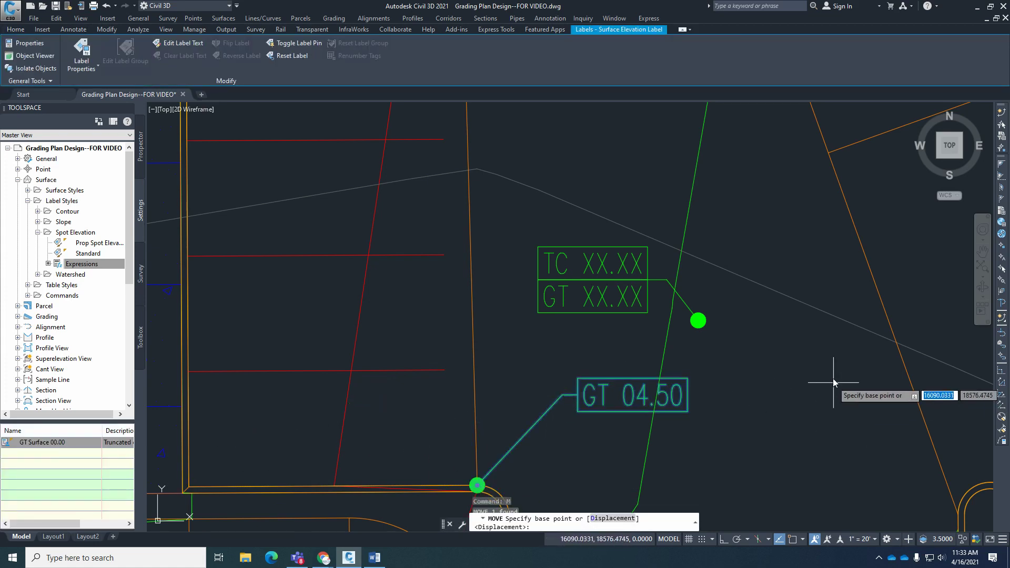
pyautogui.click(837, 385)
pyautogui.scroll(-2, 599, 389)
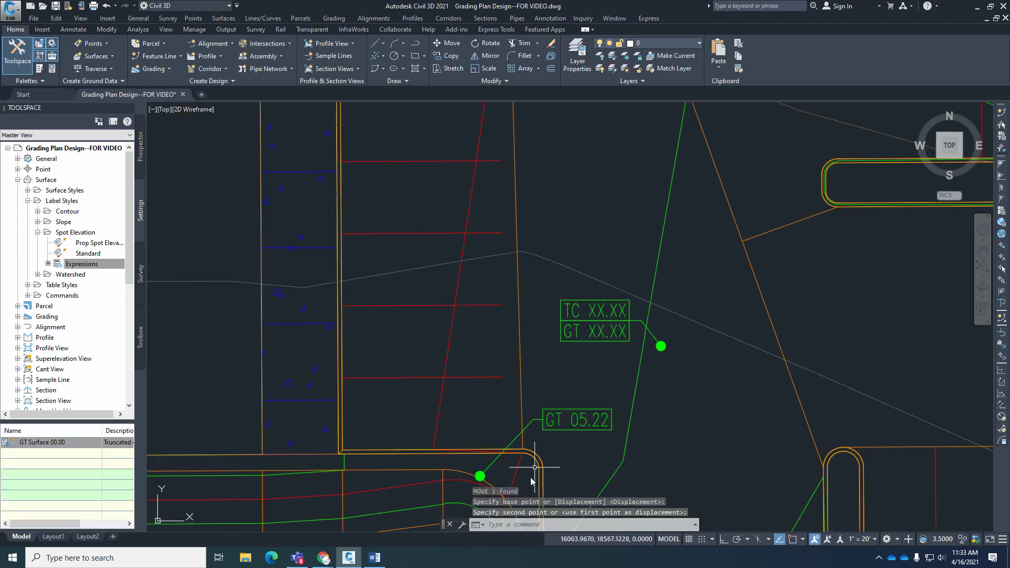
# Move the GT label's marker by its grip to the endpoint where the rounded curb corner begins.
pyautogui.scroll(3, 496, 480)
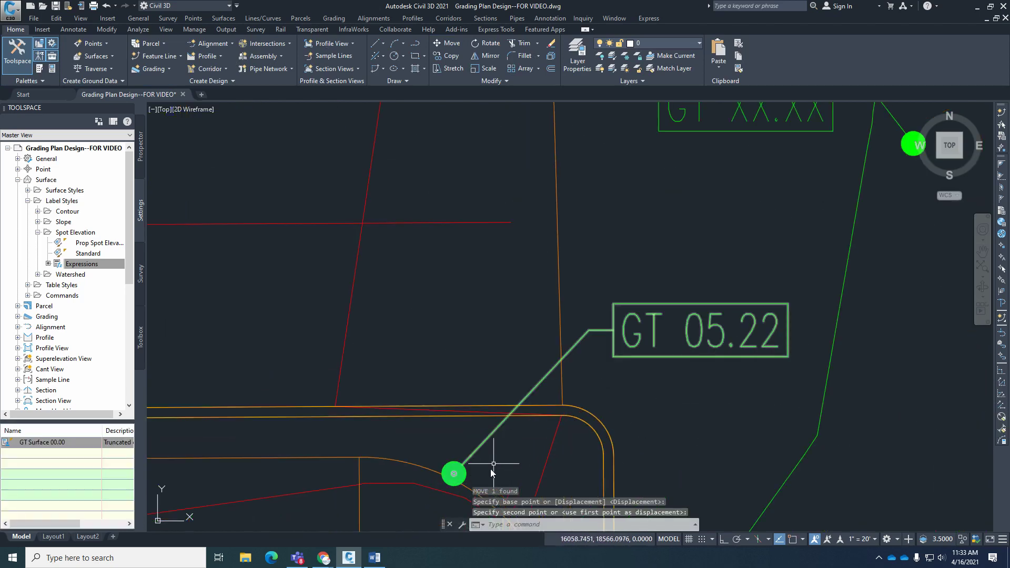
pyautogui.scroll(2, 476, 465)
pyautogui.click(473, 450)
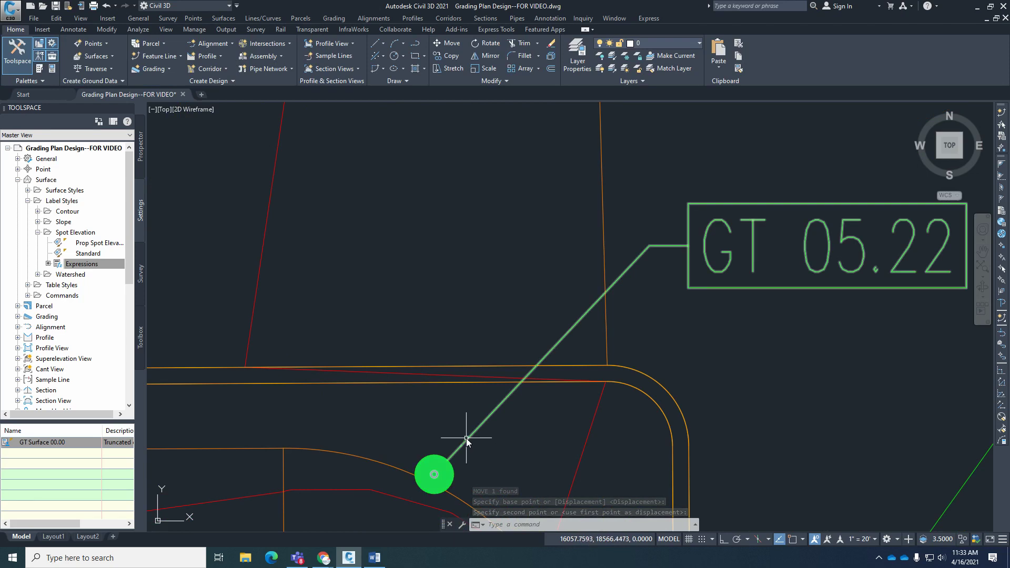
pyautogui.click(457, 462)
pyautogui.scroll(-4, 431, 483)
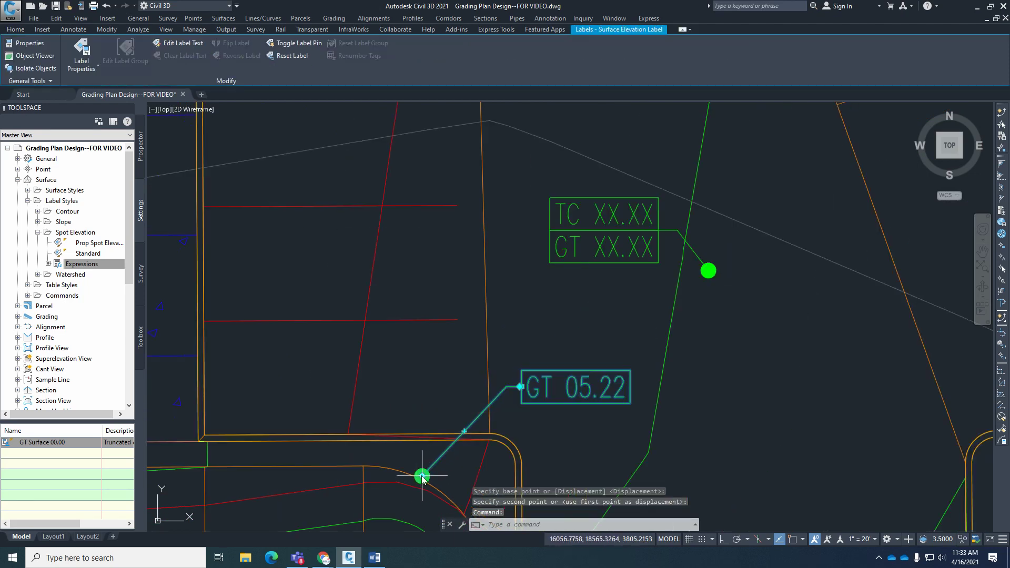
pyautogui.click(422, 476)
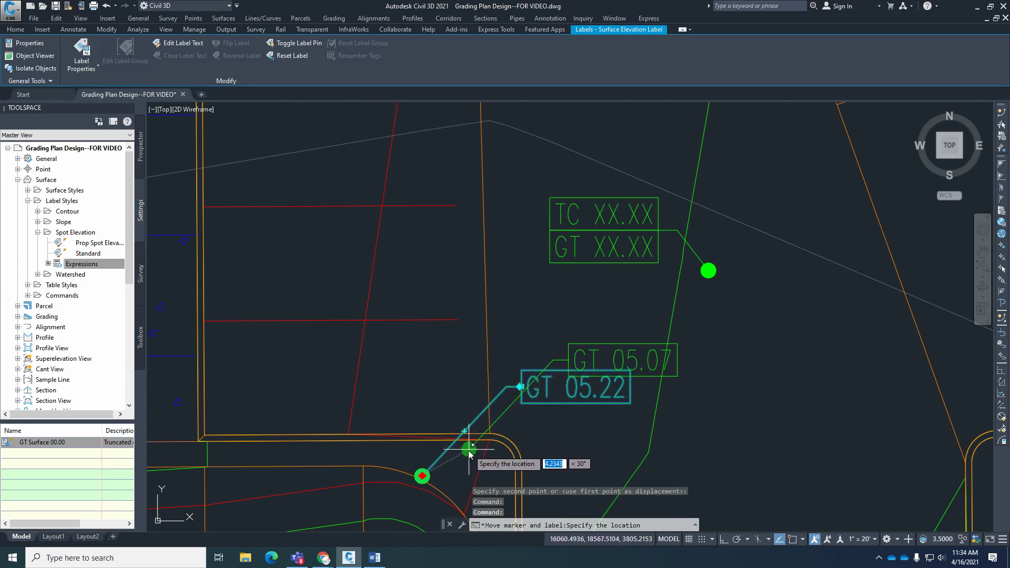
pyautogui.press('Escape')
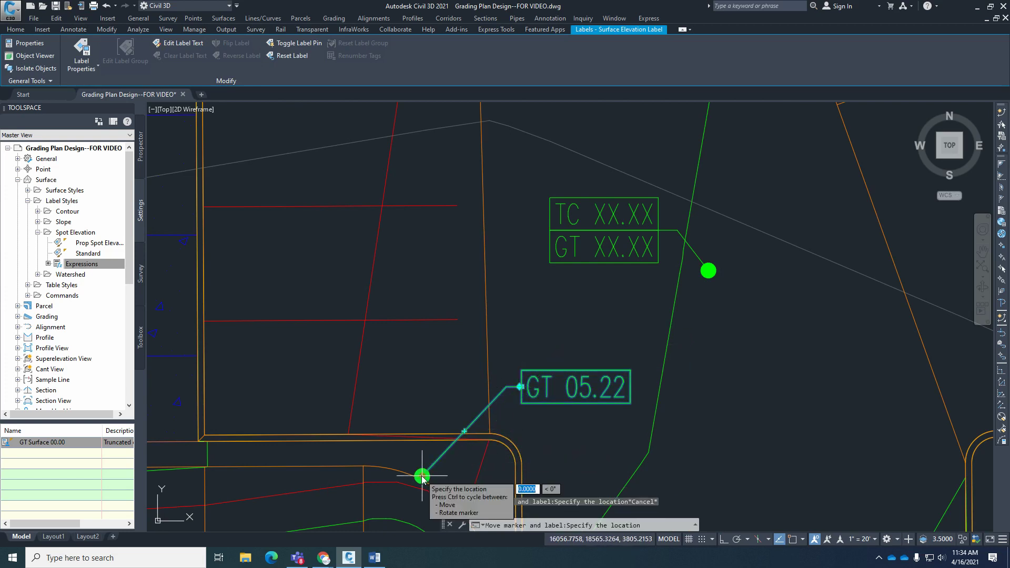
pyautogui.click(422, 476)
pyautogui.click(475, 446)
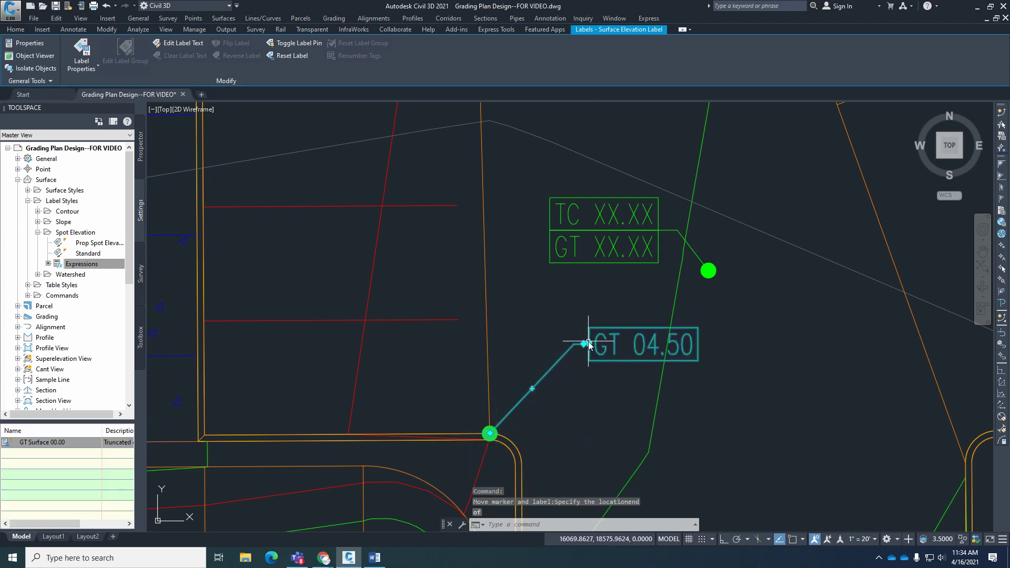
# Move the GT label's text closer to its marker, just northeast of the curb corner, and deselect the label.
pyautogui.click(588, 345)
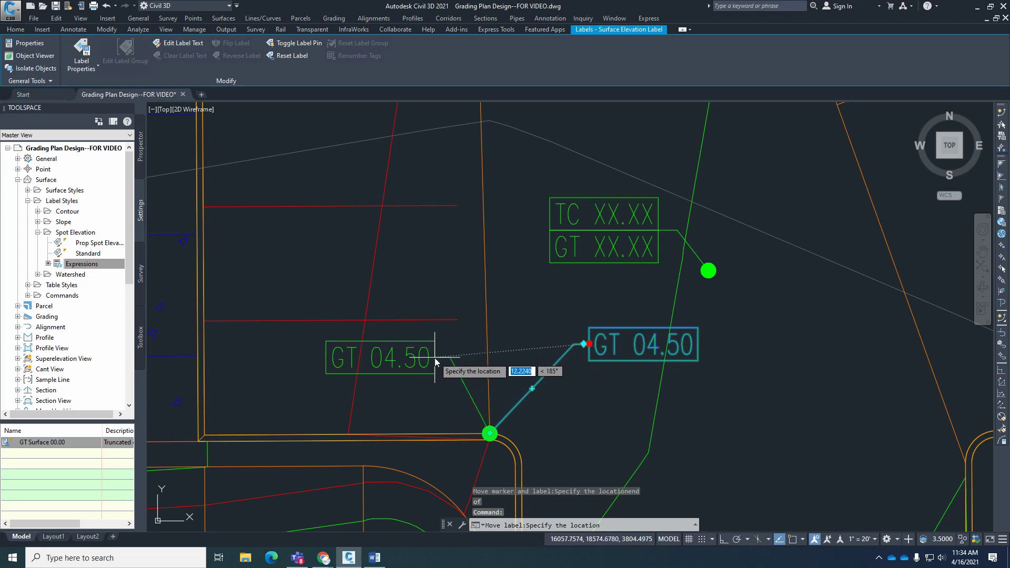
pyautogui.click(538, 411)
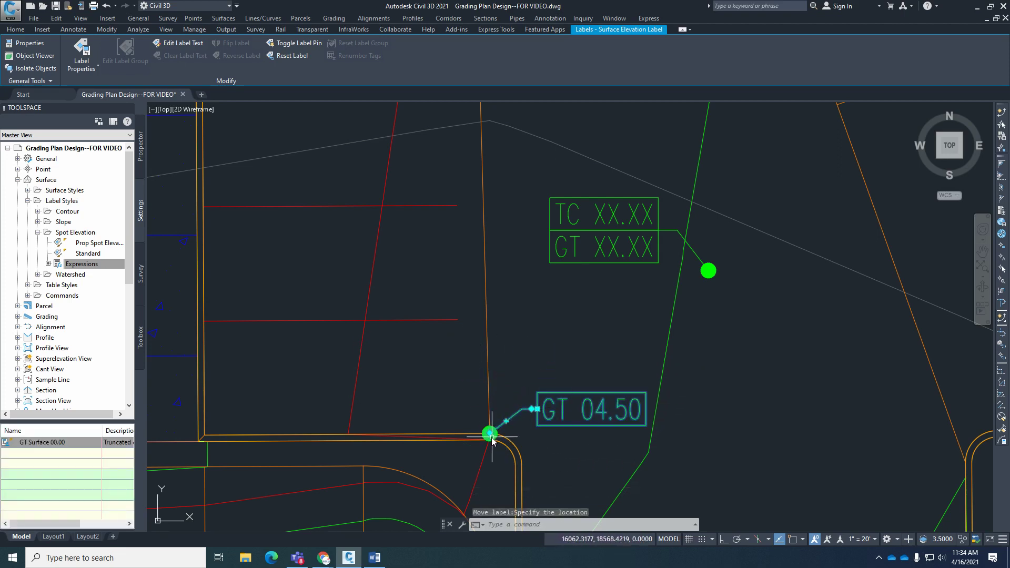
pyautogui.scroll(5, 492, 441)
pyautogui.scroll(-8, 465, 420)
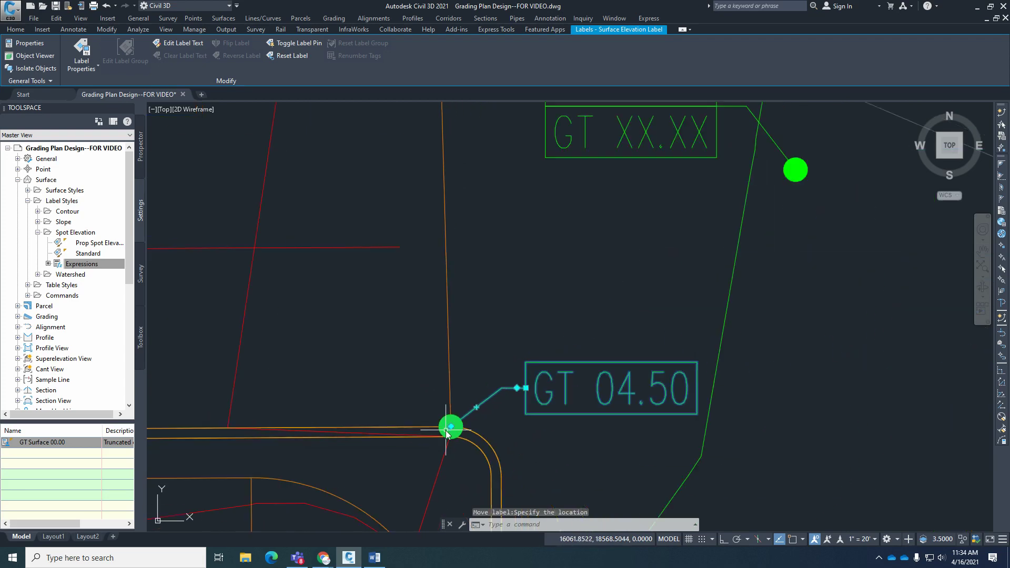
pyautogui.press('Escape')
pyautogui.press('Escape')
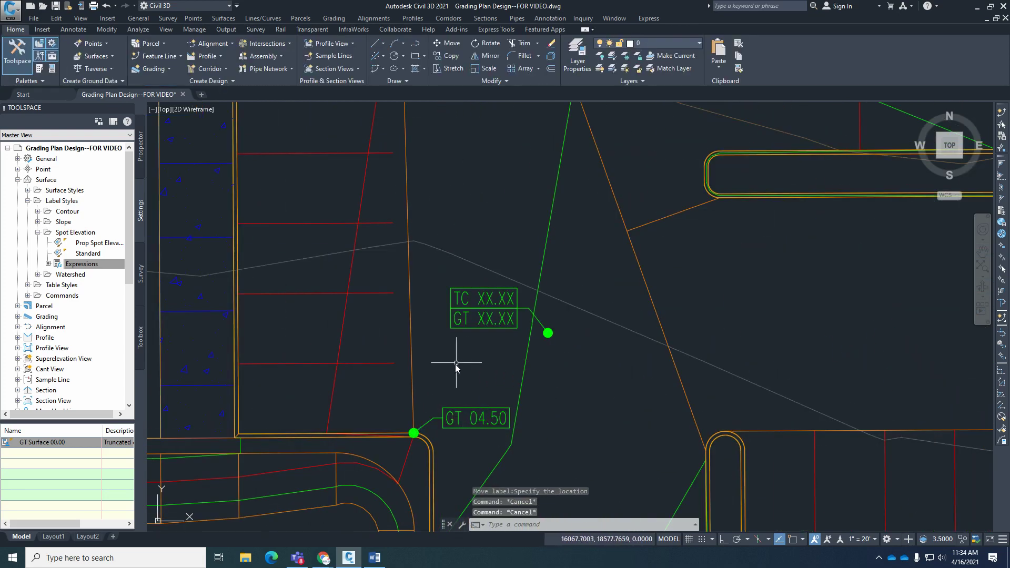